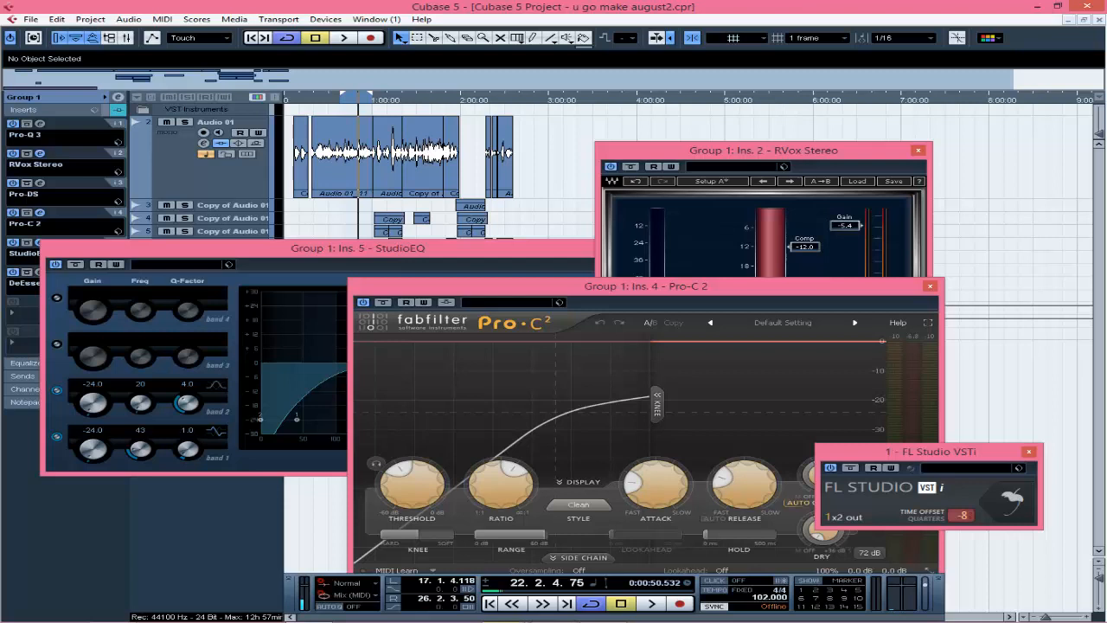
# - Switch to FL Studio and play the opening of the song arrangement from the start, then stop playback
pyautogui.click(212, 177)
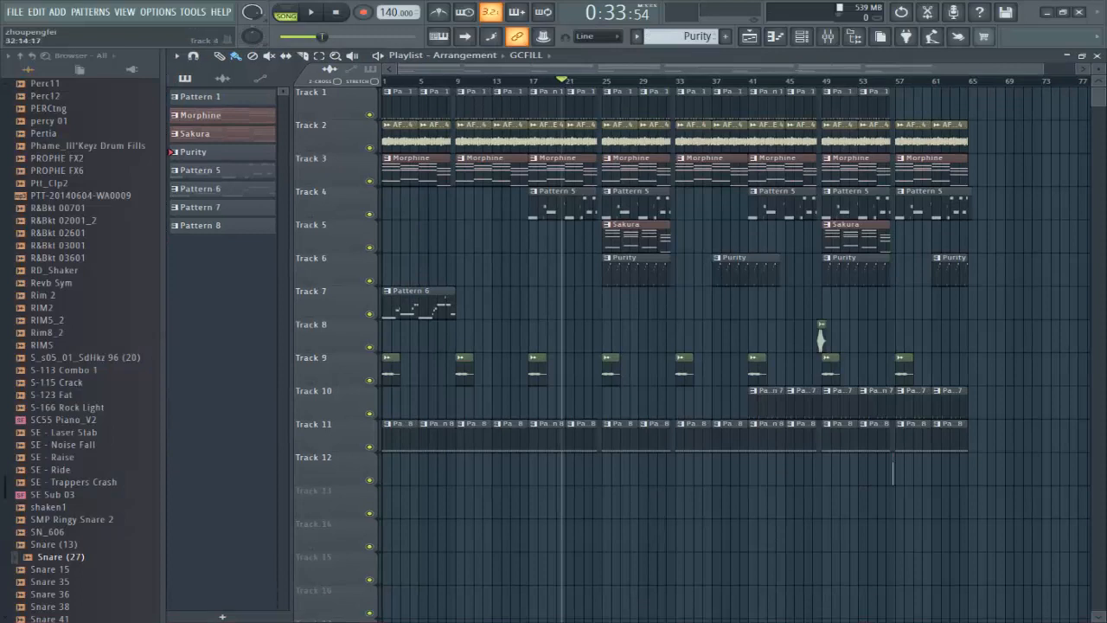
pyautogui.press('space')
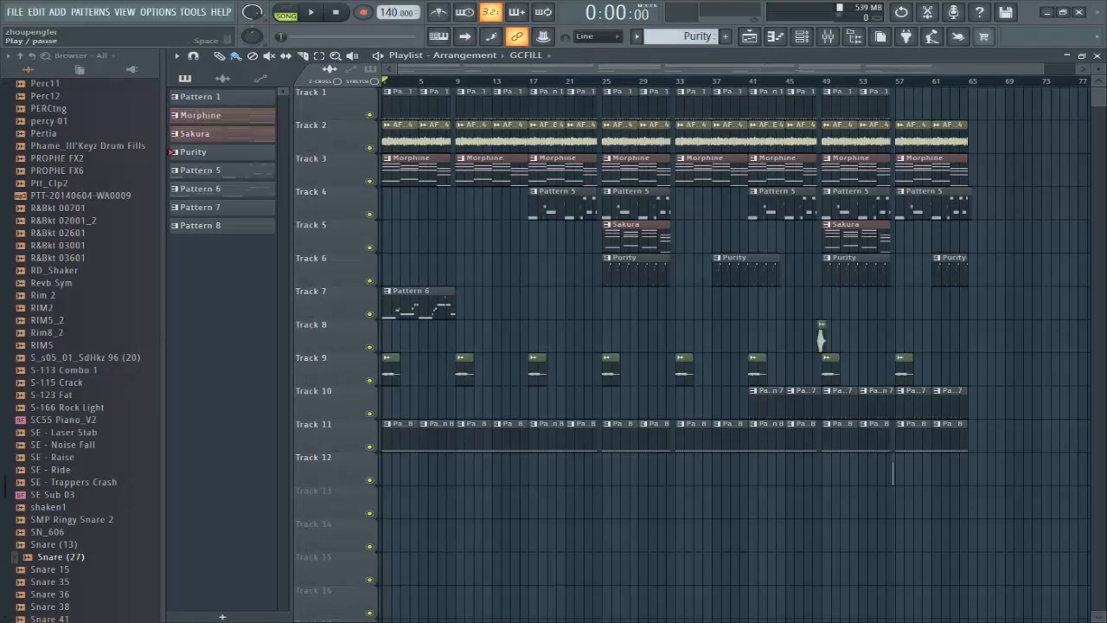
pyautogui.press('space')
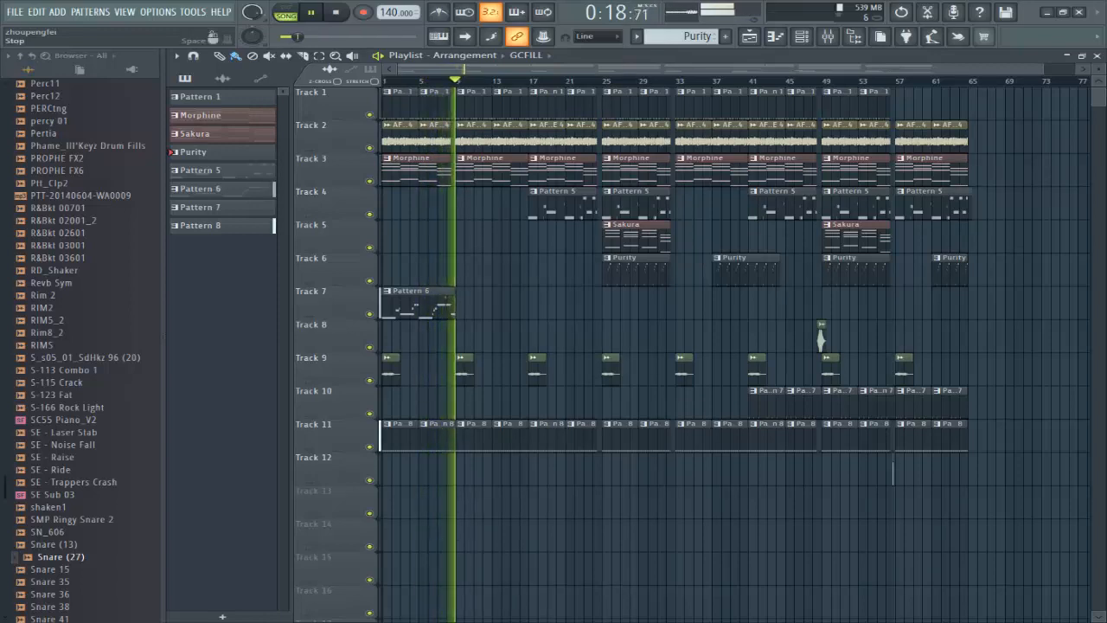
pyautogui.press('space')
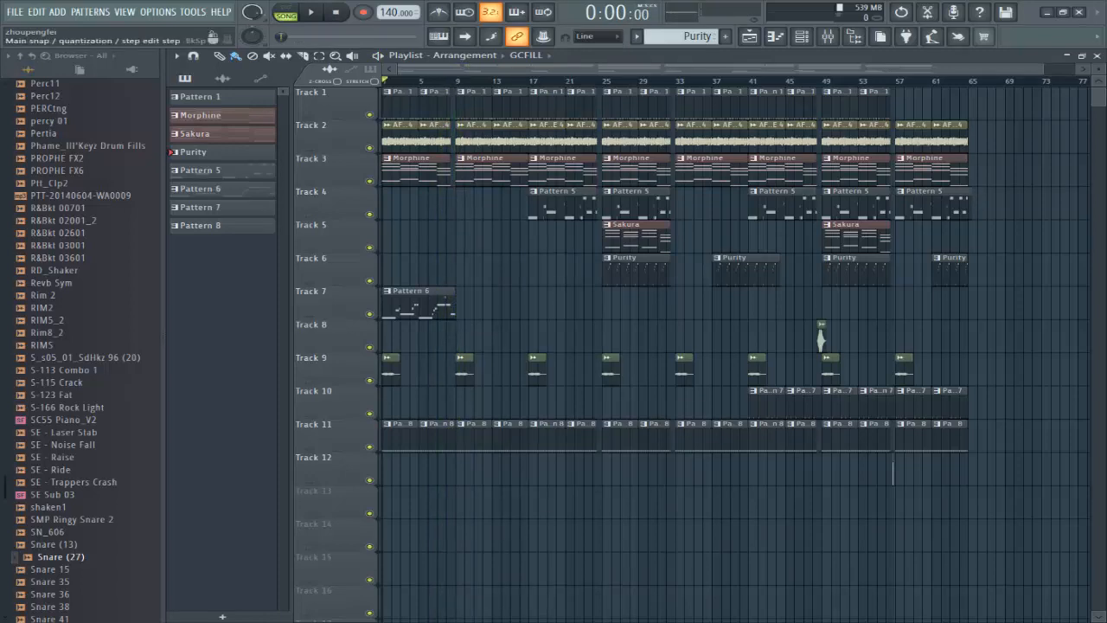
# - Open the mixer and examine the KICK 2 track and the Fruity Limiter on the Purity #2 track
pyautogui.click(827, 35)
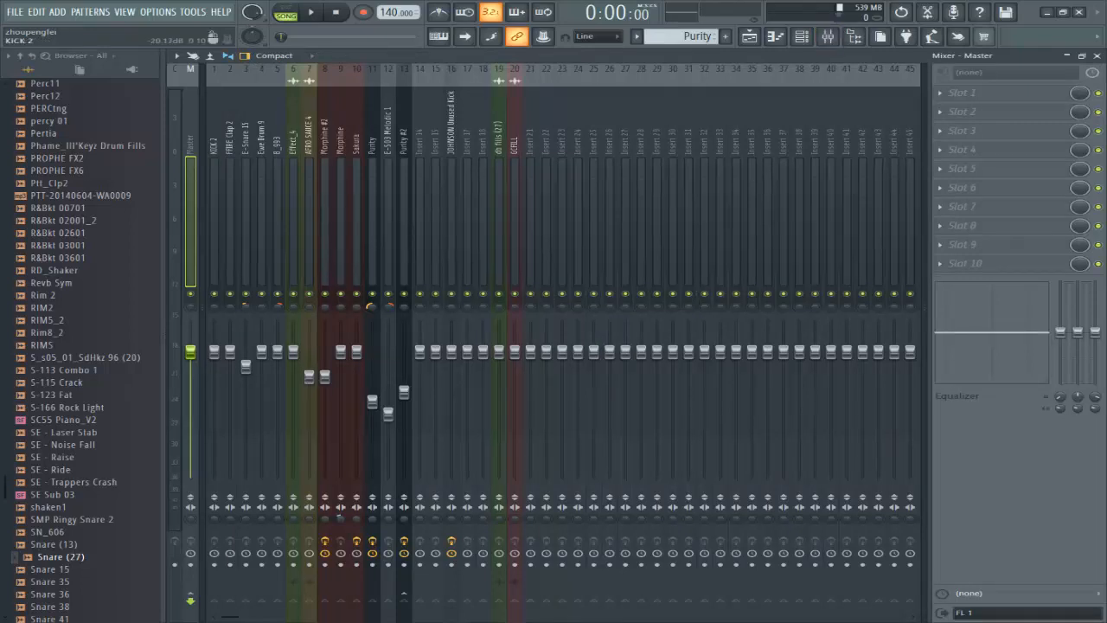
pyautogui.click(214, 238)
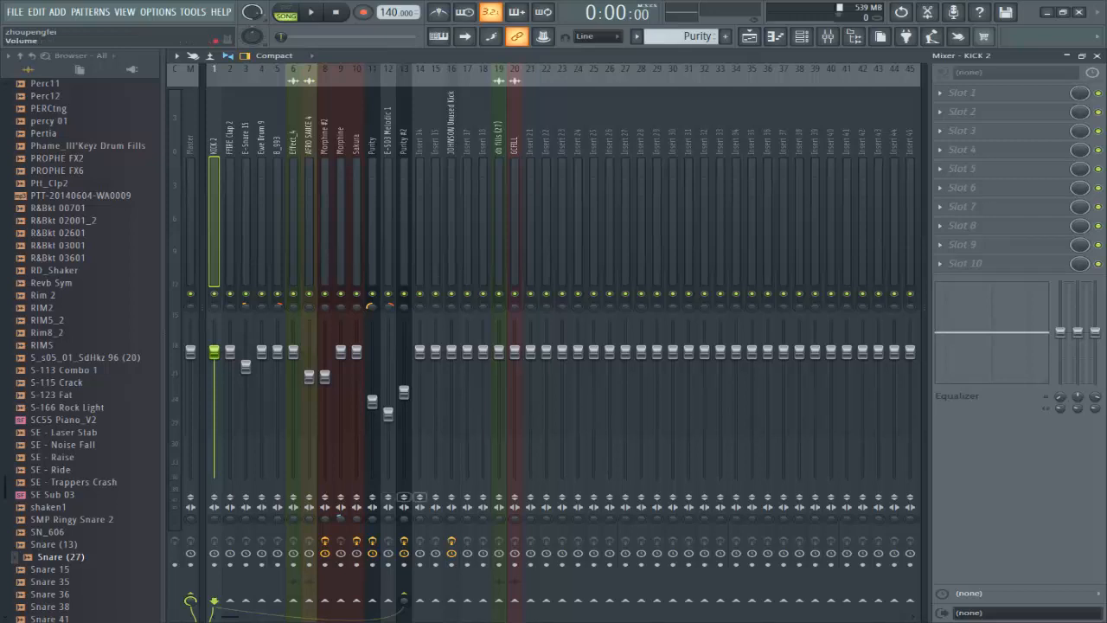
pyautogui.click(403, 392)
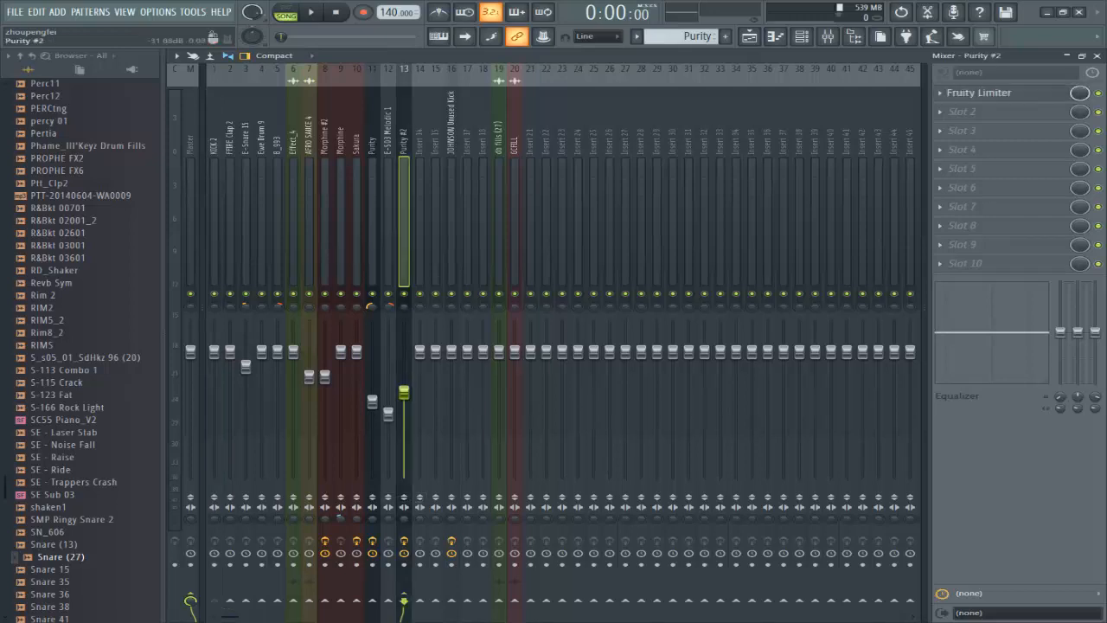
pyautogui.click(979, 92)
pyautogui.click(979, 93)
pyautogui.click(215, 243)
# - Solo the FFIRE Clap 2 mixer track and audition it with short playbacks of the song
pyautogui.click(230, 243)
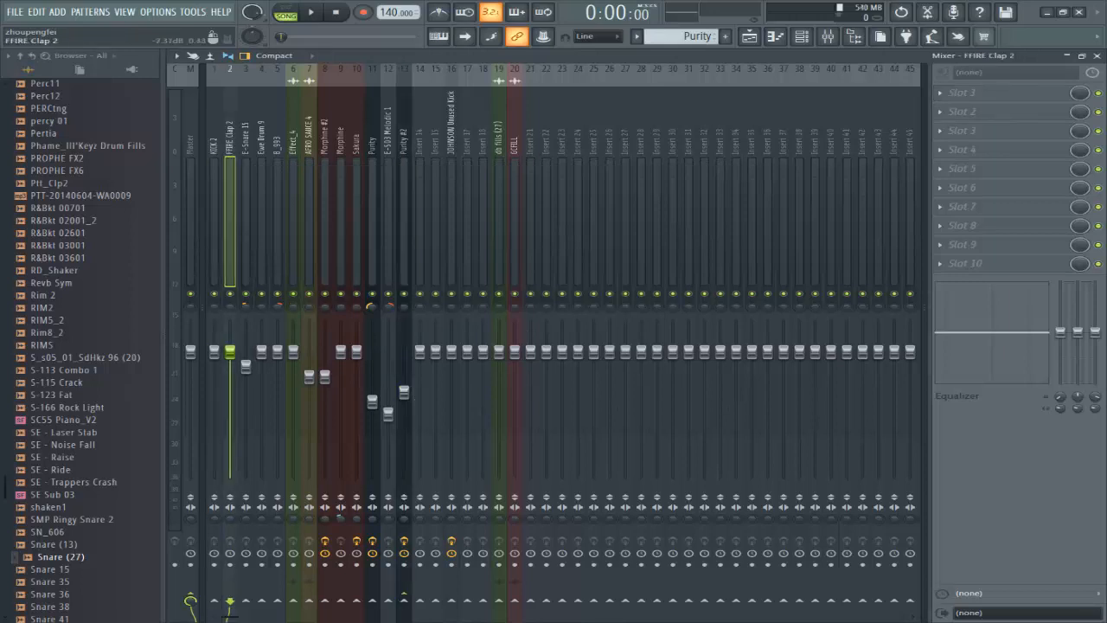
pyautogui.press('space')
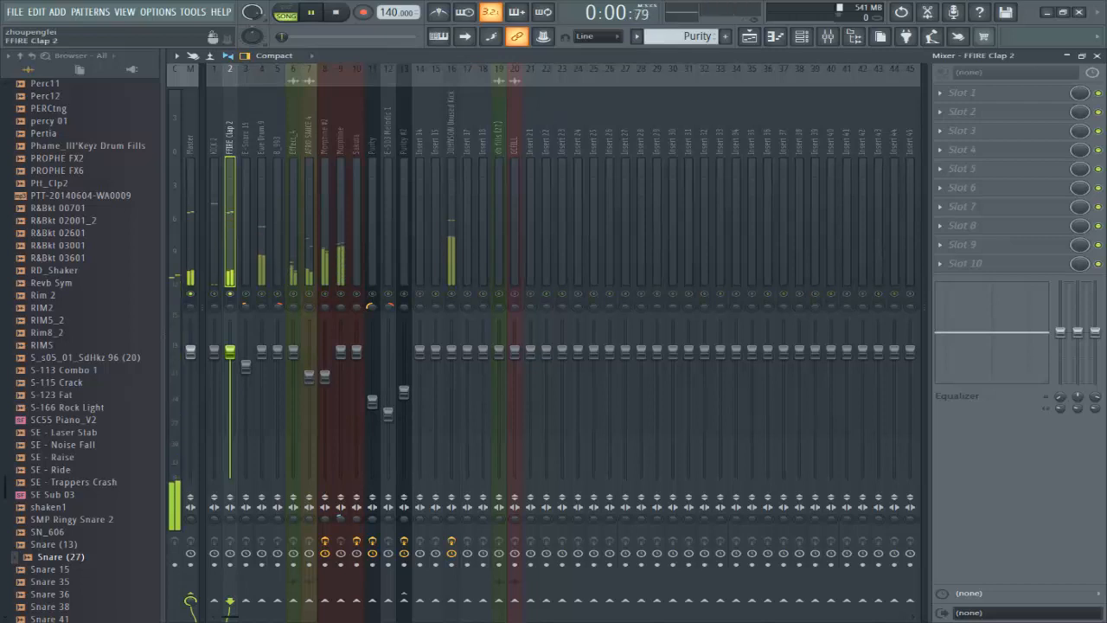
pyautogui.press('space')
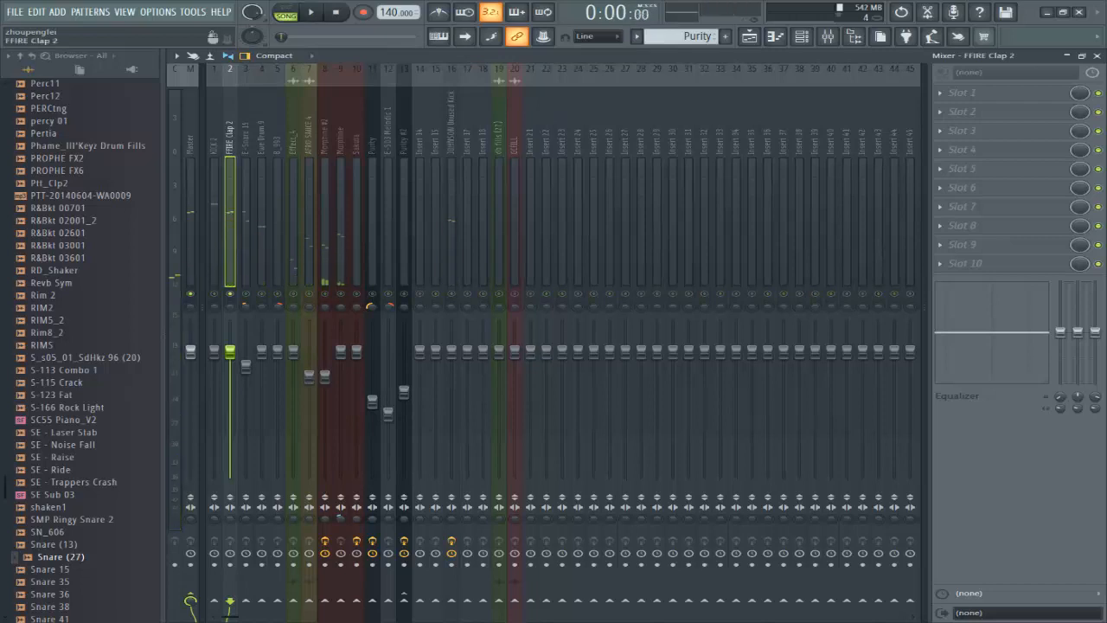
pyautogui.press('space')
pyautogui.press('space')
# - Solo the E-Snare 15 mixer track, select it and audition it from the start of the song
pyautogui.rightClick(246, 294)
pyautogui.press('space')
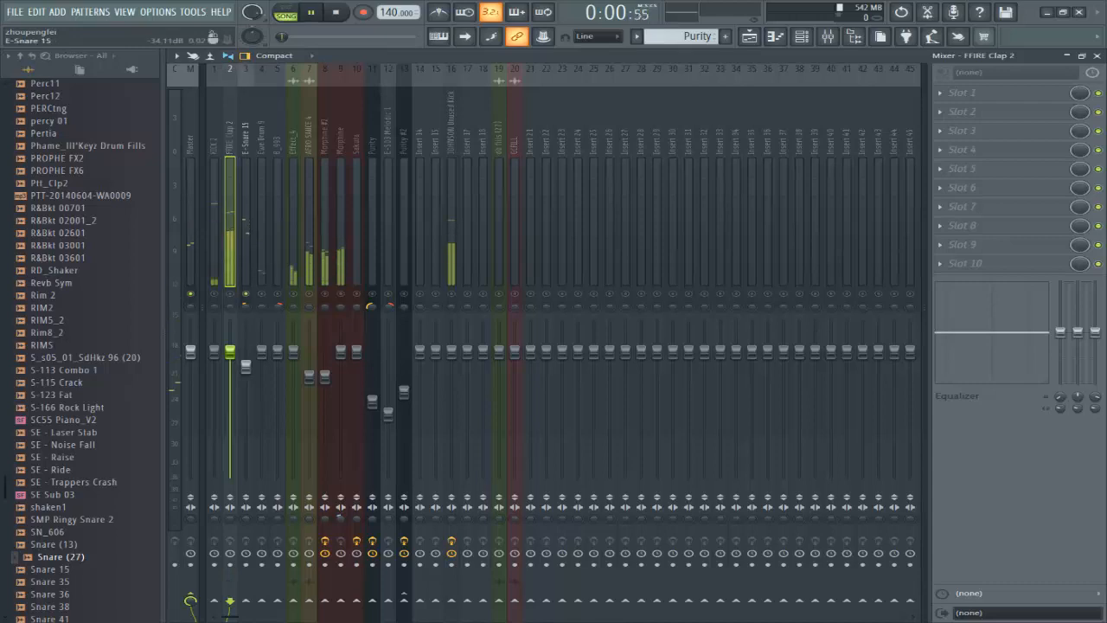
pyautogui.click(245, 227)
pyautogui.press('space')
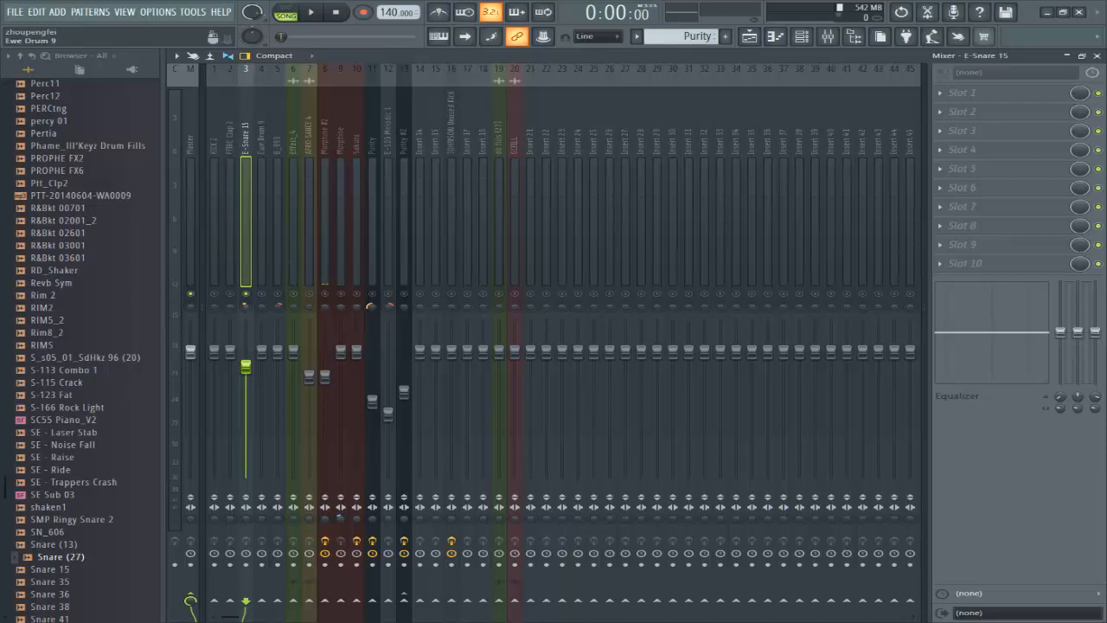
# - Audition the Ewe Drum 9 mixer track in solo, then stop playback
pyautogui.press('space')
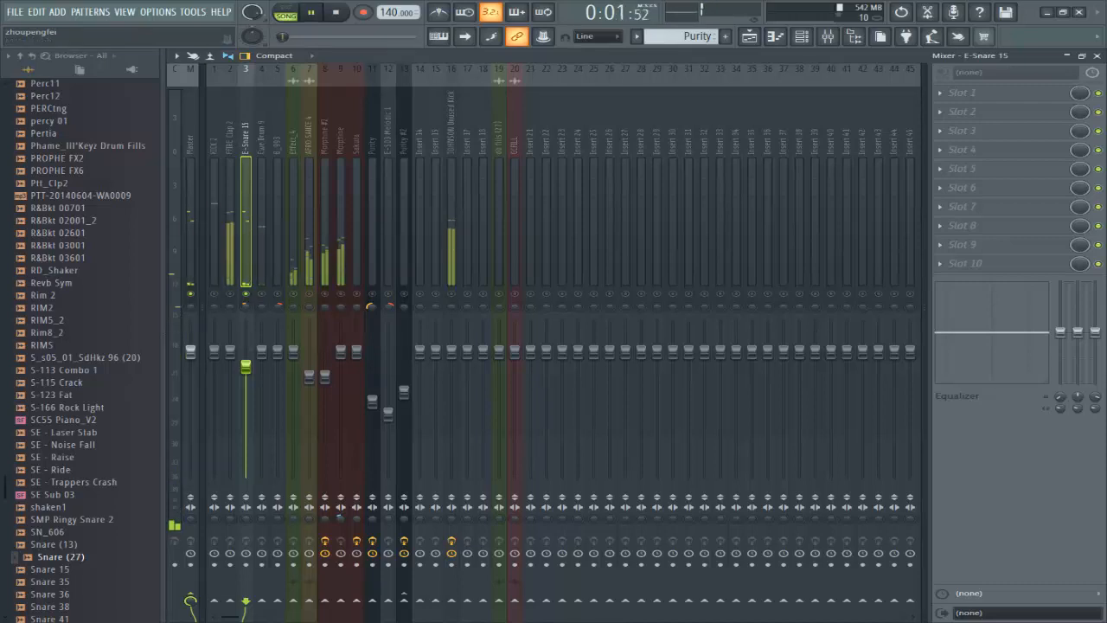
pyautogui.click(261, 222)
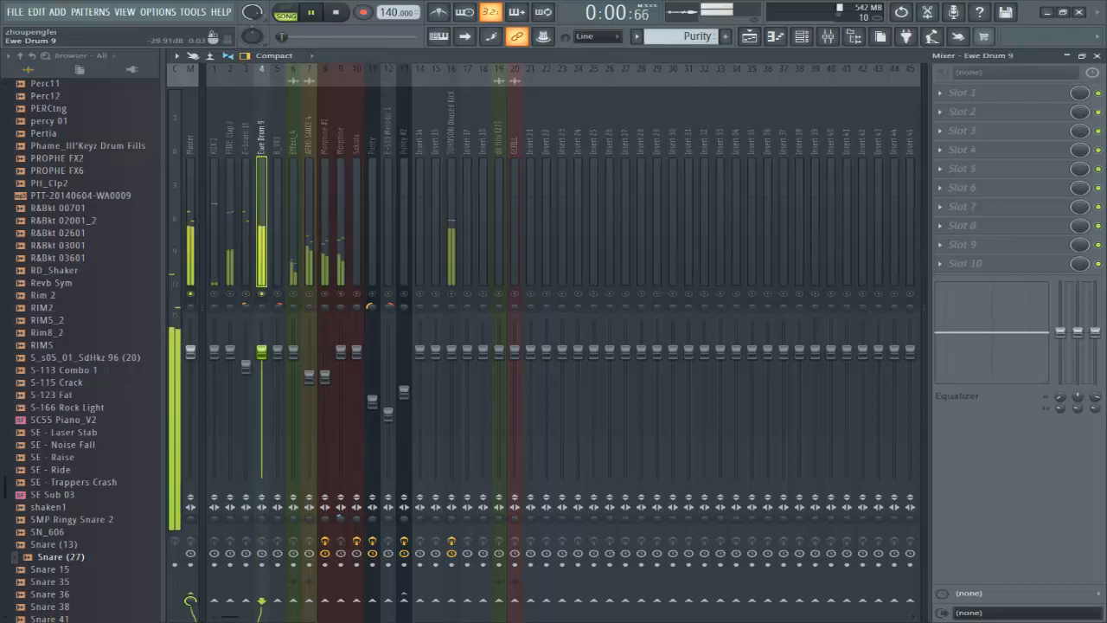
pyautogui.press('space')
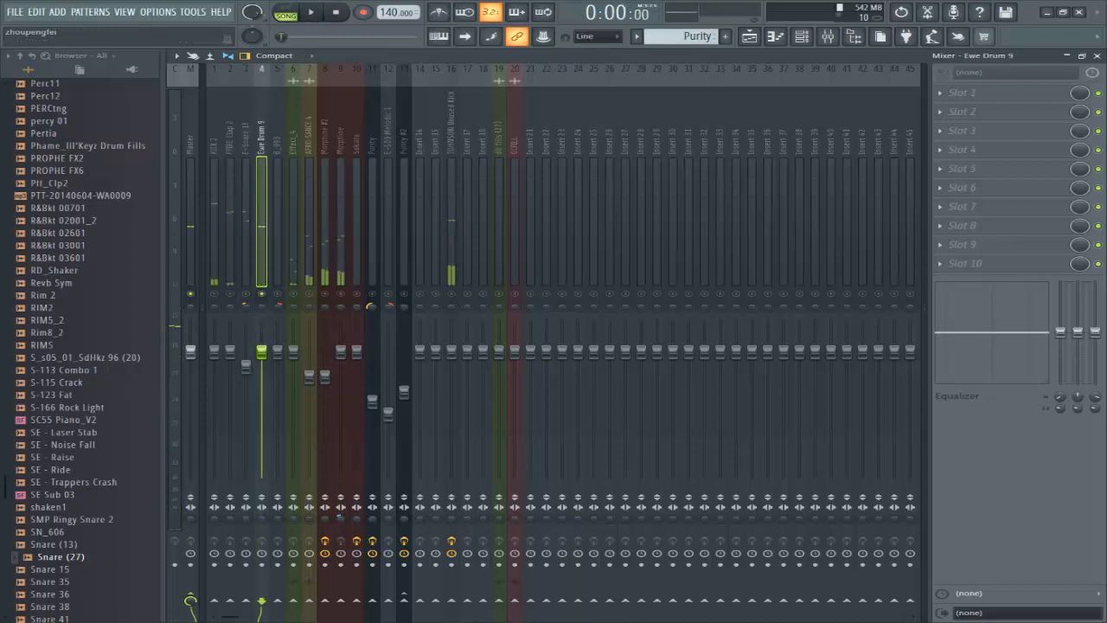
# - Select the B_993 mixer track and audition it in solo, checking its stereo separation control
pyautogui.press('space')
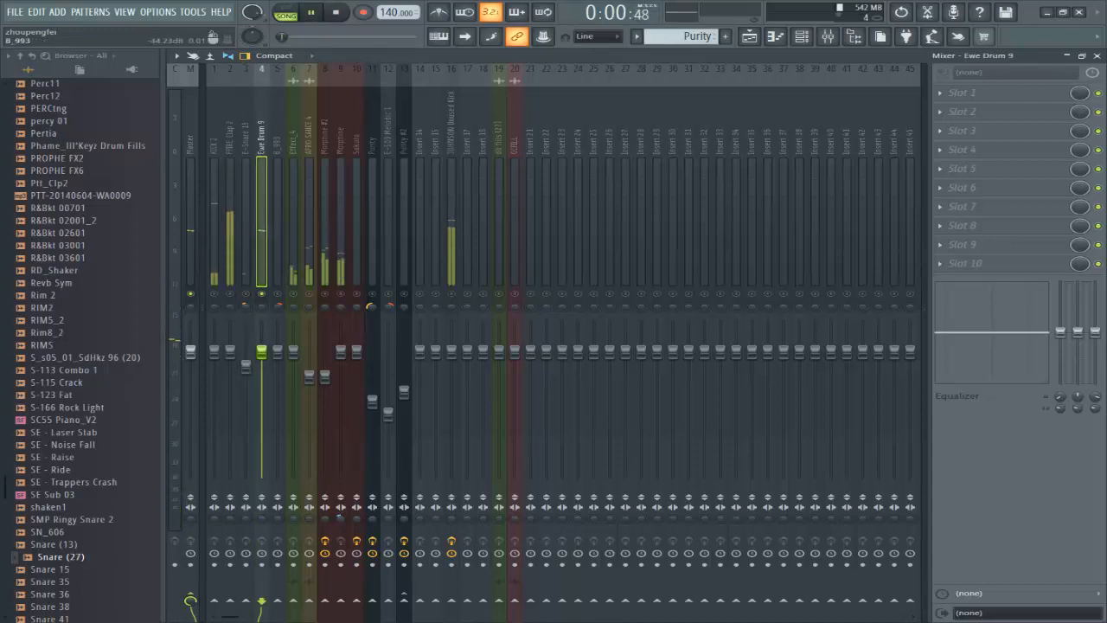
pyautogui.click(277, 221)
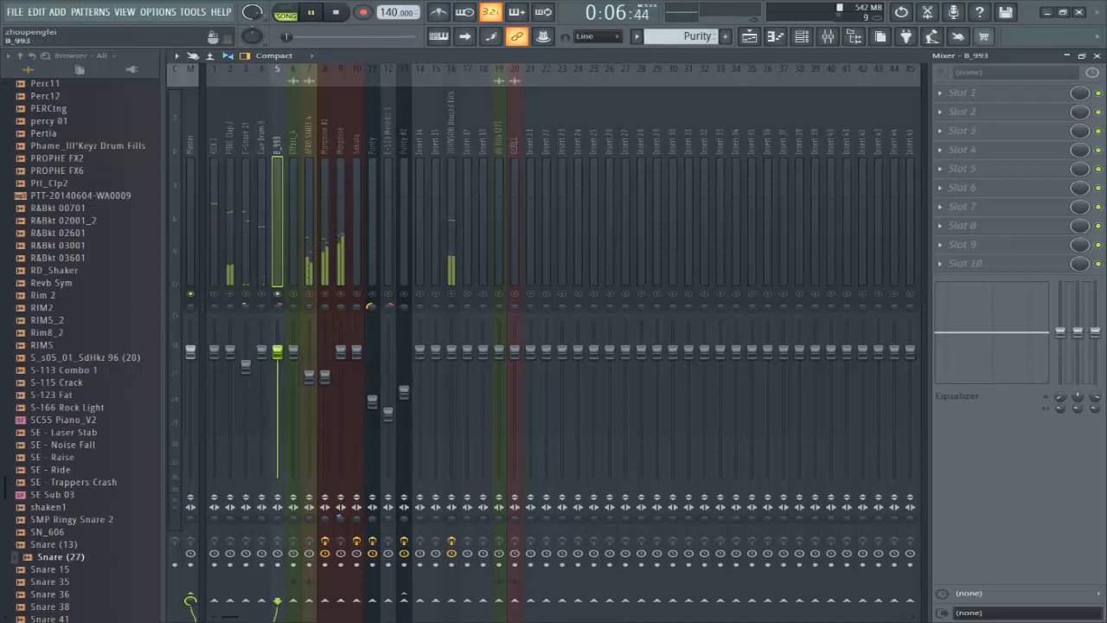
pyautogui.click(278, 306)
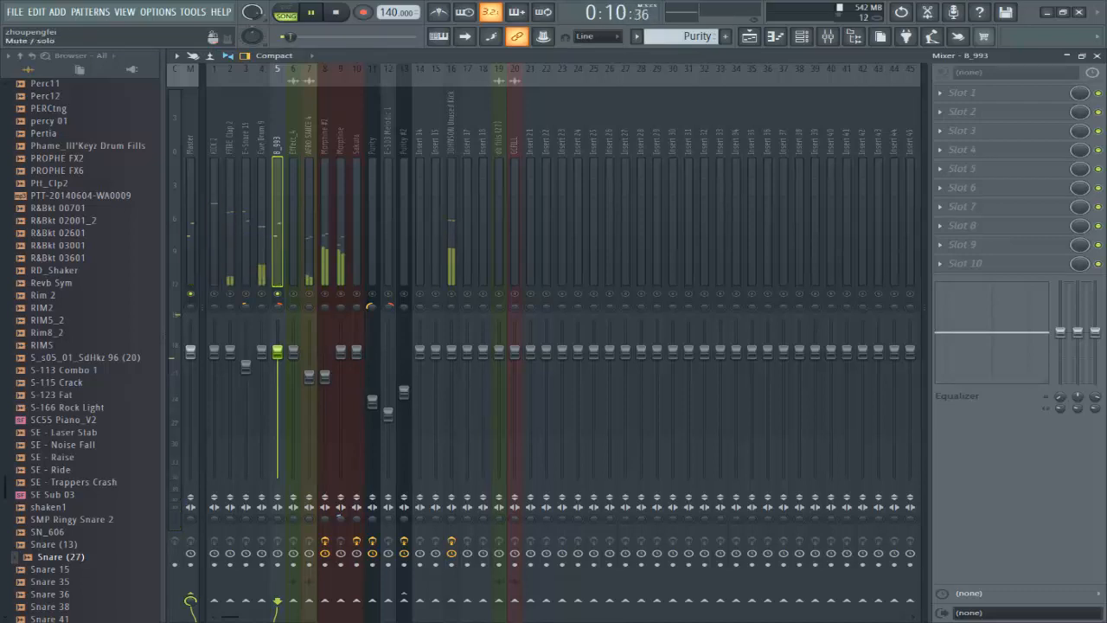
pyautogui.press('space')
pyautogui.rightClick(278, 294)
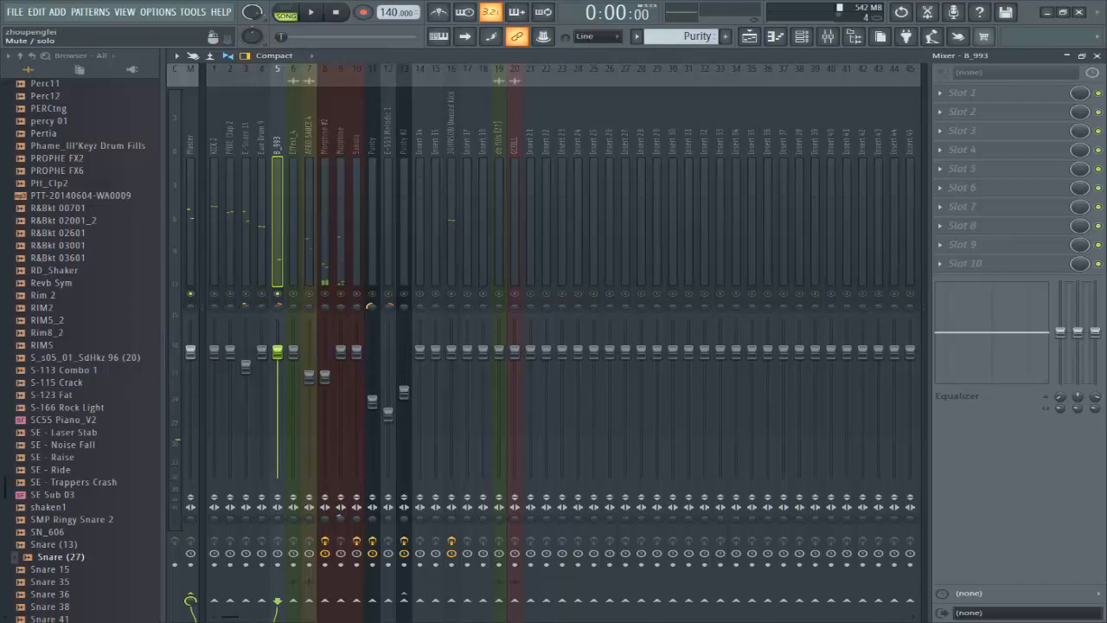
# - Solo the JOHNSON Unused Kick mixer track and play it briefly to review its sound and effects
pyautogui.rightClick(452, 294)
pyautogui.press('space')
pyautogui.click(452, 251)
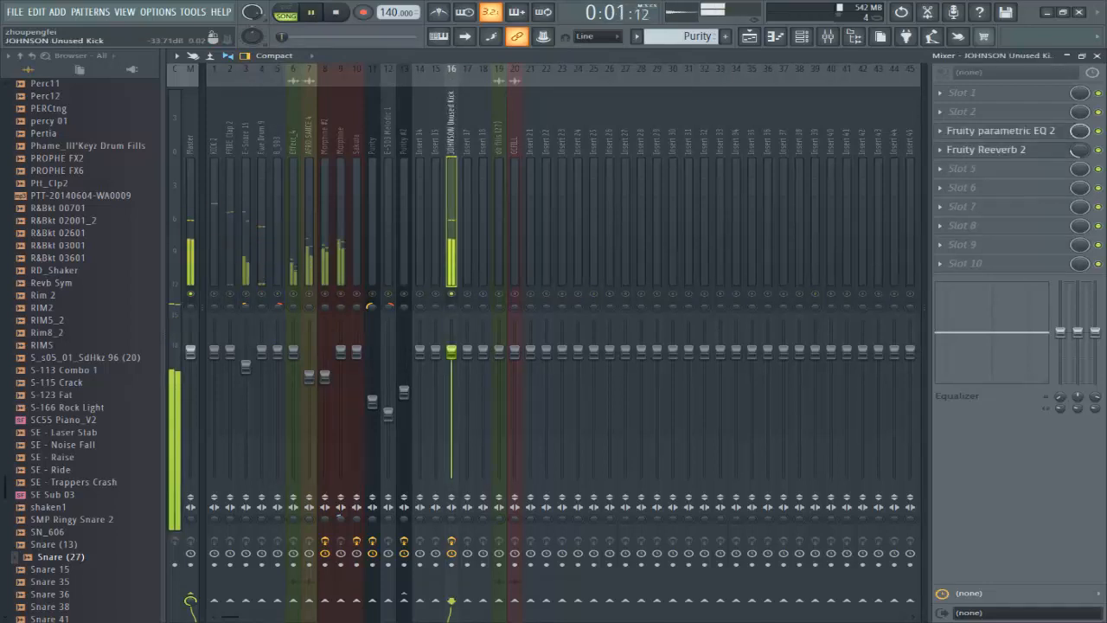
pyautogui.press('space')
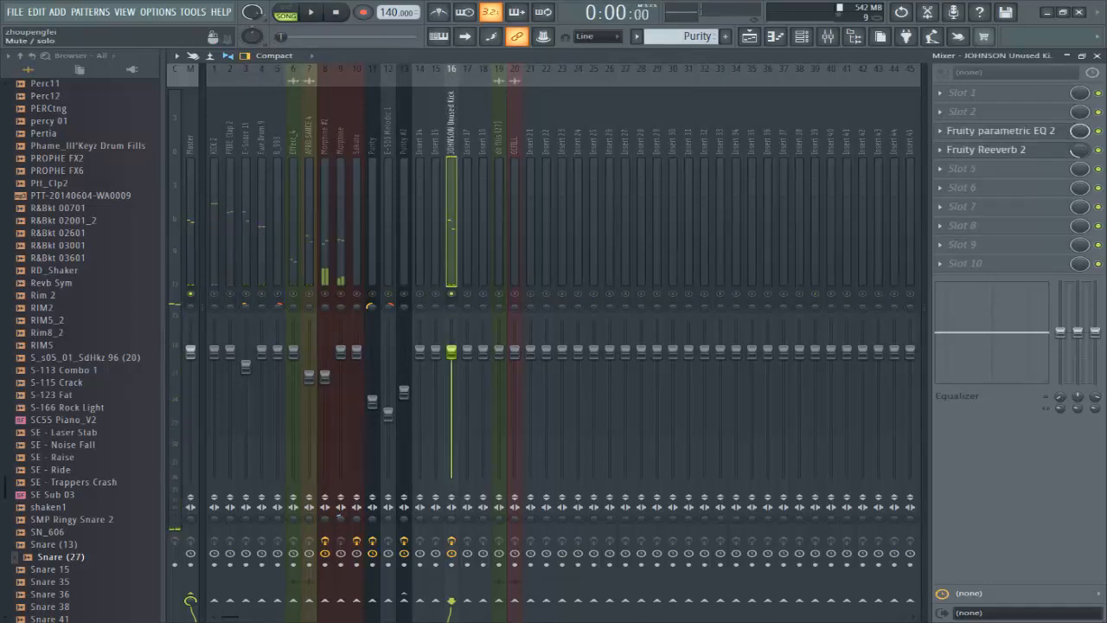
# - Solo the Effect_4 mixer track and play a short passage of it
pyautogui.rightClick(293, 294)
pyautogui.click(293, 251)
pyautogui.press('space')
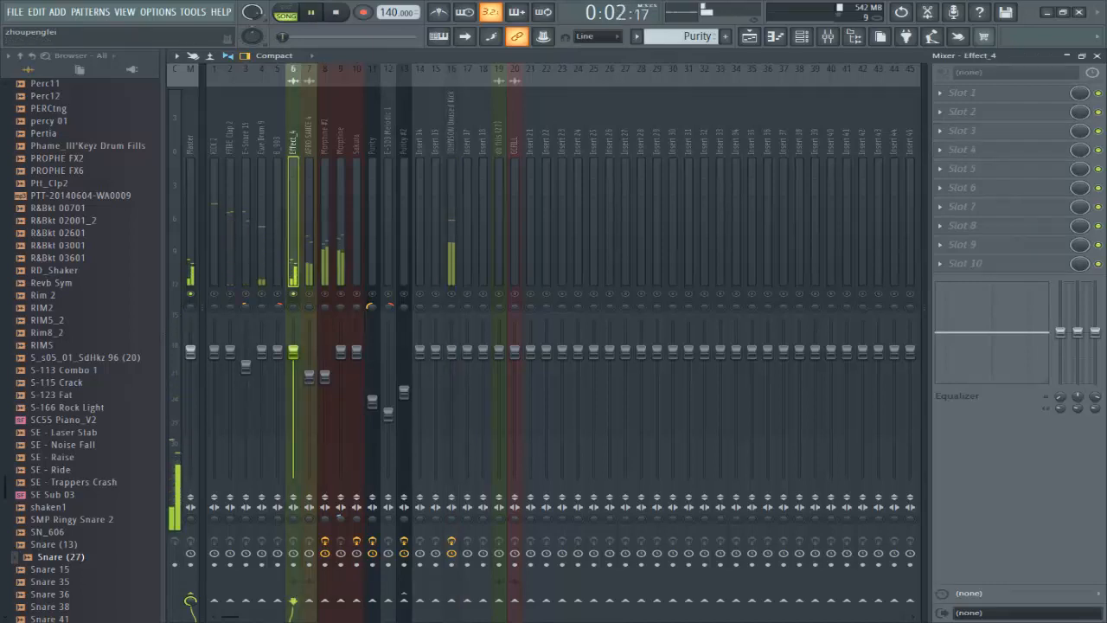
pyautogui.press('space')
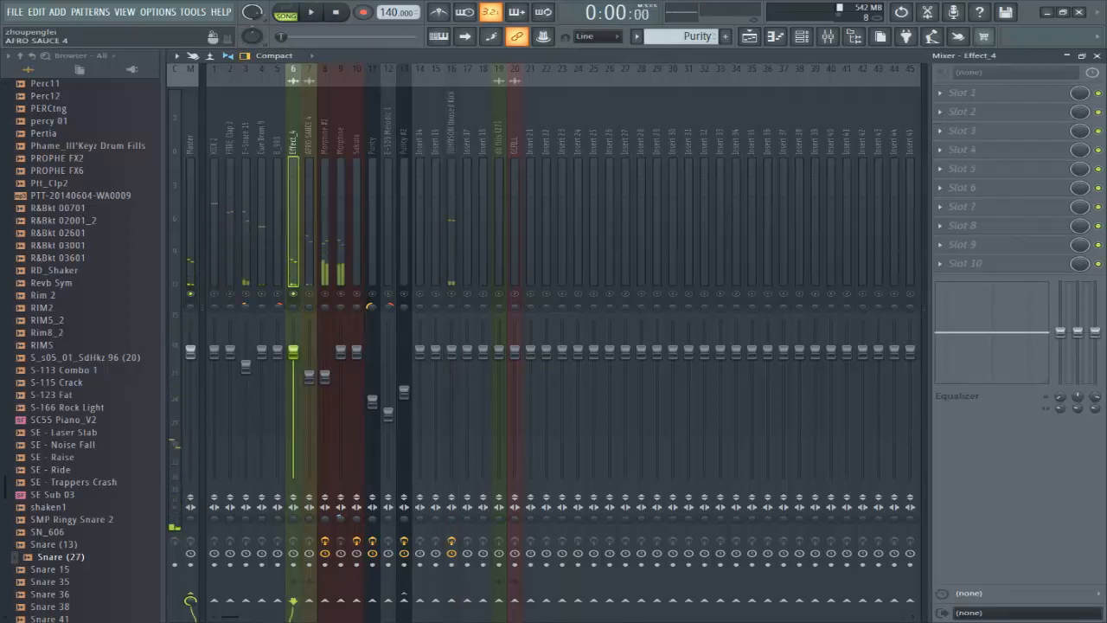
# - Solo the AFRO SAUCE 4 mixer track and listen to its opening seconds
pyautogui.rightClick(309, 294)
pyautogui.click(308, 250)
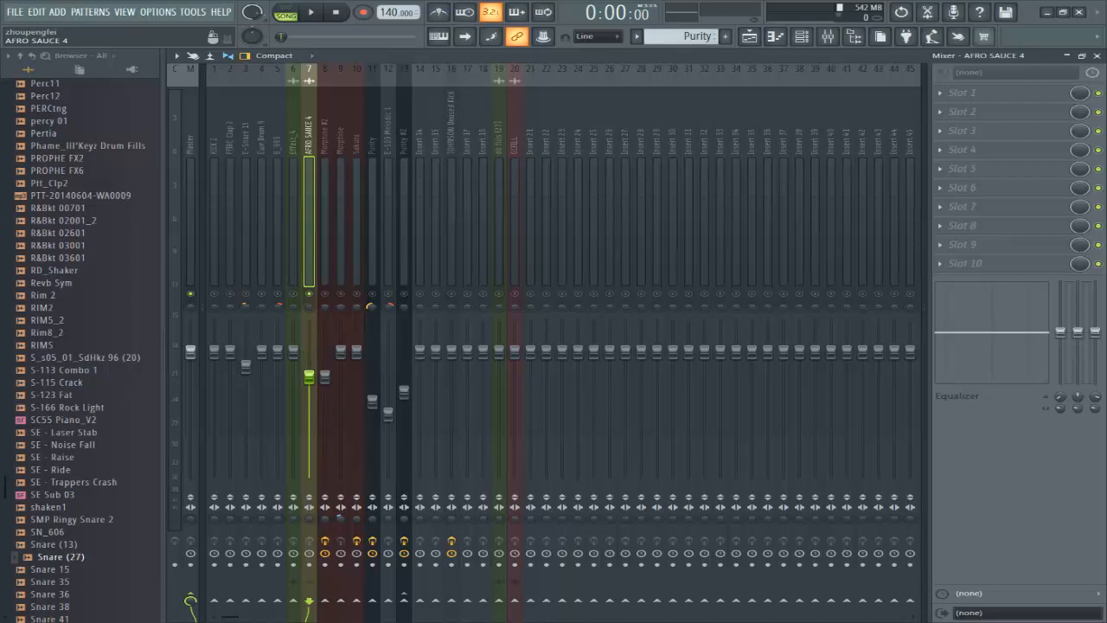
pyautogui.press('space')
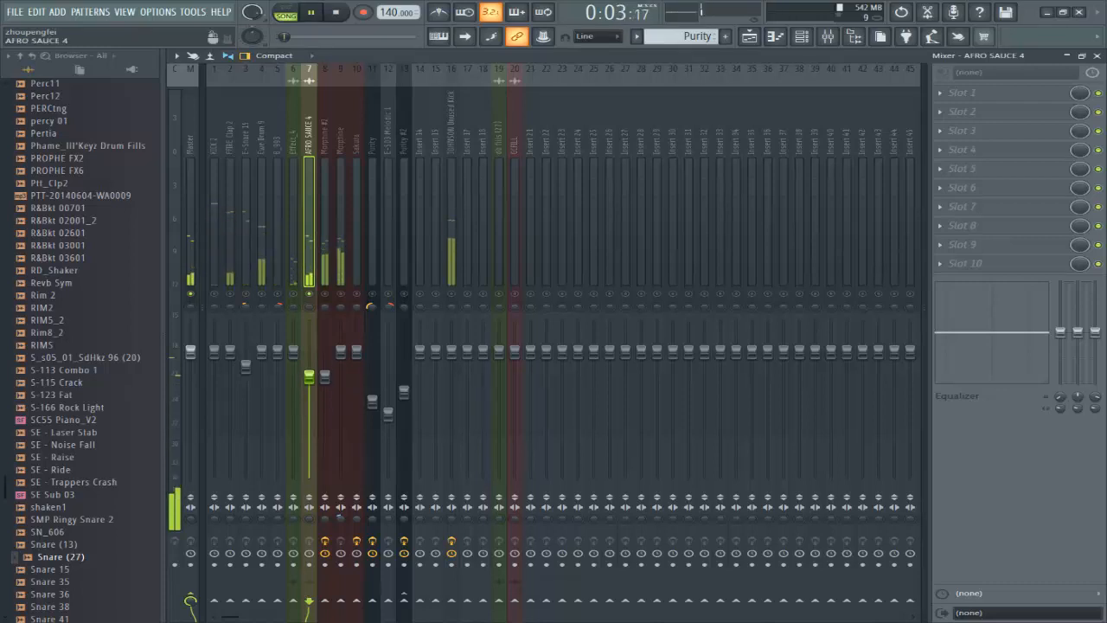
pyautogui.press('space')
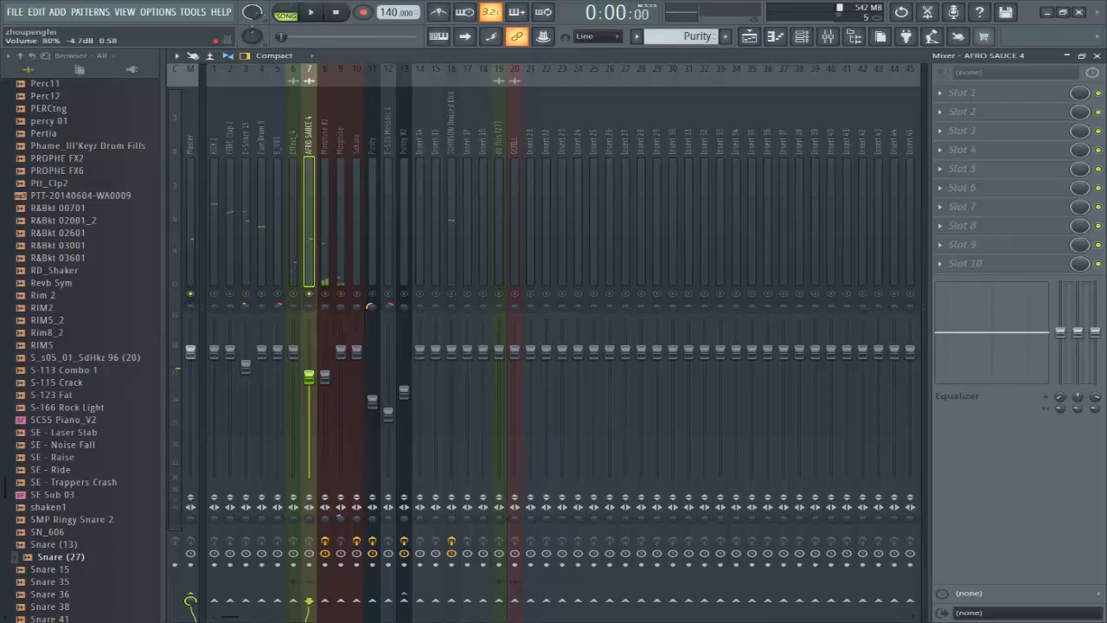
# - Select the Morphine #2 mixer track and audition it in solo
pyautogui.click(325, 234)
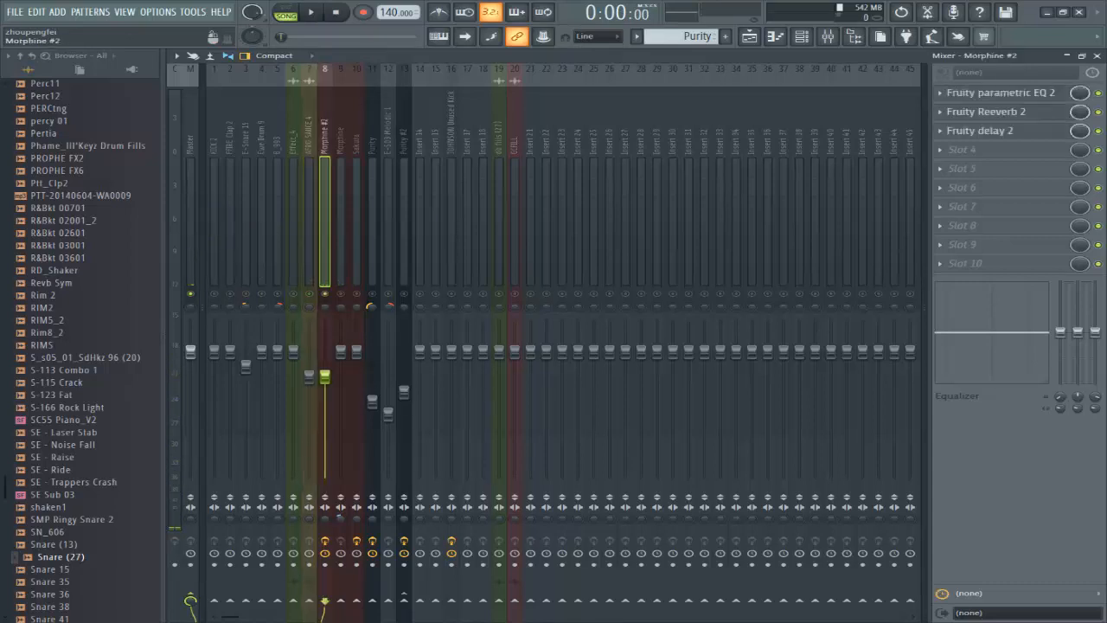
pyautogui.press('space')
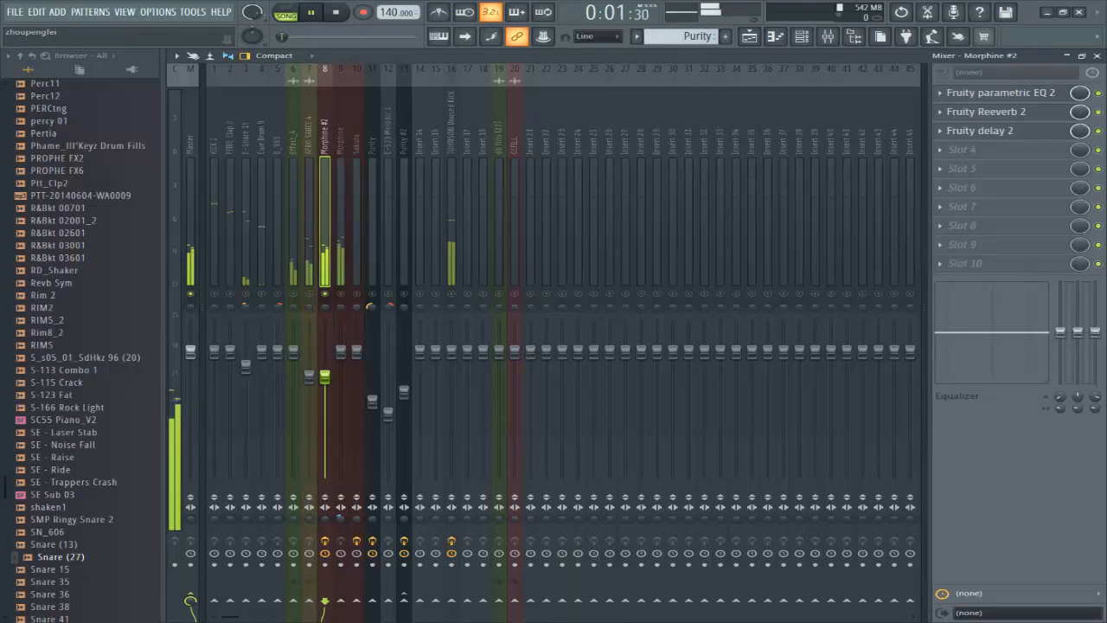
pyautogui.press('space')
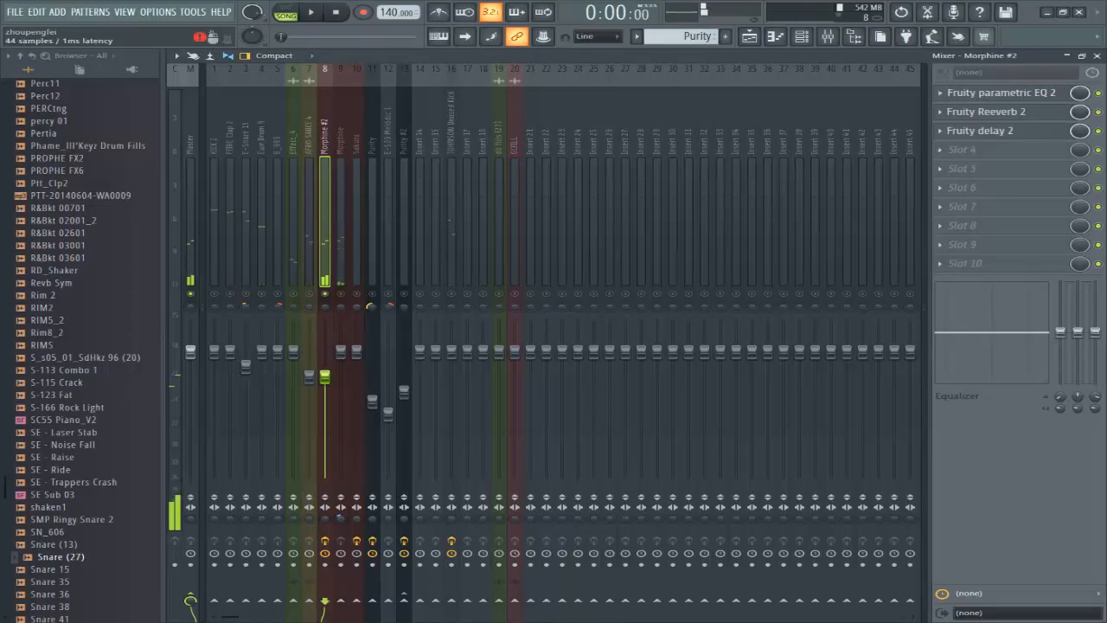
# - Examine the Fruity Parametric EQ 2 curve and the Fruity Reeverb 2 settings on the Morphine #2 track, closing each afterward
pyautogui.click(1000, 93)
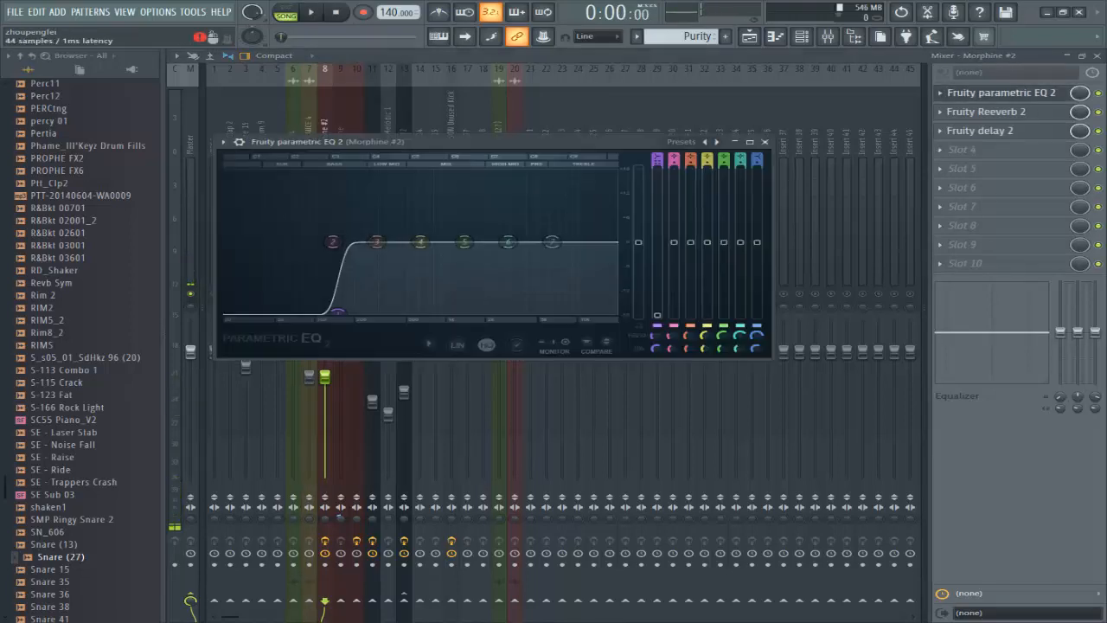
pyautogui.click(1001, 93)
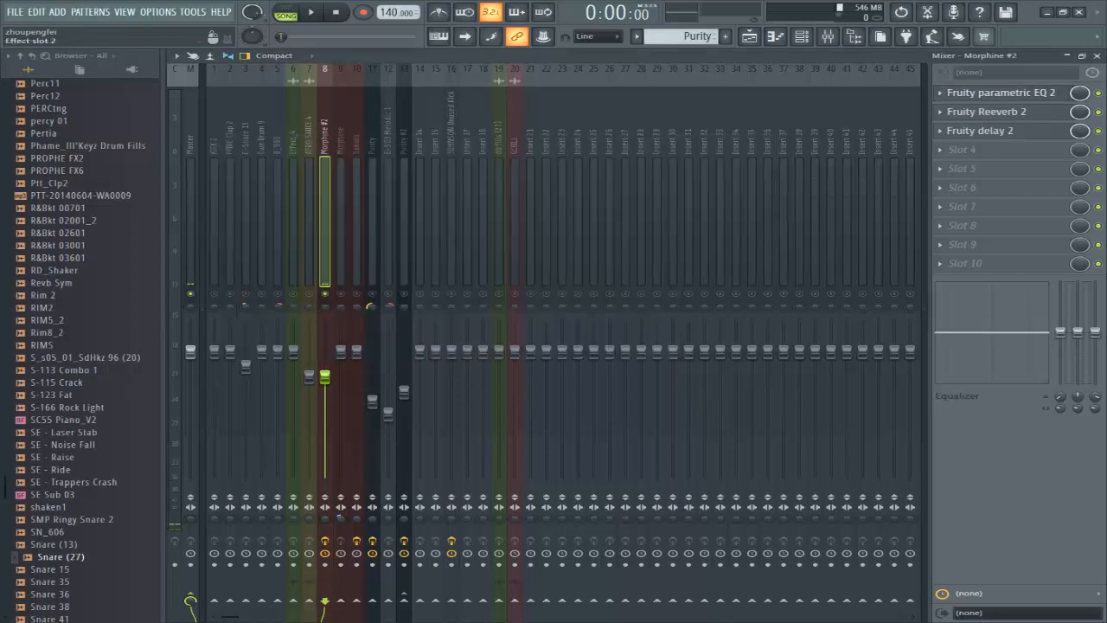
pyautogui.click(986, 112)
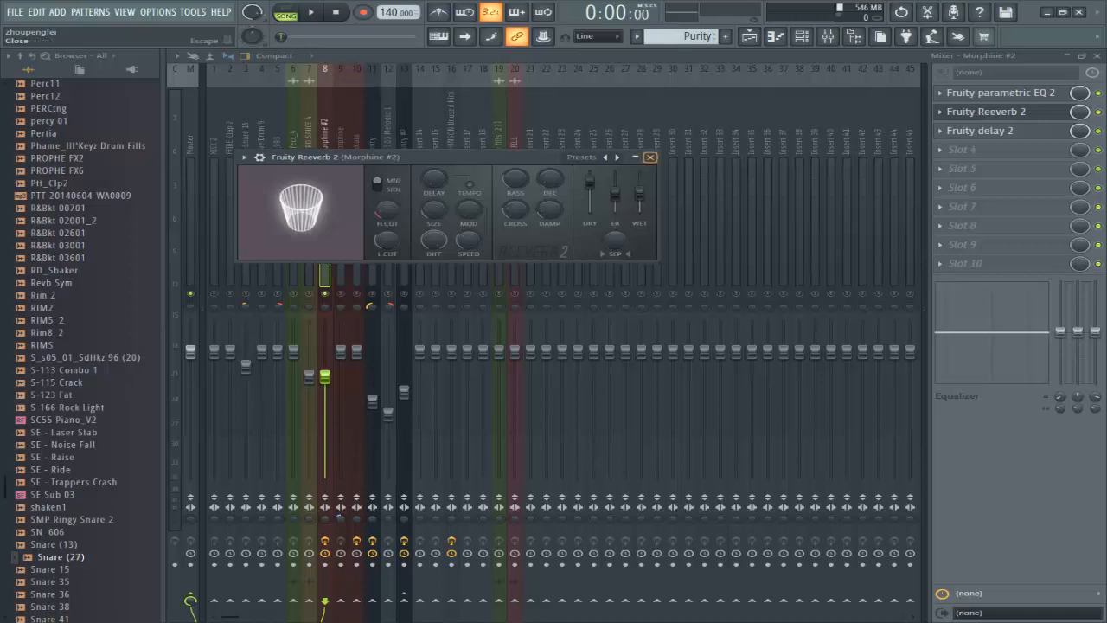
pyautogui.click(649, 156)
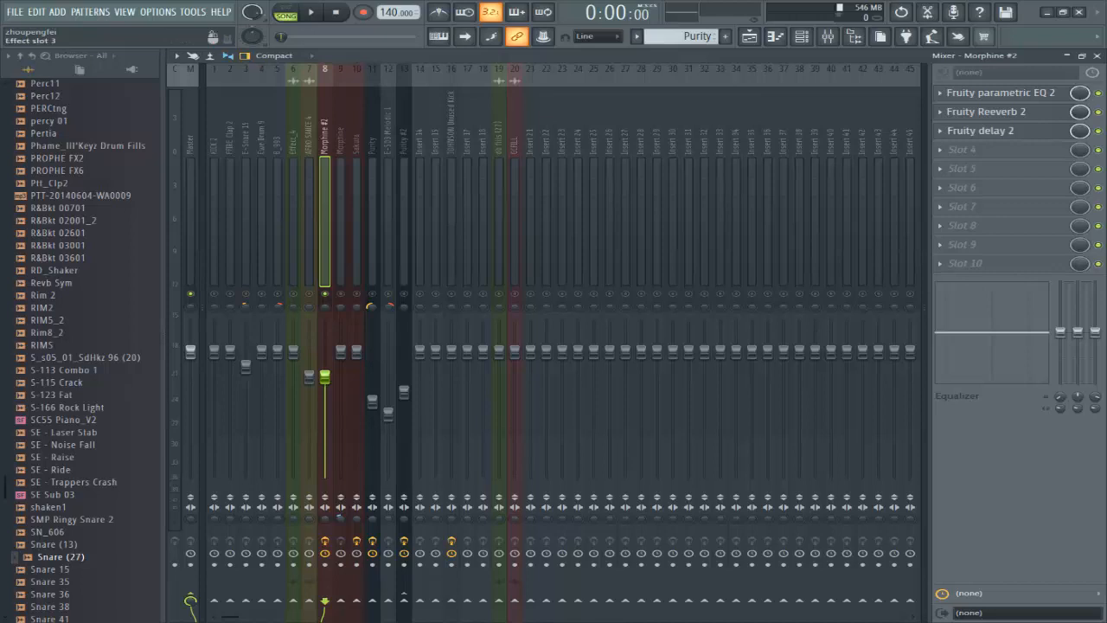
# - Examine the Fruity delay 2 settings and the step options for its delay time on the Morphine #2 track, closing the effect afterward
pyautogui.click(980, 131)
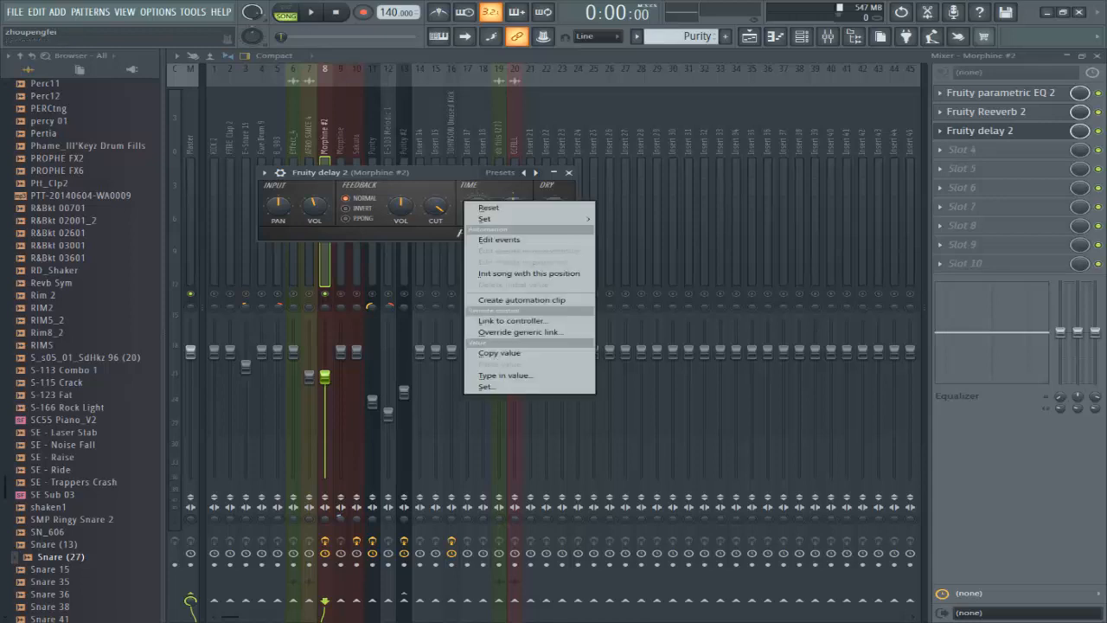
pyautogui.rightClick(467, 203)
pyautogui.moveTo(519, 219)
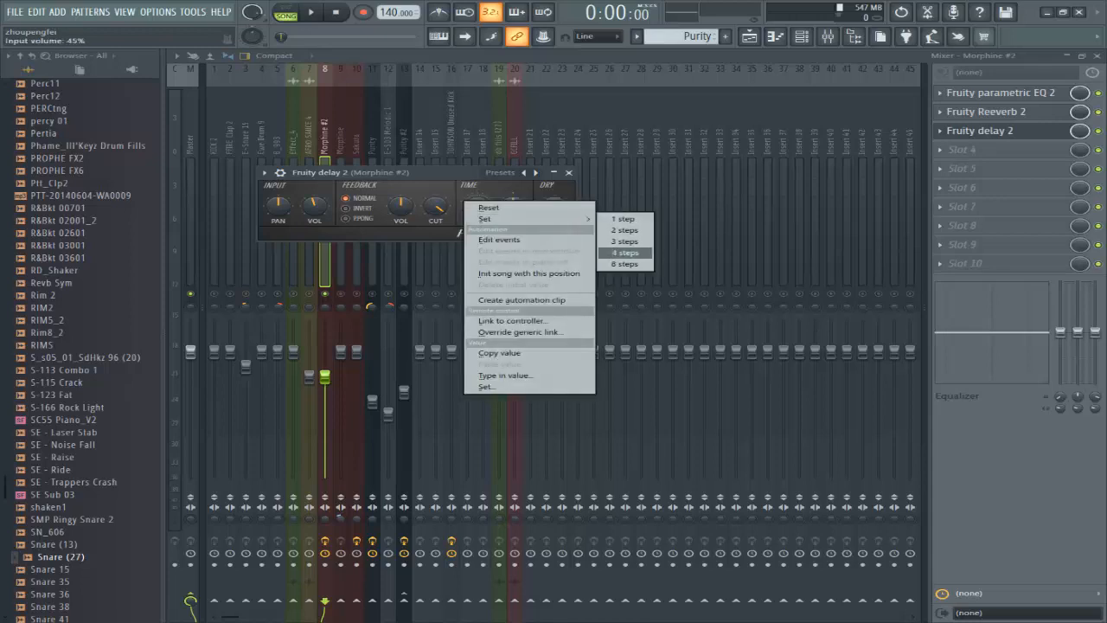
pyautogui.click(423, 232)
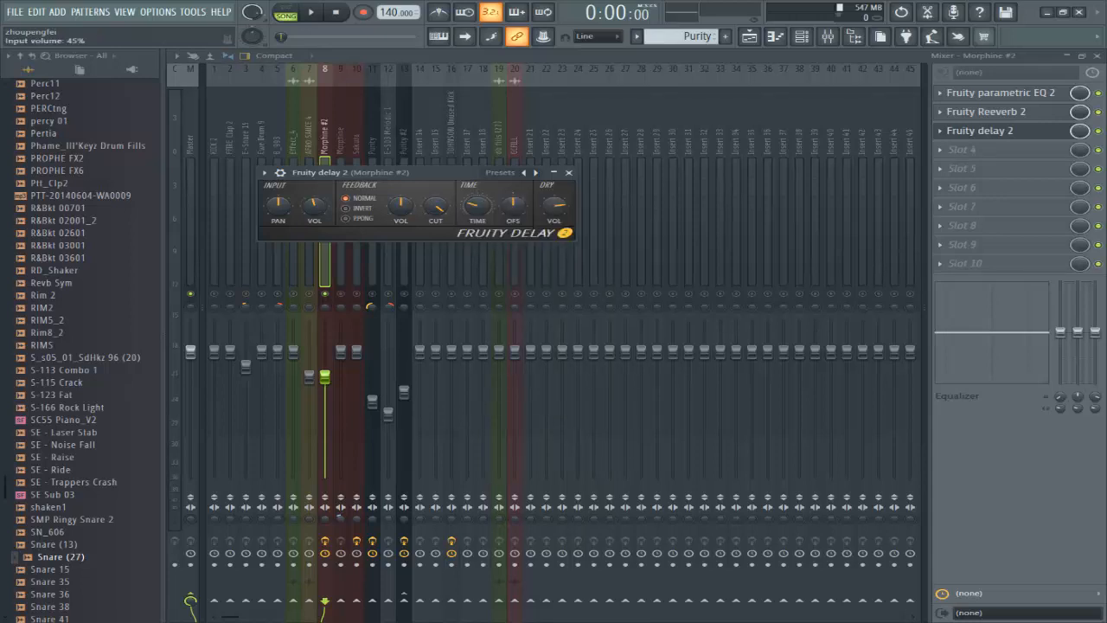
pyautogui.click(568, 172)
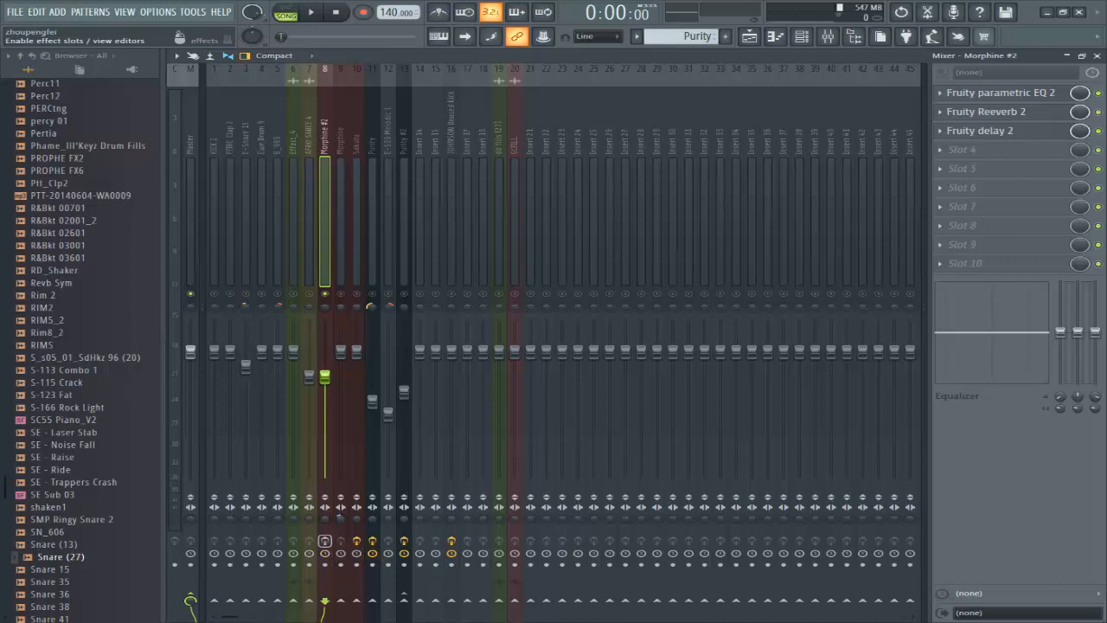
# - Compare the soloed Morphine #2 track with its effects bypassed and with them enabled
pyautogui.press('space')
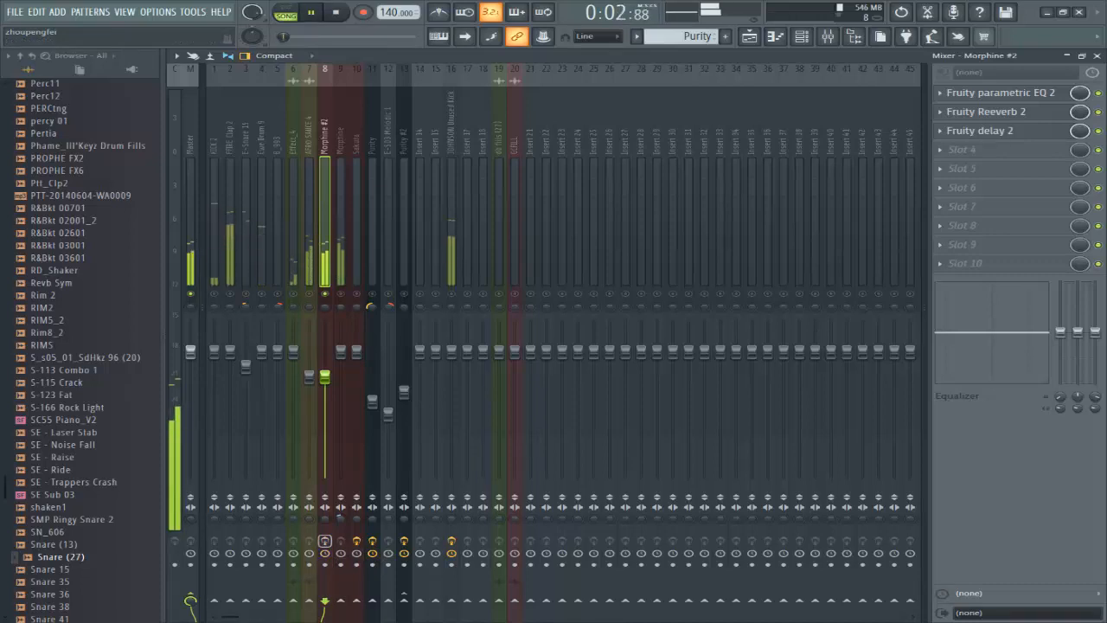
pyautogui.press('space')
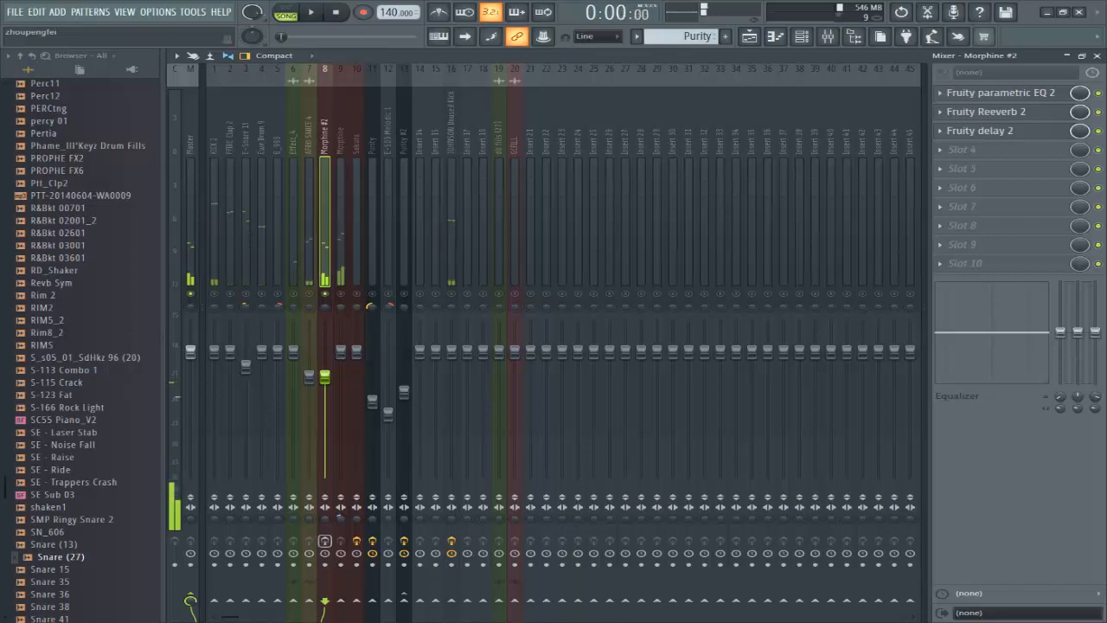
pyautogui.press('space')
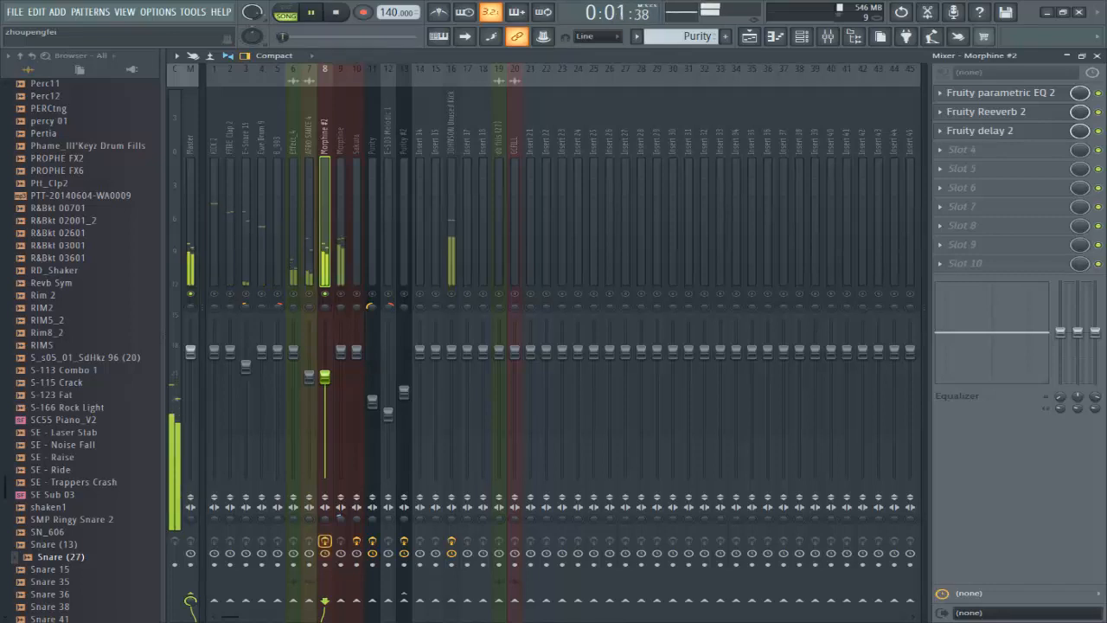
pyautogui.press('space')
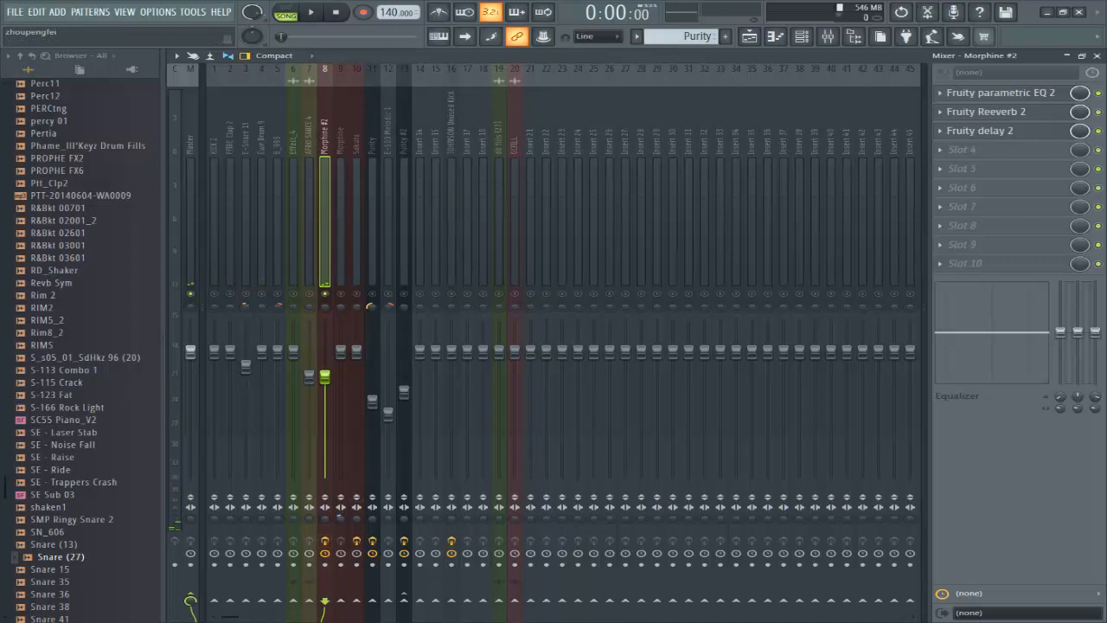
pyautogui.press('space')
pyautogui.press('space')
# - Solo the Morphine mixer track and listen to its opening passage
pyautogui.click(341, 224)
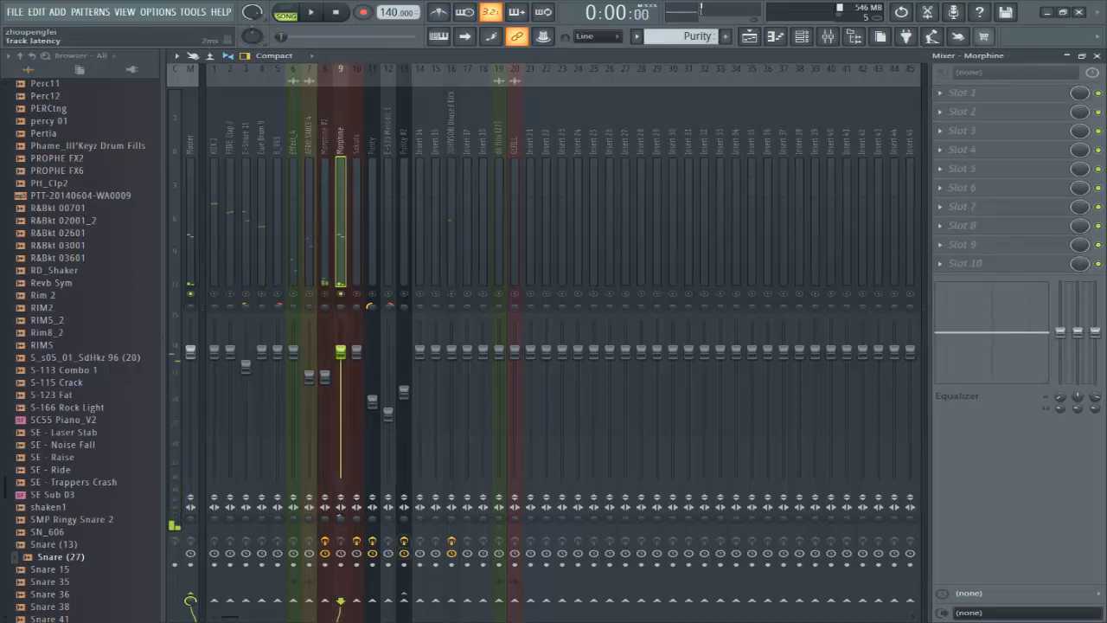
pyautogui.click(340, 518)
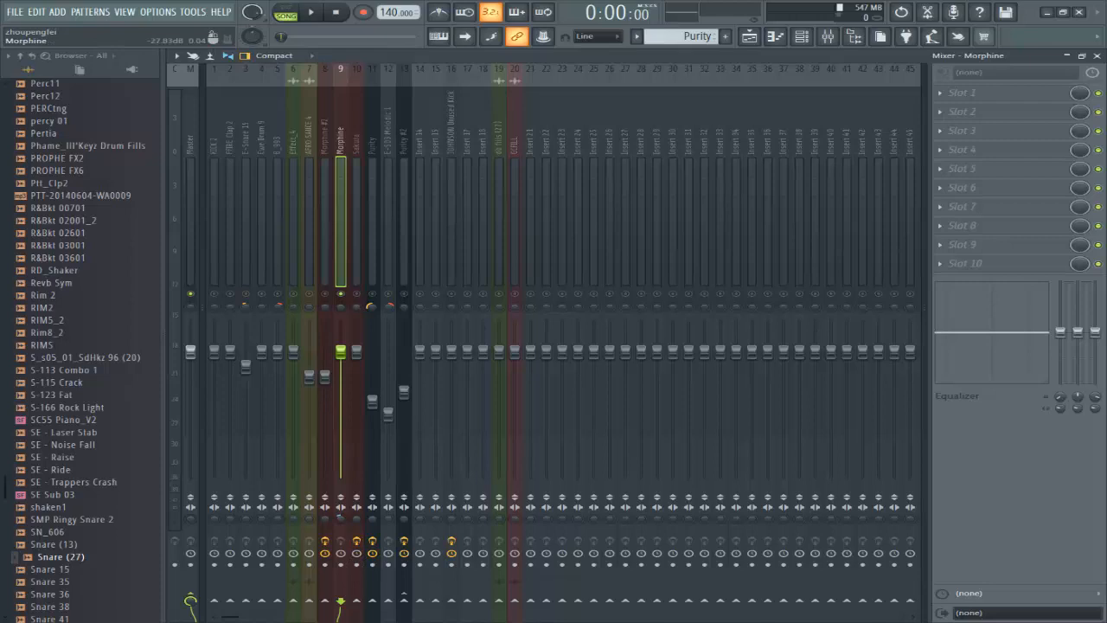
pyautogui.press('space')
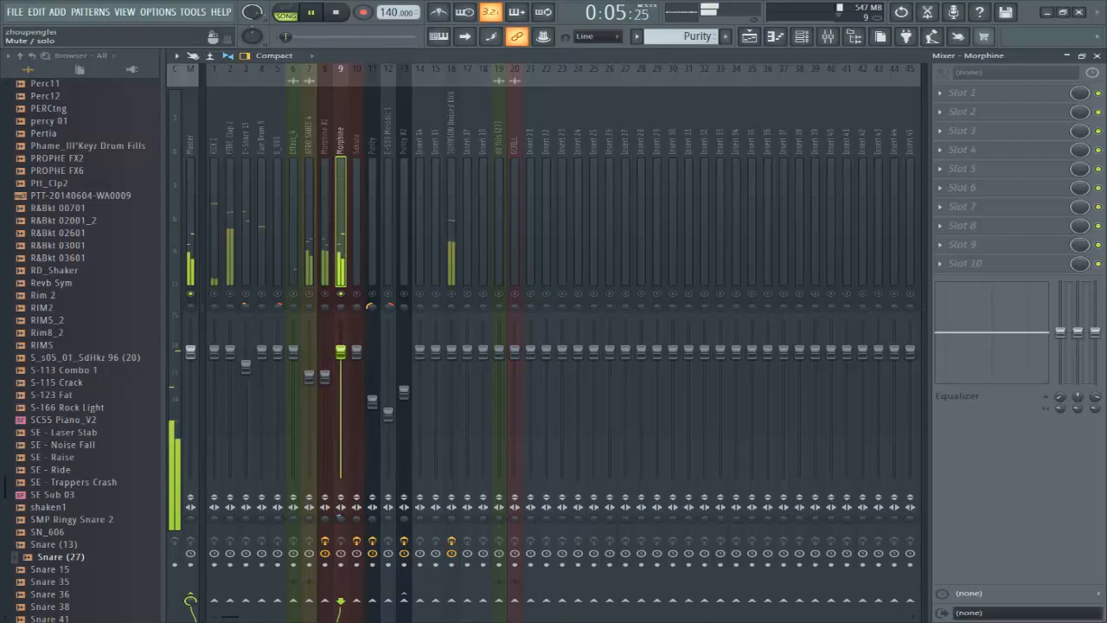
pyautogui.press('space')
# - Select the Sakura mixer track and examine its Fruity Stereo Enhancer settings, closing the effect afterward
pyautogui.click(357, 234)
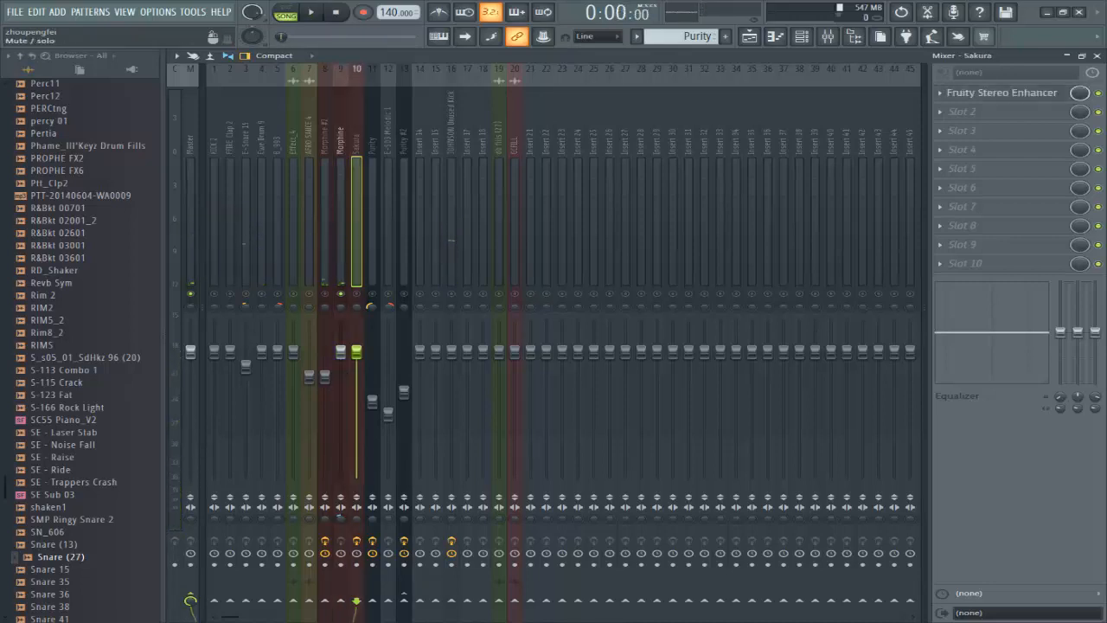
pyautogui.click(1001, 92)
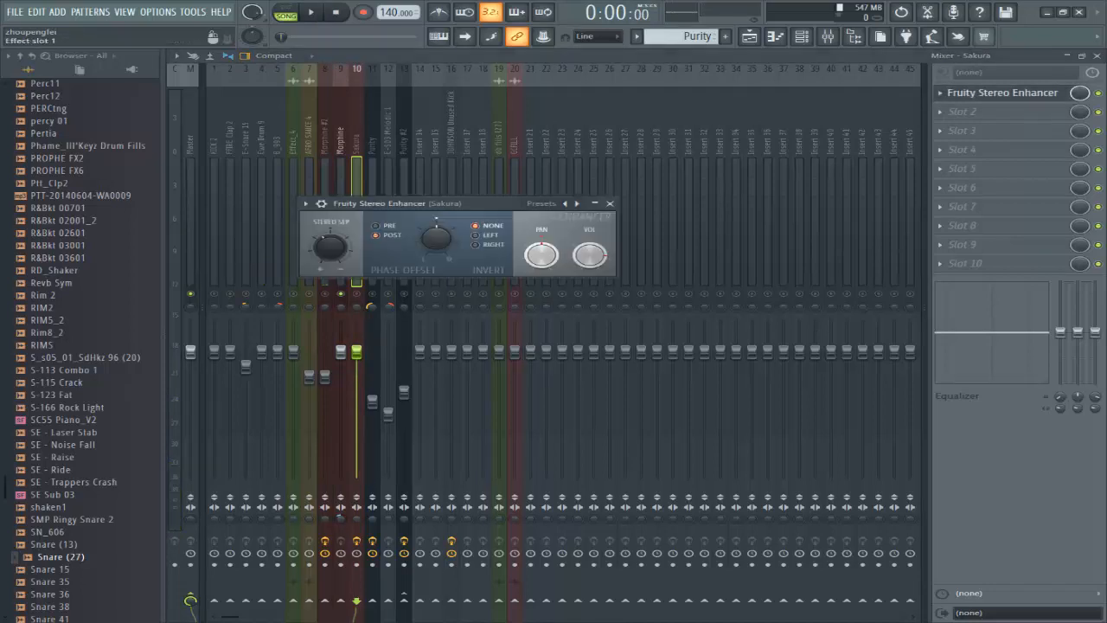
pyautogui.click(1001, 93)
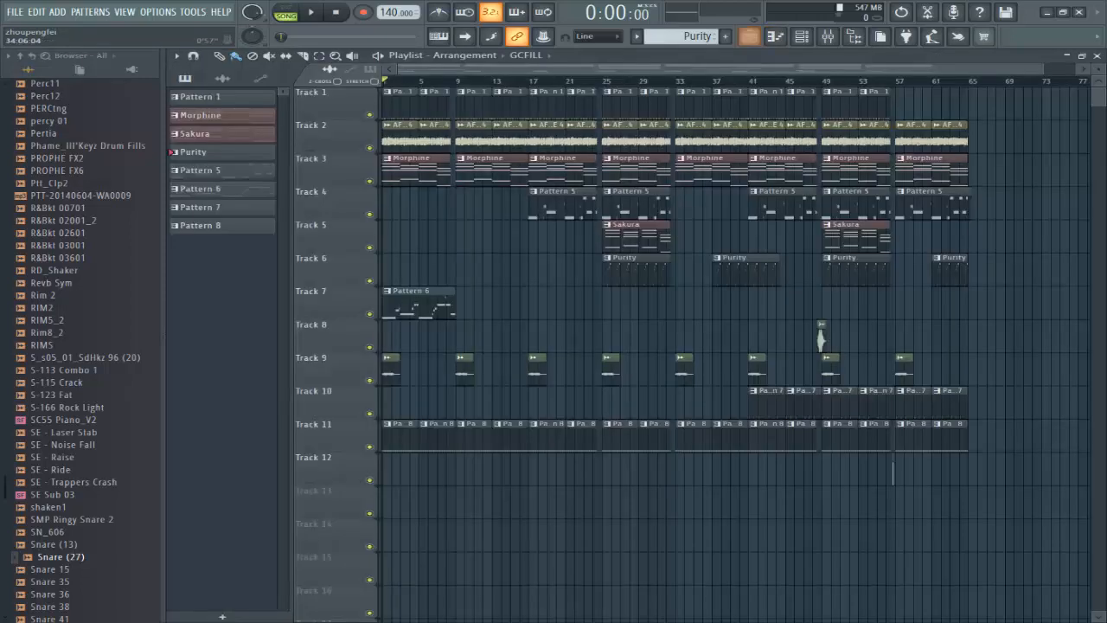
# - Move the song position to bar 25 in the playlist, where the first Sakura clip starts, and return to the mixer
pyautogui.click(749, 36)
pyautogui.moveTo(280, 36); pyautogui.dragTo(329, 36)
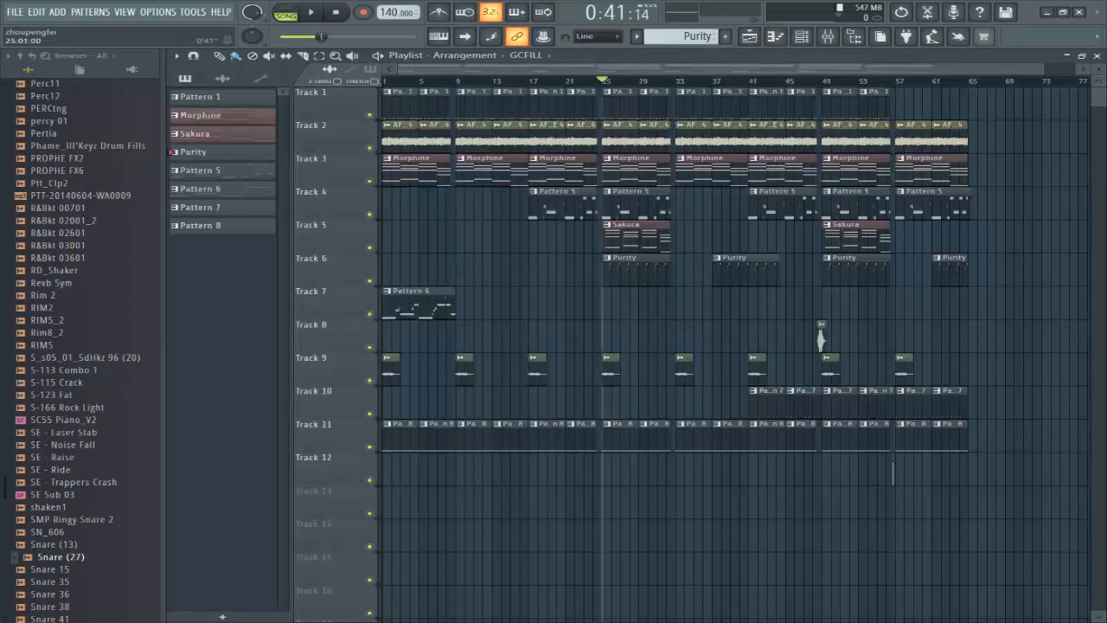
pyautogui.click(826, 35)
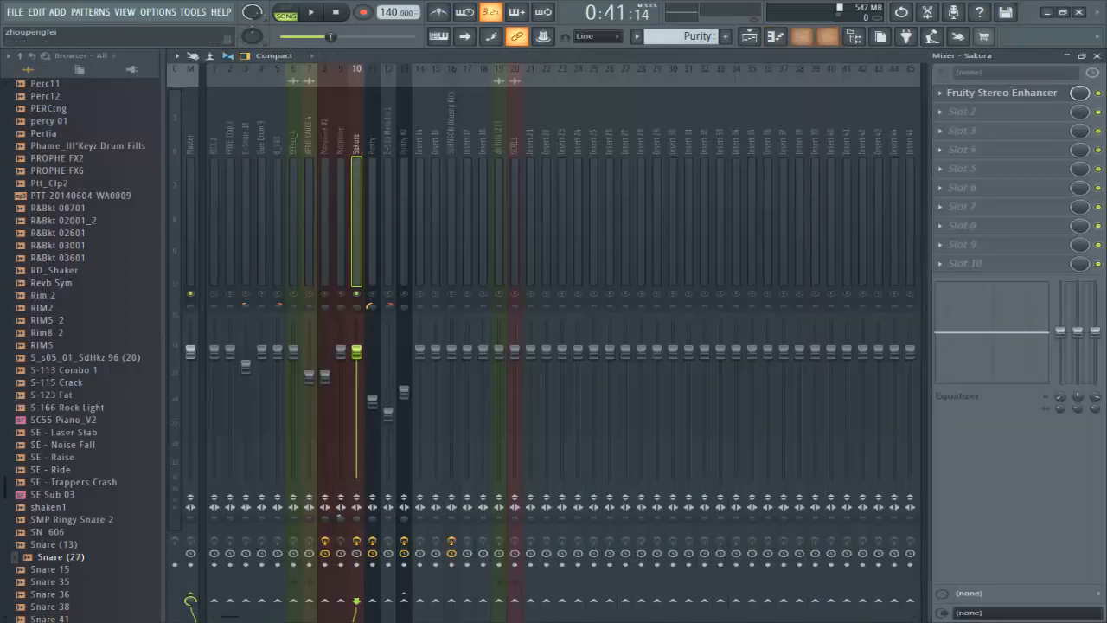
# - Audition the soloed Sakura mixer track from bar 25, playing the passage twice
pyautogui.press('space')
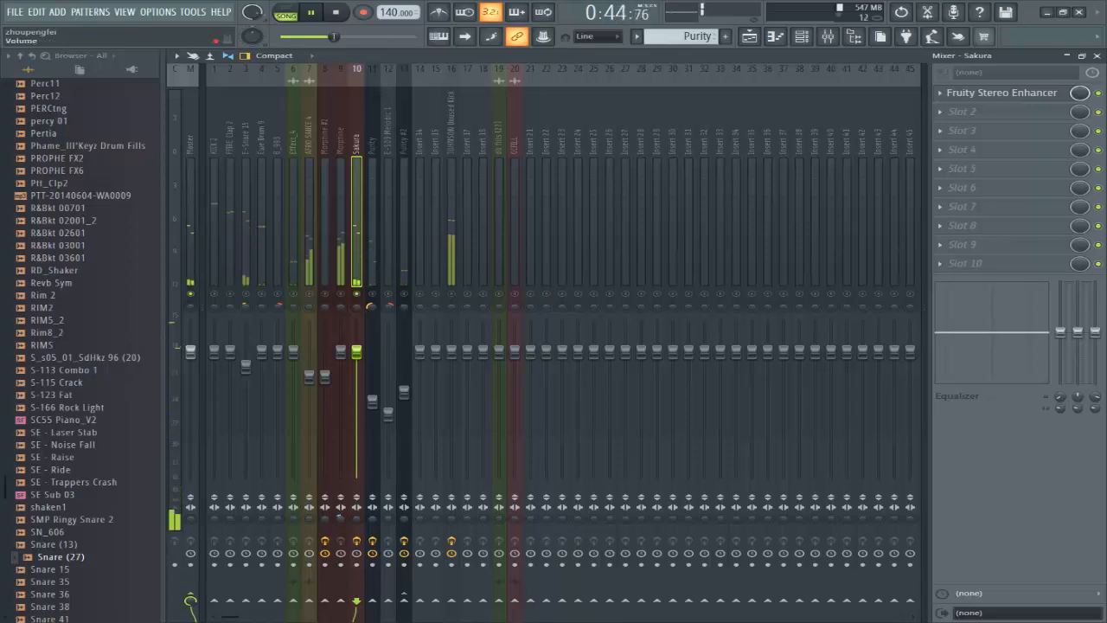
pyautogui.rightClick(356, 351)
pyautogui.click(382, 361)
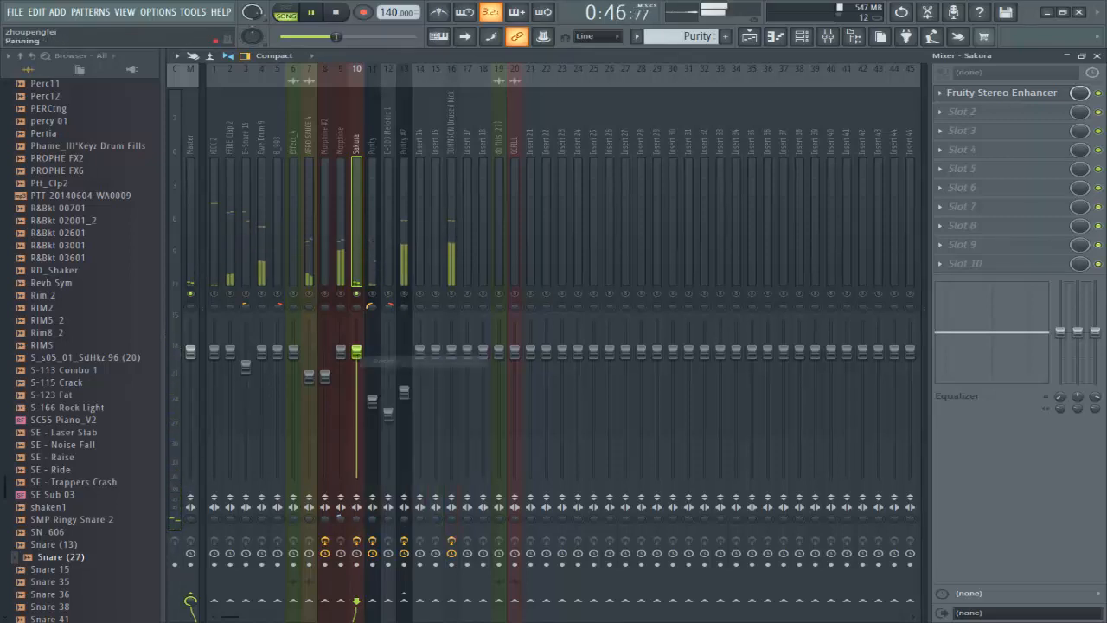
pyautogui.press('space')
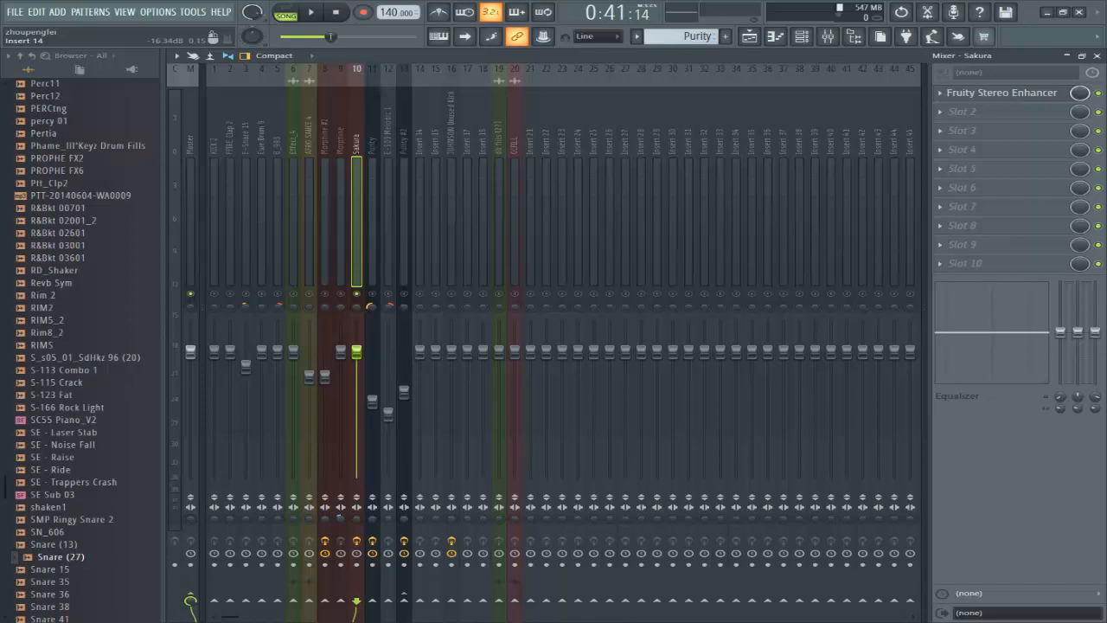
pyautogui.press('space')
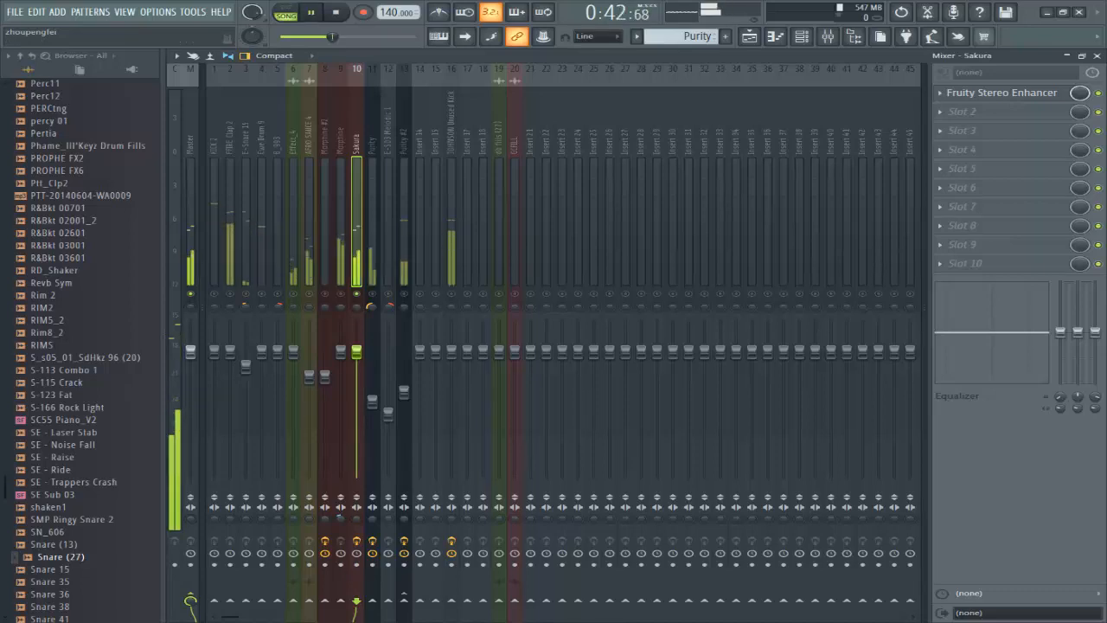
pyautogui.press('space')
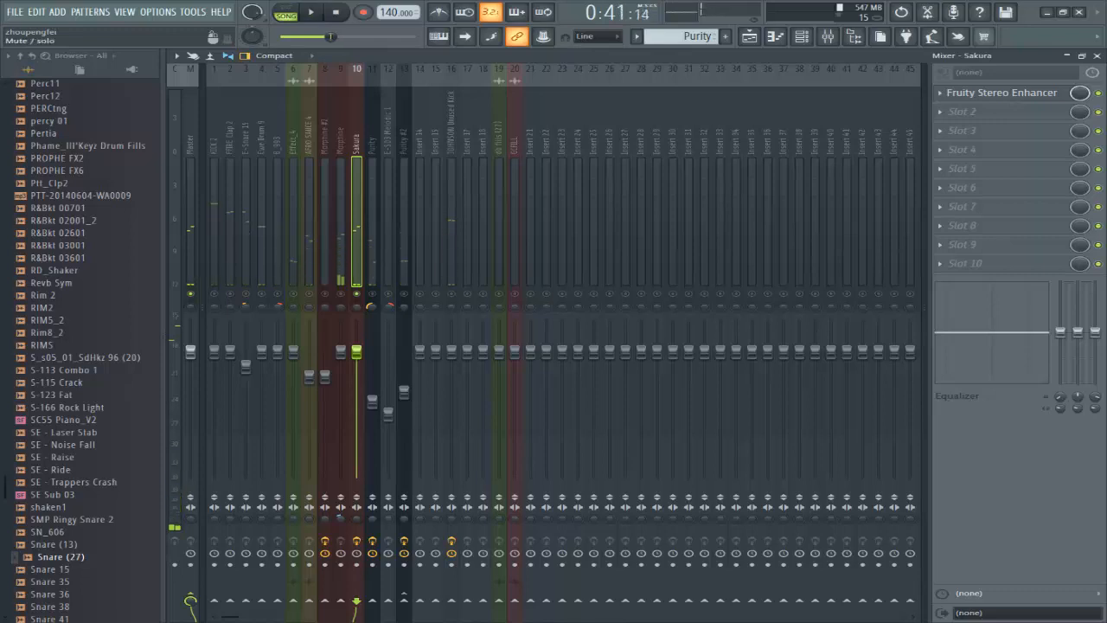
# - Select the Purity mixer track and audition it in solo from bar 25
pyautogui.click(372, 216)
pyautogui.press('space')
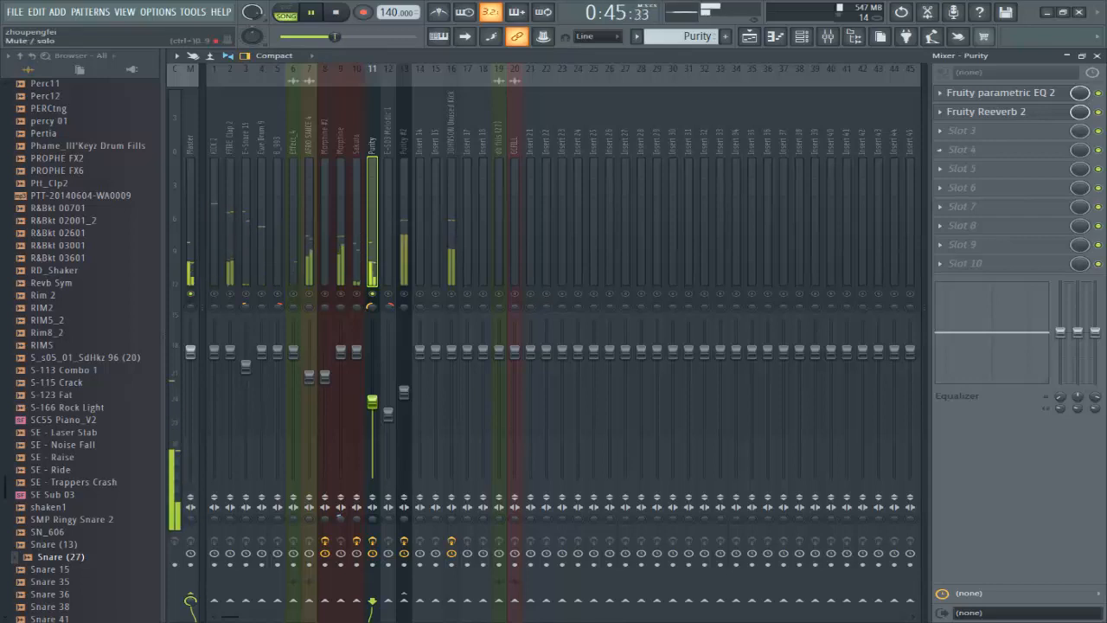
pyautogui.press('space')
# - Examine the Fruity parametric EQ 2 curve and the Fruity Reeverb 2 settings on the Purity track, closing each afterward
pyautogui.click(994, 92)
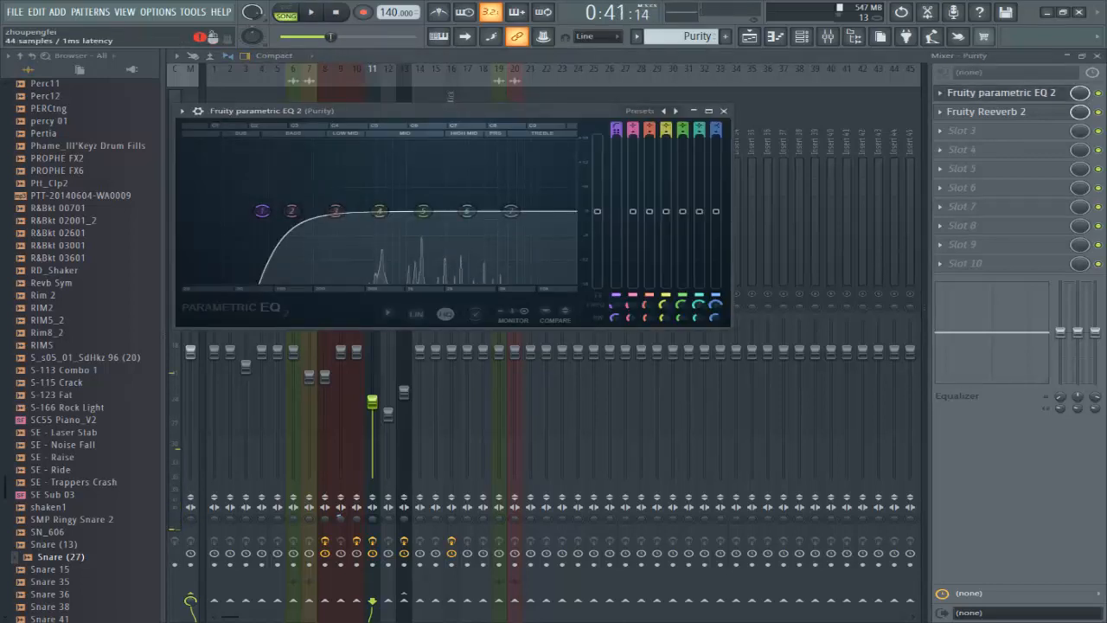
pyautogui.click(994, 92)
pyautogui.click(985, 112)
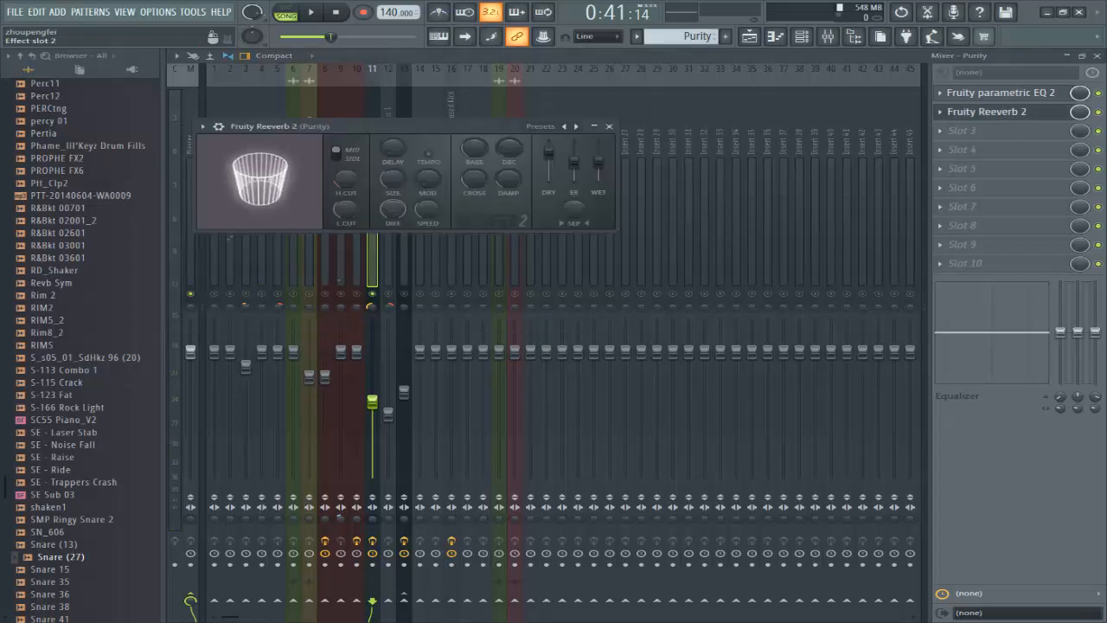
pyautogui.click(986, 112)
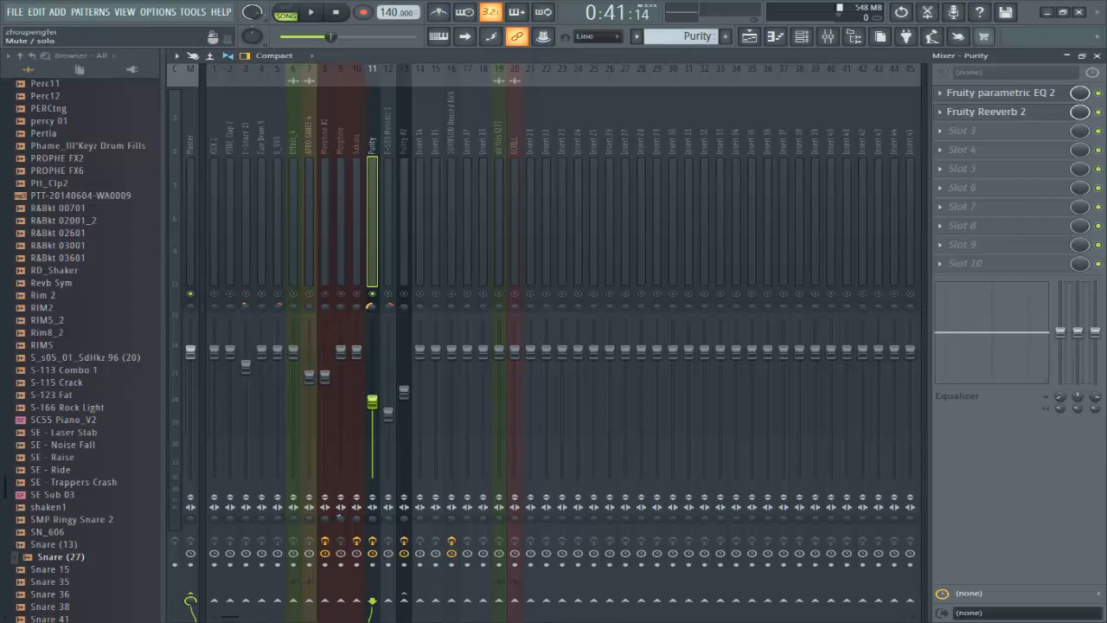
# - Solo and select the E-503 Melodic 1 mixer track and play it from bar 25
pyautogui.press('space')
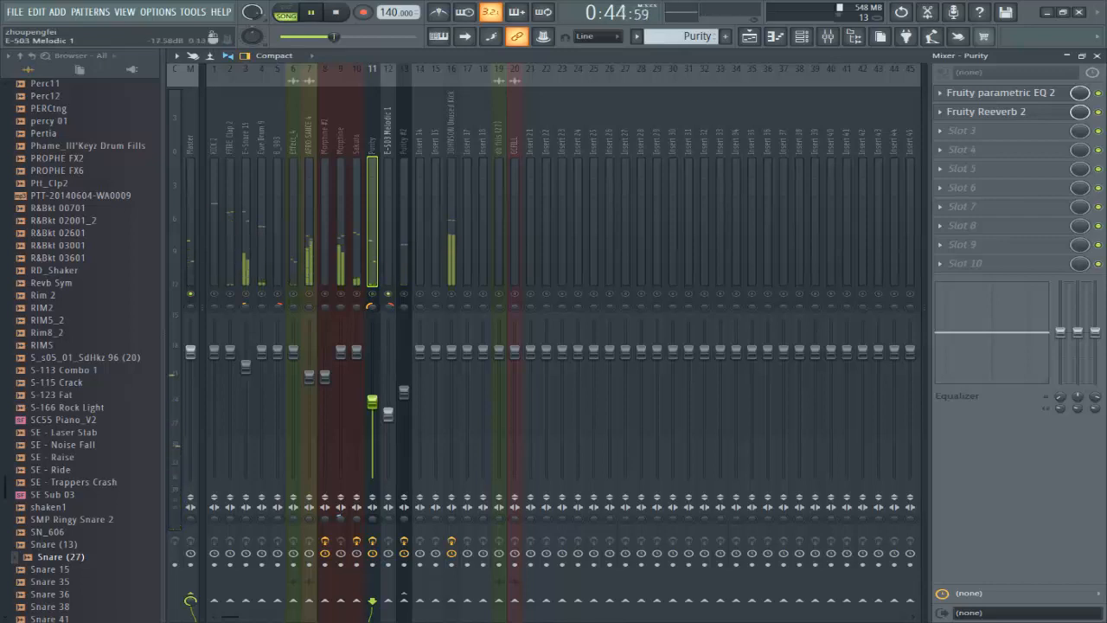
pyautogui.click(388, 415)
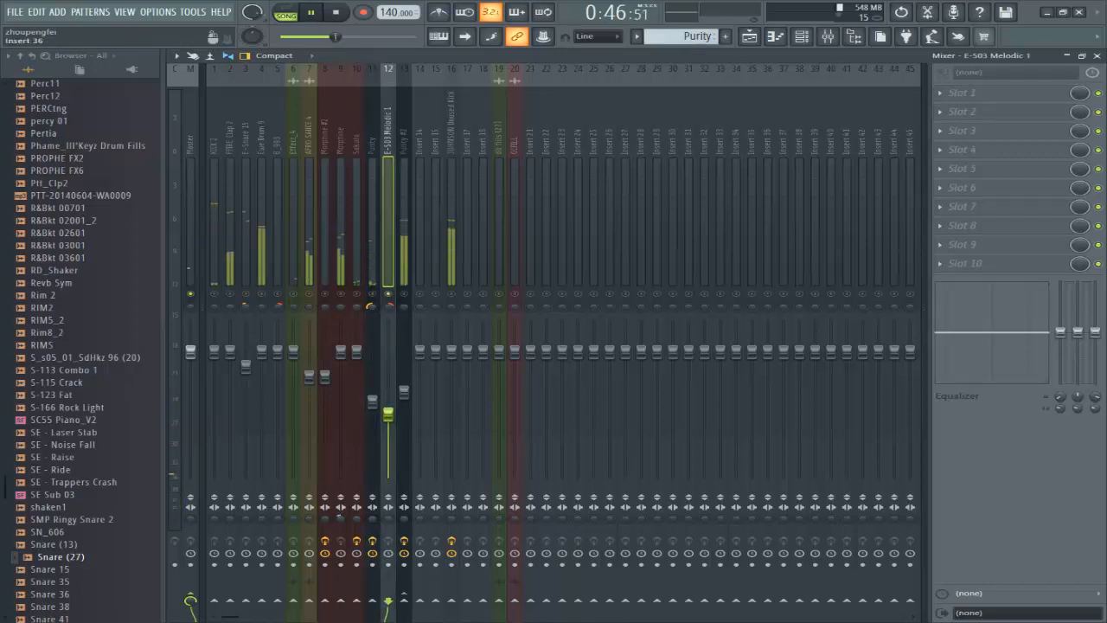
pyautogui.press('space')
# - Move the song position to bar 43 in the playlist, within the Pattern 7 clips
pyautogui.press('F5')
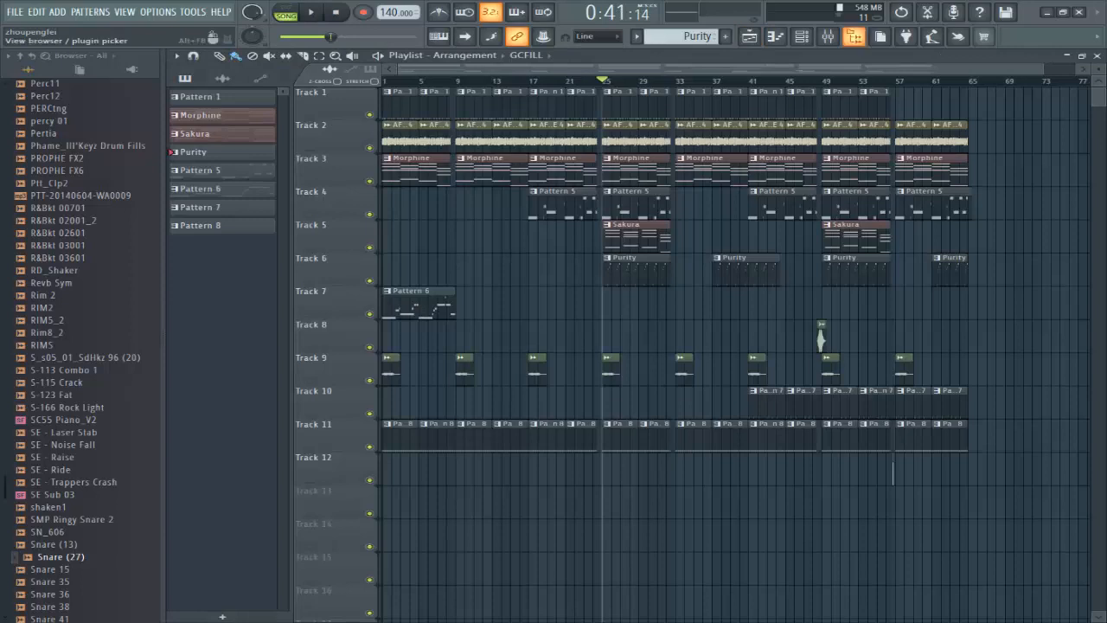
pyautogui.click(828, 35)
pyautogui.click(827, 36)
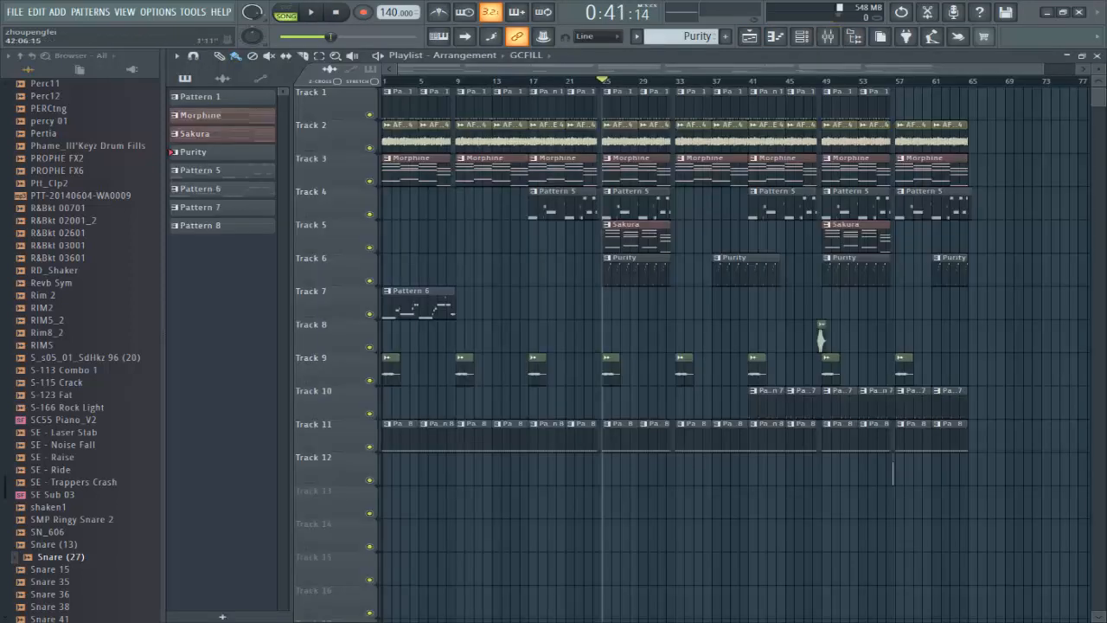
pyautogui.click(767, 81)
# - Play the soloed E-503 Melodic 1 track from bar 43 while watching its level in the mixer
pyautogui.press('space')
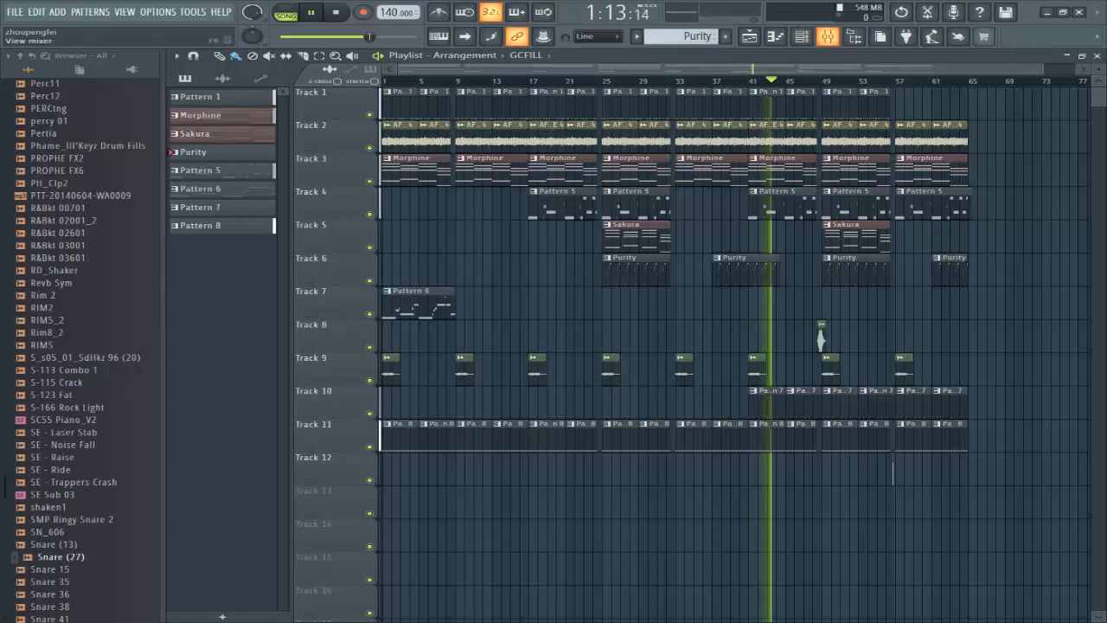
pyautogui.click(827, 36)
pyautogui.press('space')
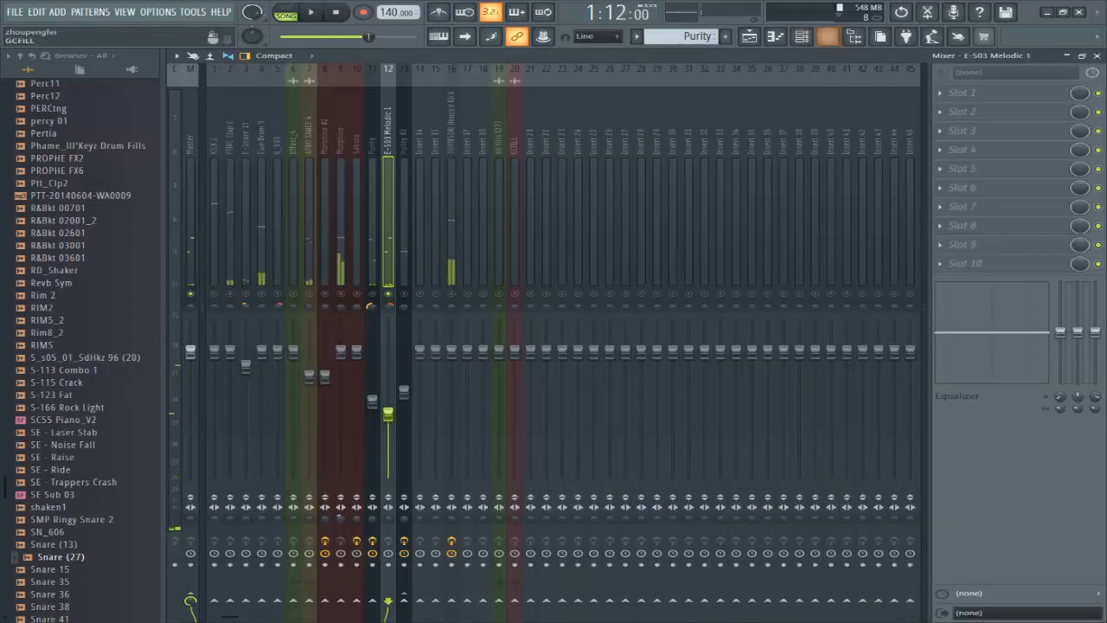
# - Select the Purity #2 mixer track and audition it in solo from bar 43
pyautogui.press('space')
pyautogui.click(404, 190)
pyautogui.press('space')
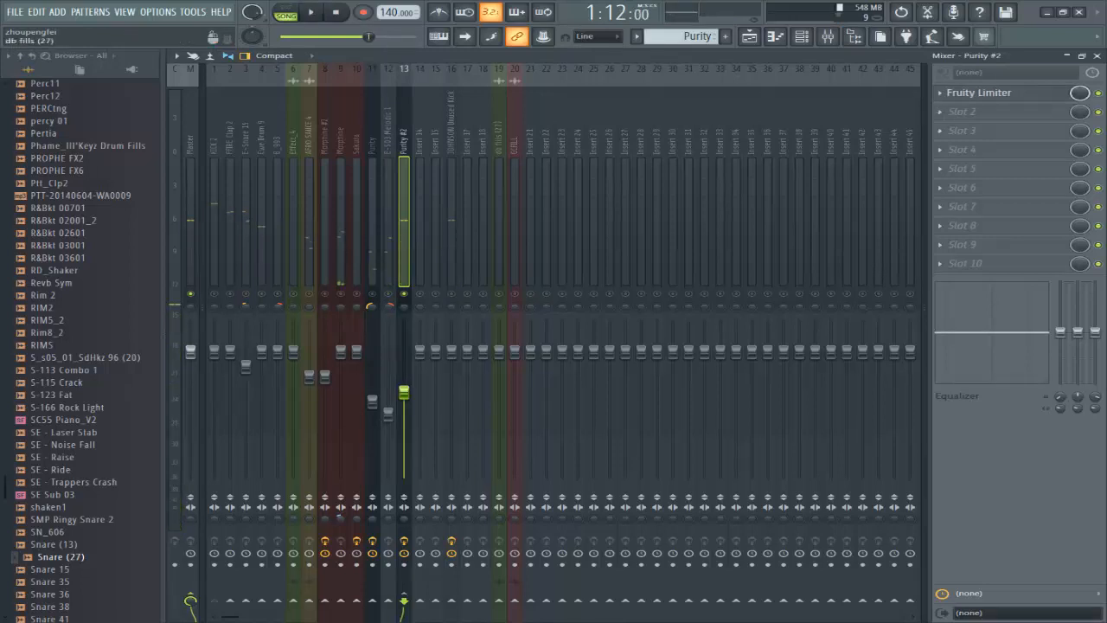
pyautogui.press('space')
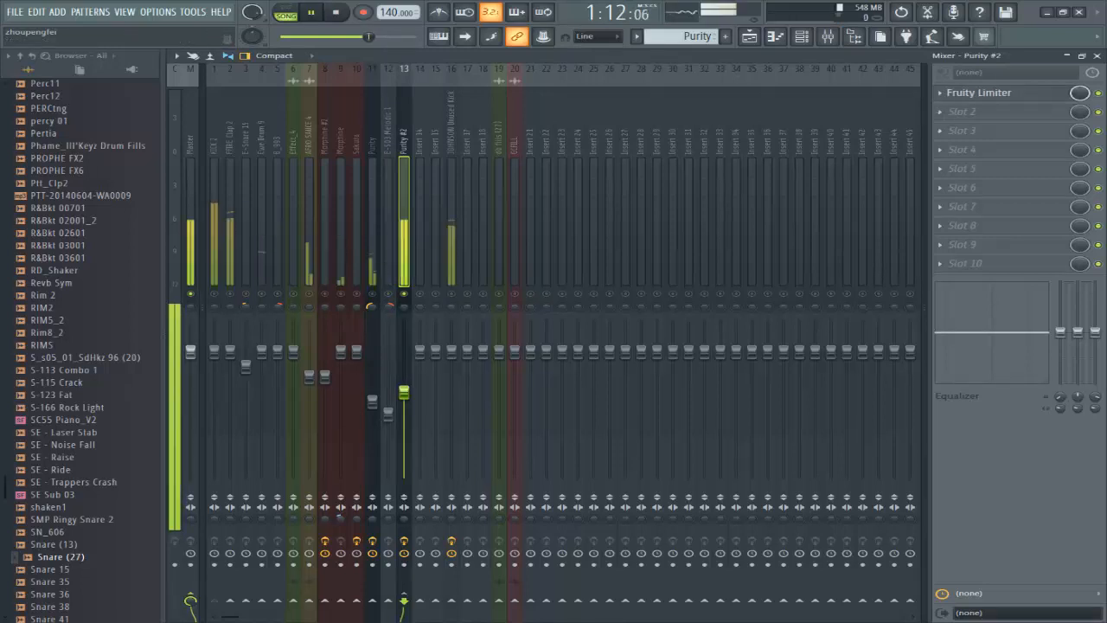
pyautogui.press('space')
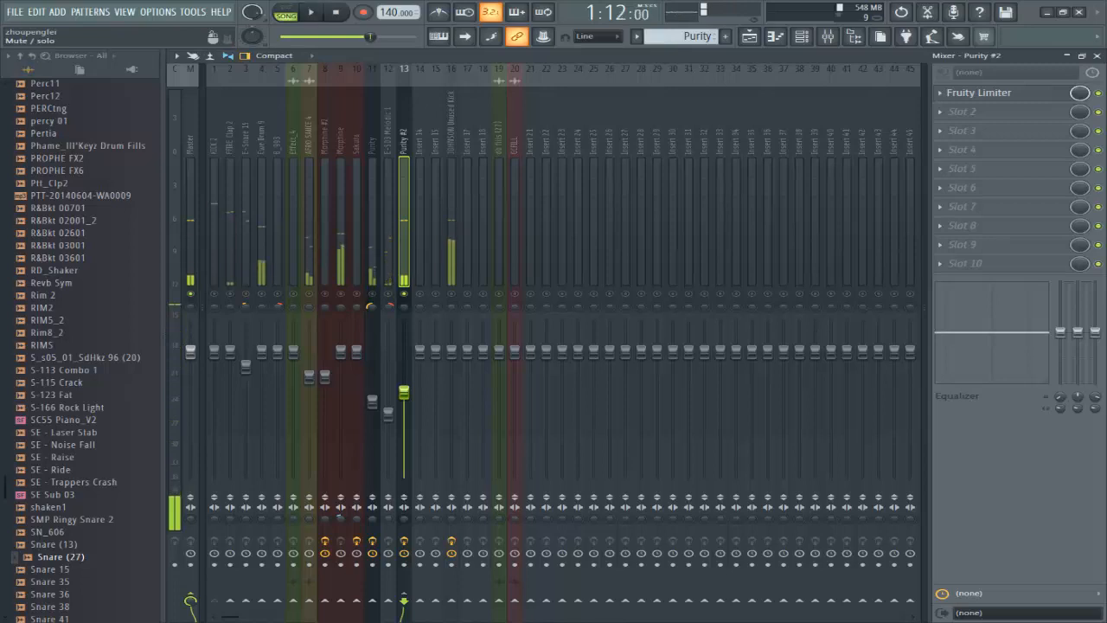
# - Audition the JOHNSON Unused Kick mixer track in solo and review its Fruity parametric EQ 2 and Fruity Reeverb 2 settings
pyautogui.click(451, 220)
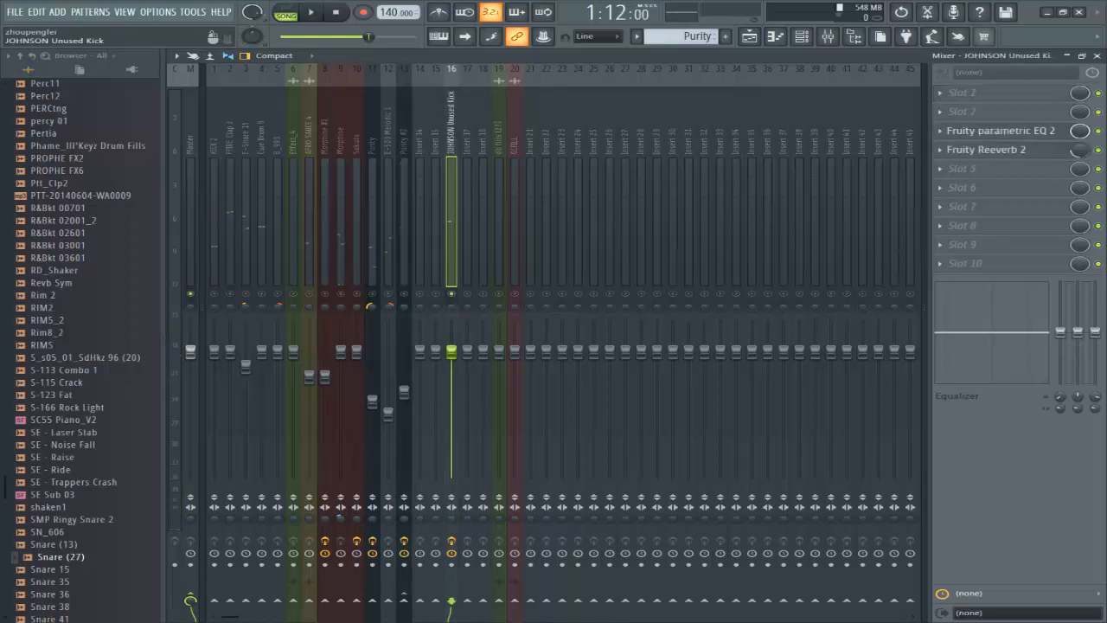
pyautogui.press('space')
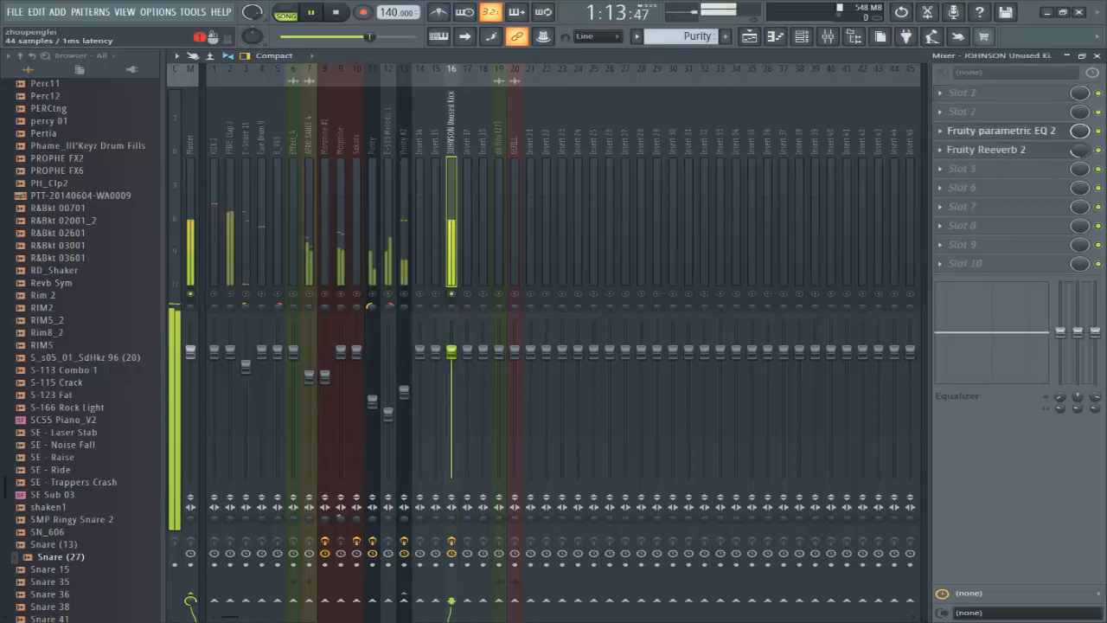
pyautogui.click(1000, 131)
pyautogui.click(1000, 131)
pyautogui.click(987, 150)
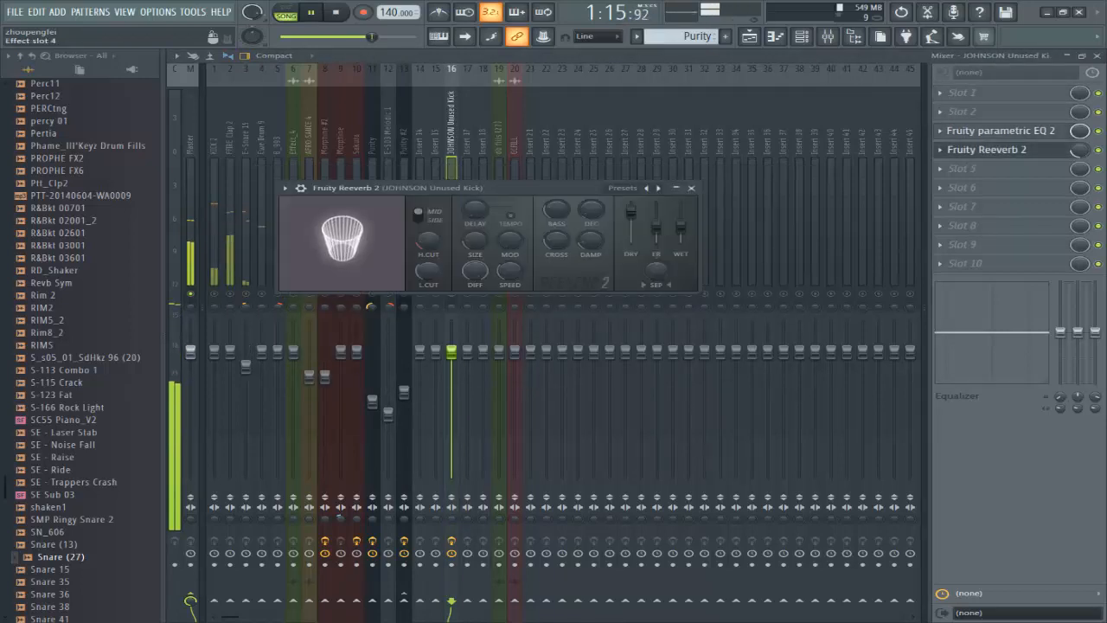
pyautogui.press('space')
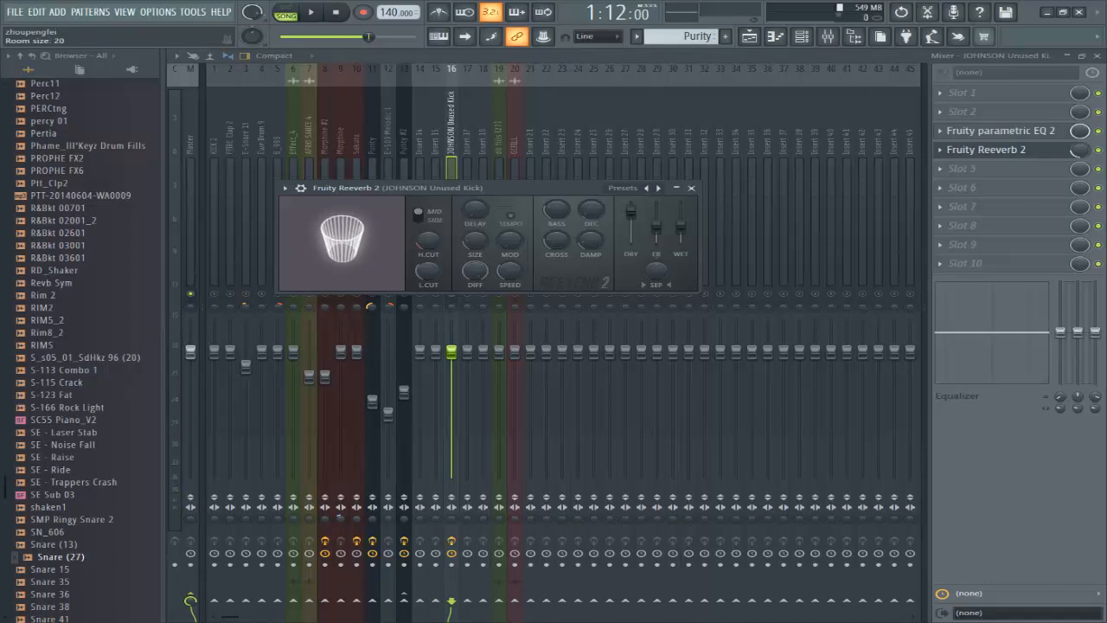
pyautogui.click(691, 187)
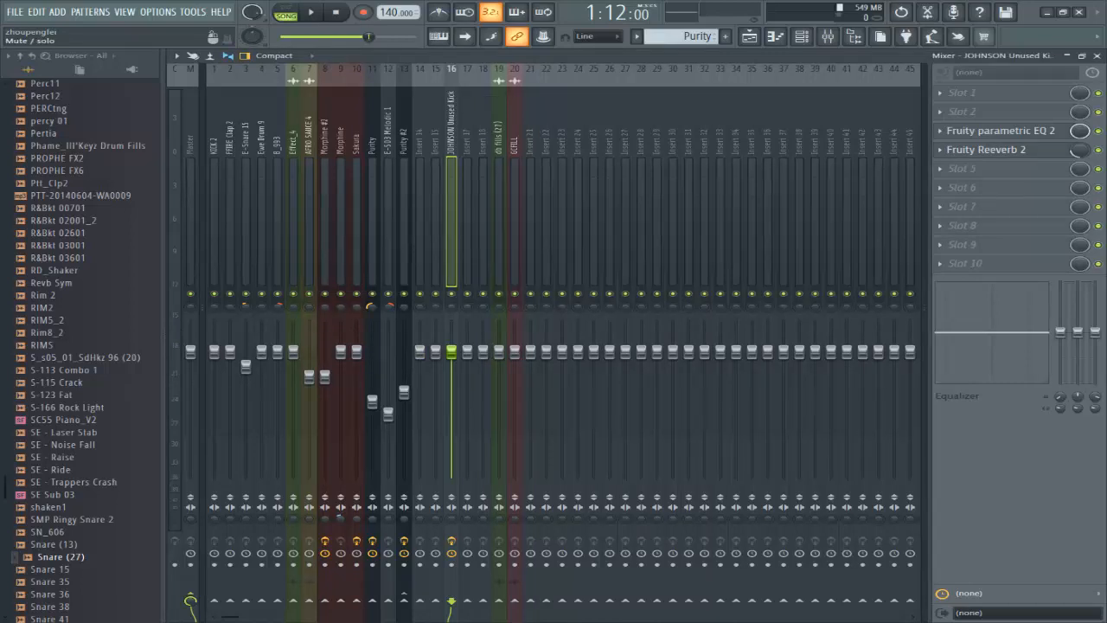
# - Play the full beat with all mixer tracks unsoloed, close the mixer and listen from bar 25 in the playlist
pyautogui.press('space')
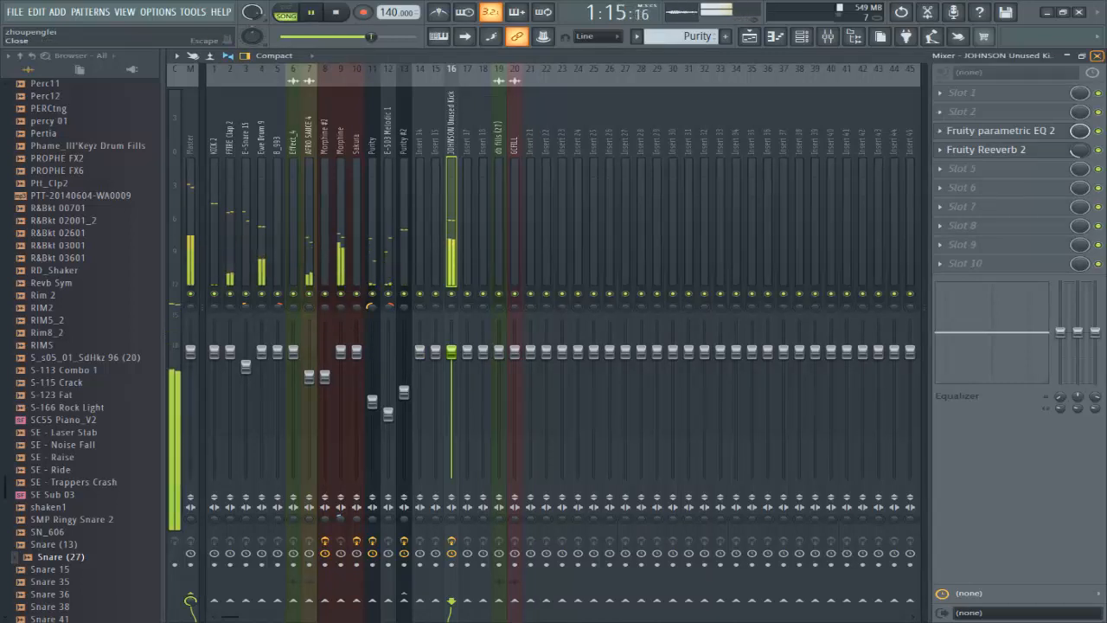
pyautogui.click(1096, 55)
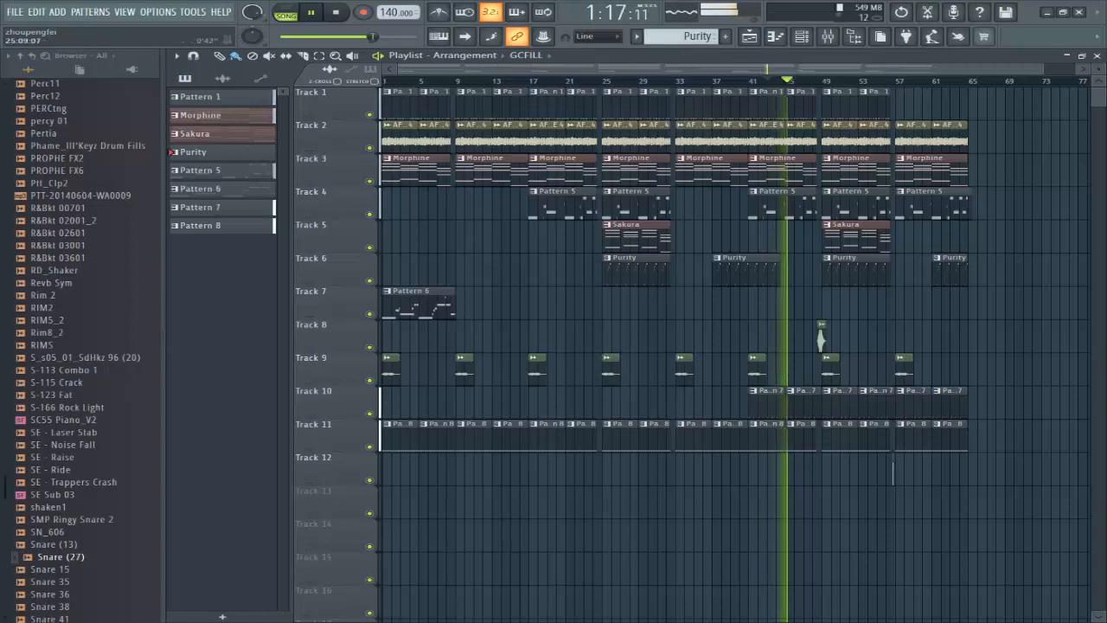
pyautogui.click(601, 80)
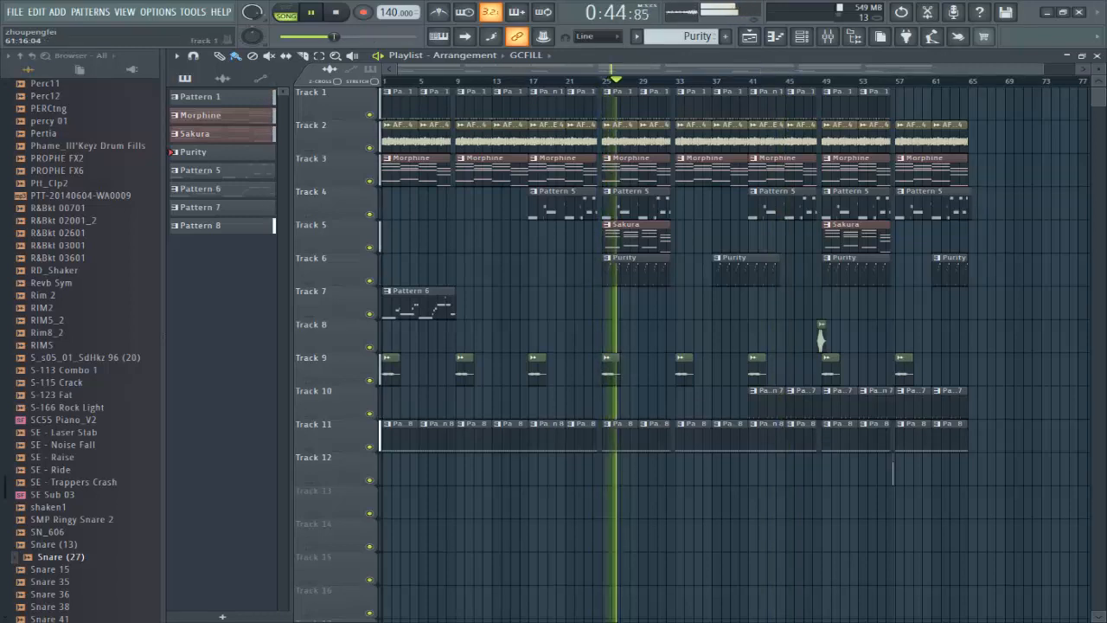
pyautogui.press('space')
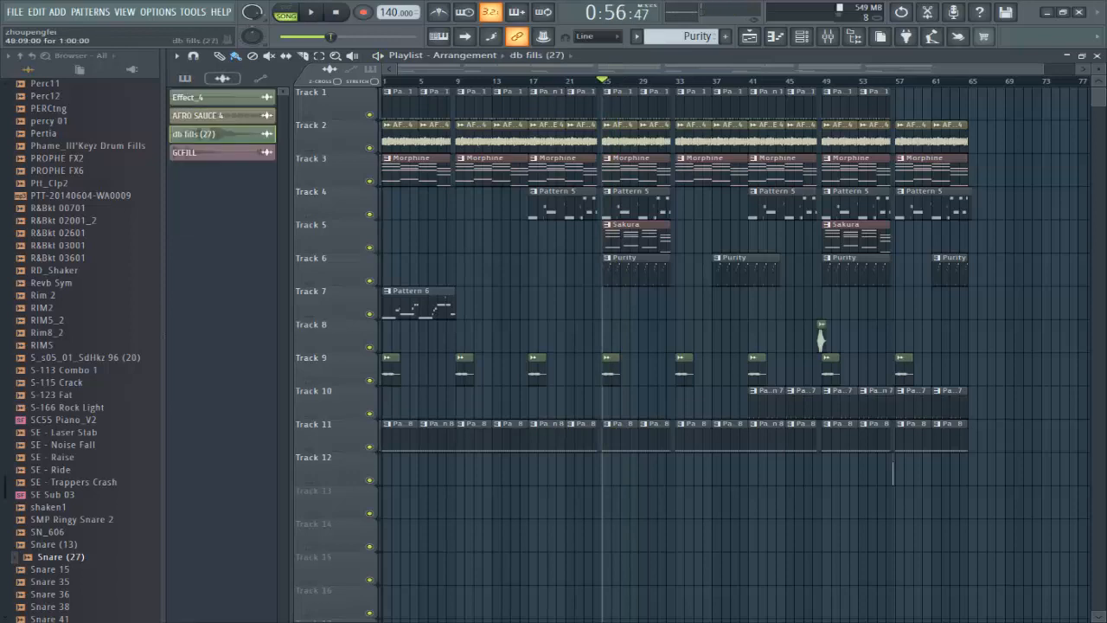
# - Open the db fills (27) audio clip's channel settings, preview its sample and close the window
pyautogui.moveTo(562, 400); pyautogui.dragTo(587, 229)
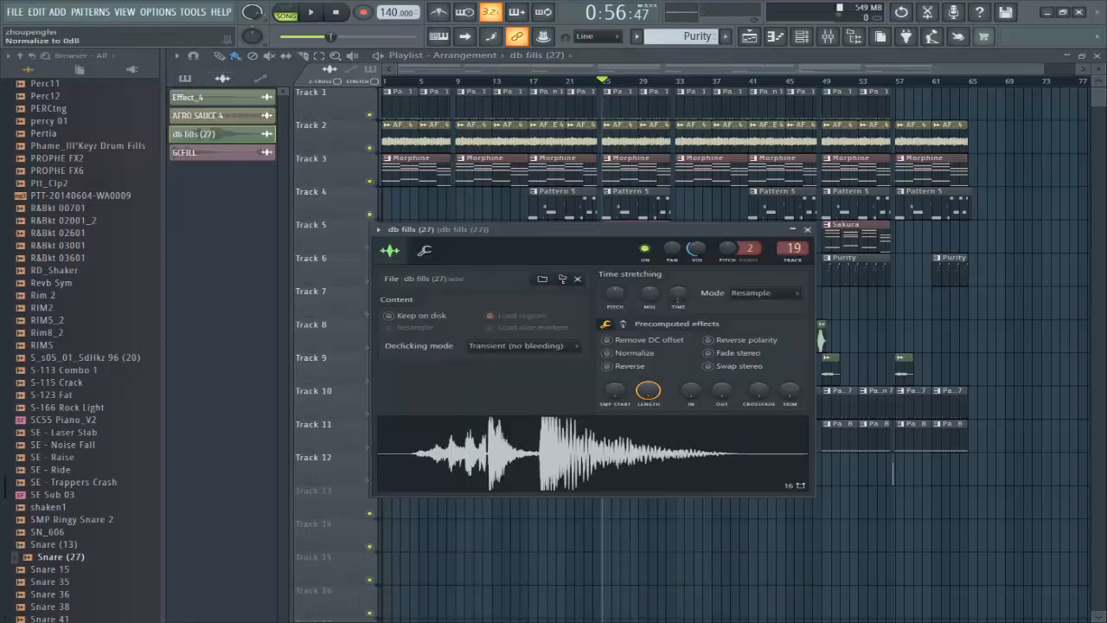
pyautogui.click(605, 451)
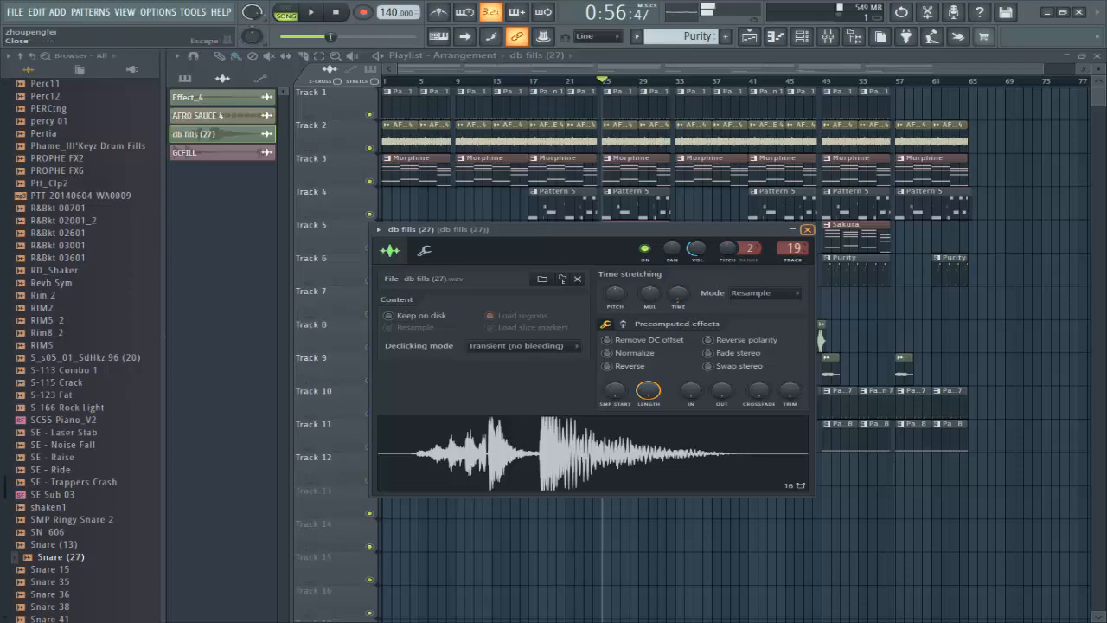
pyautogui.click(806, 230)
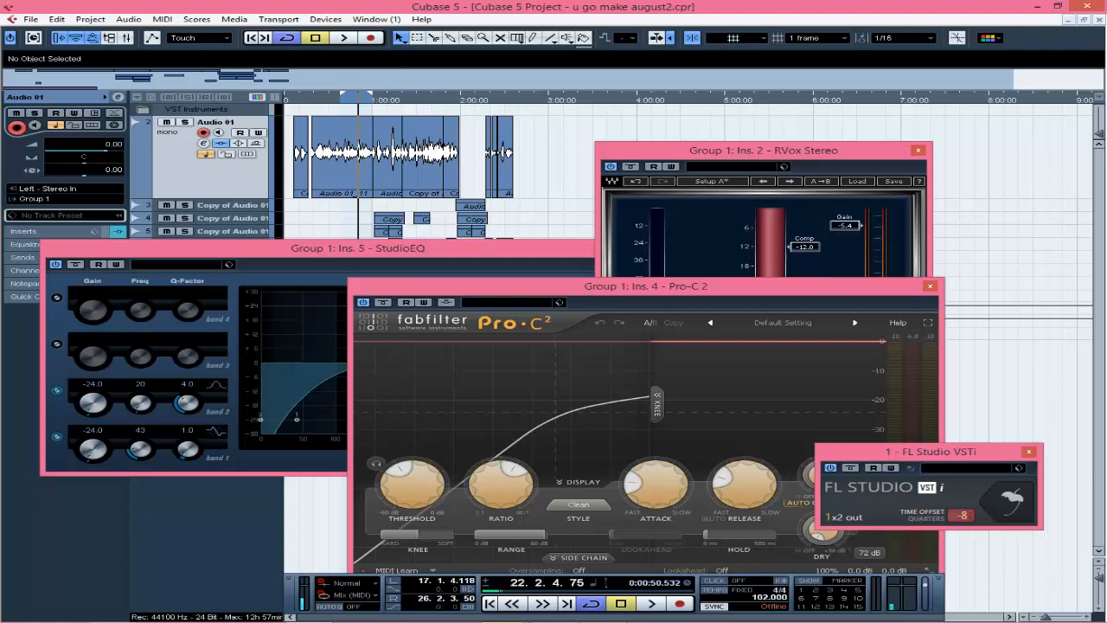
# - In the Cubase project, return the playhead to the left locator and close the StudioEQ, RVox Stereo and Pro-C 2 windows
pyautogui.press('KP_1')
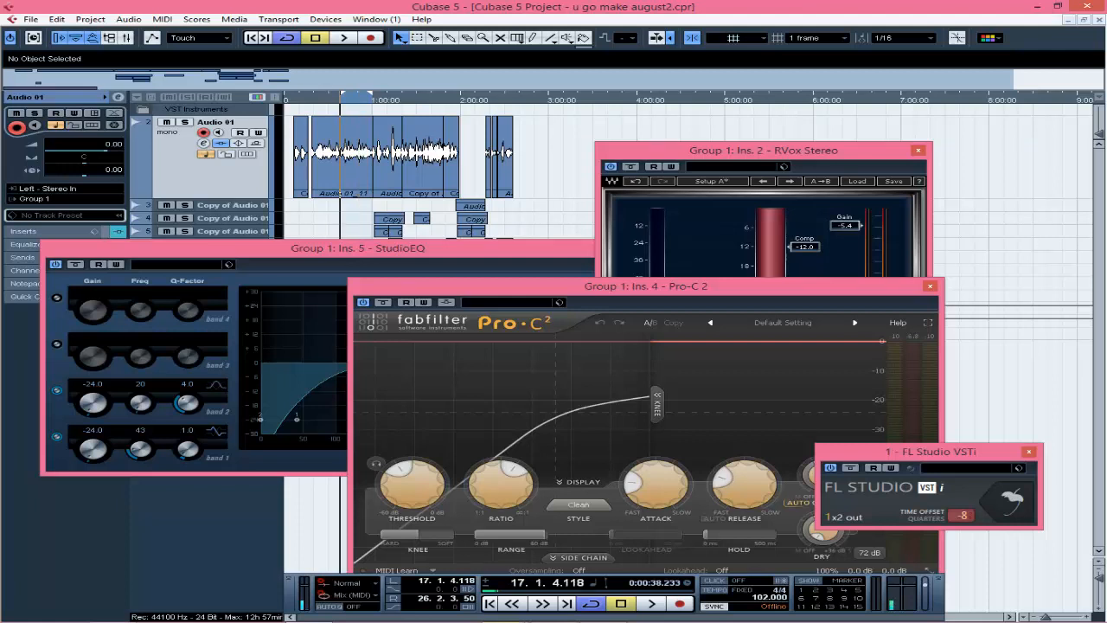
pyautogui.click(357, 248)
pyautogui.click(661, 248)
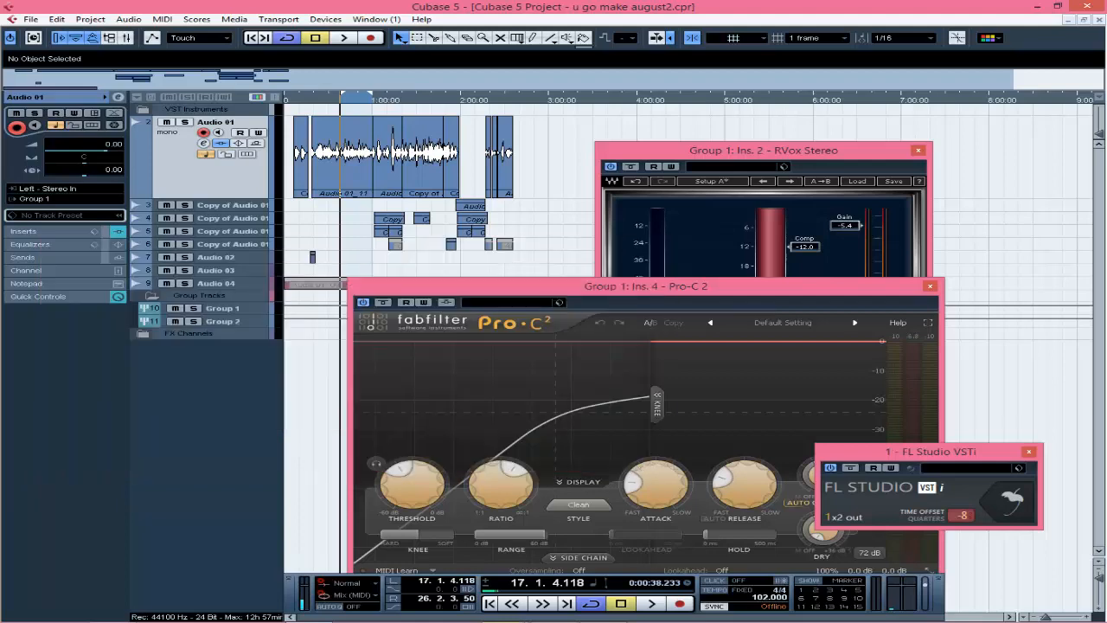
pyautogui.click(917, 150)
pyautogui.click(930, 286)
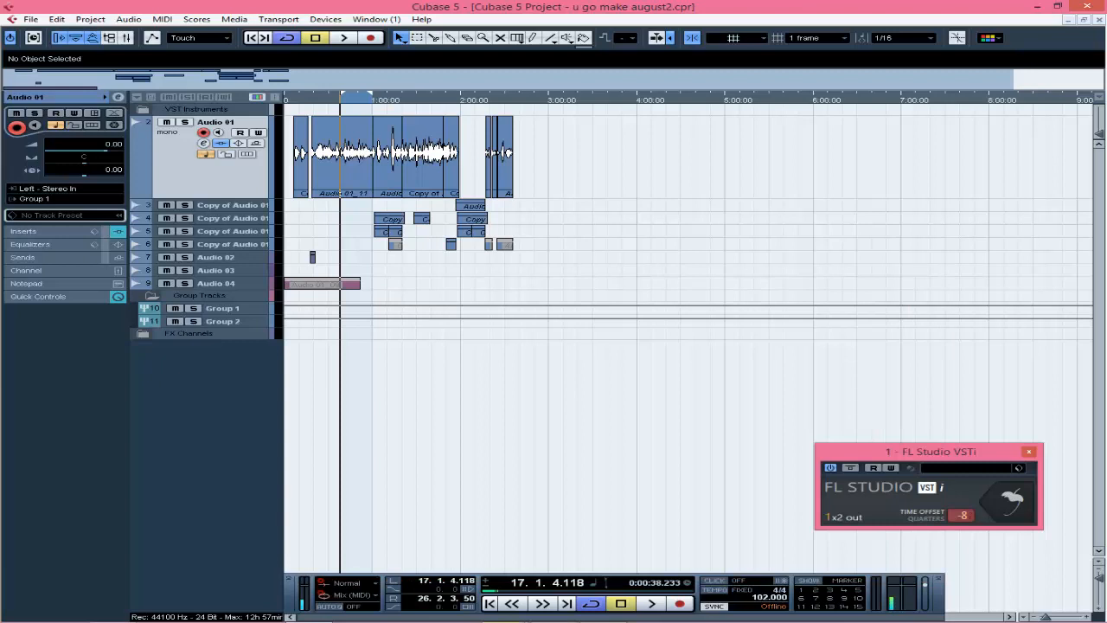
# - Play a short part of the whole project from the left locator, with the timeline enlarged
pyautogui.press('h')
pyautogui.press('h')
pyautogui.press('h')
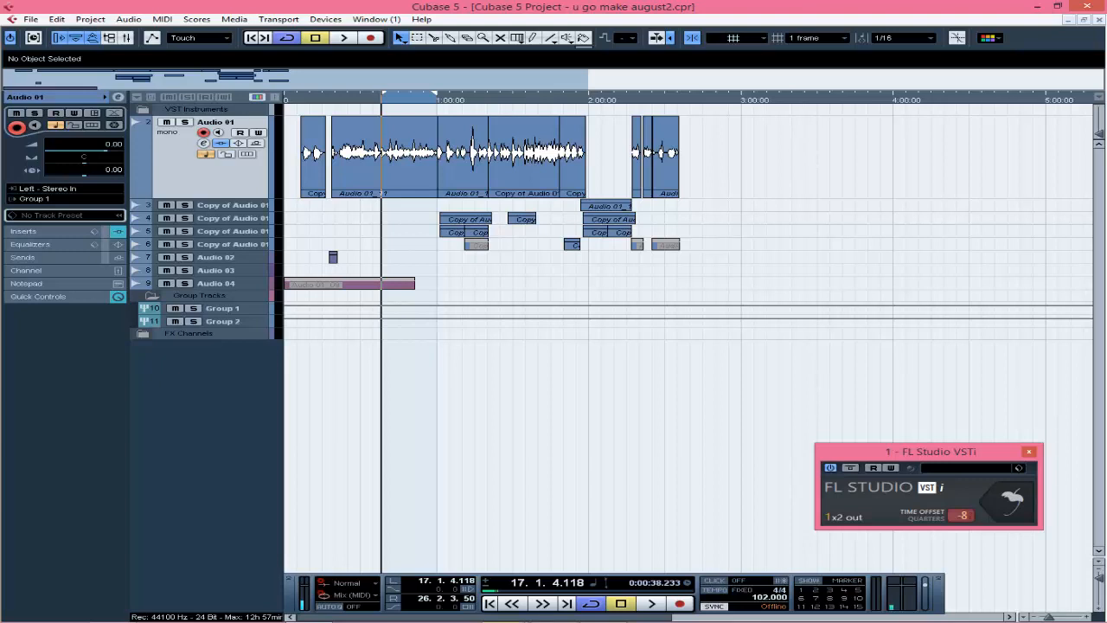
pyautogui.press('space')
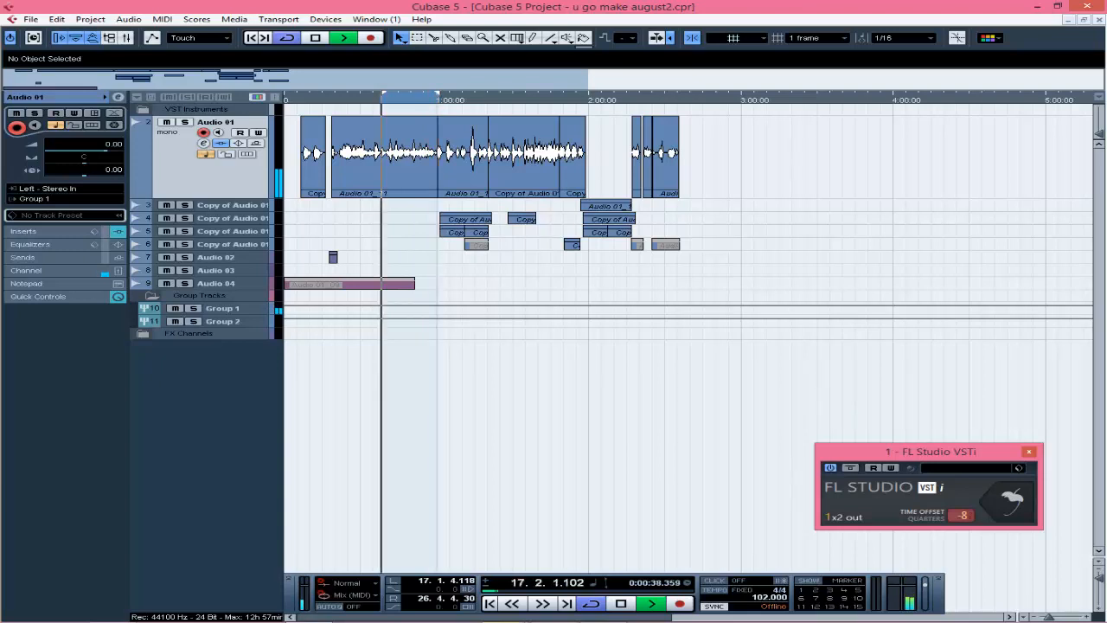
pyautogui.press('space')
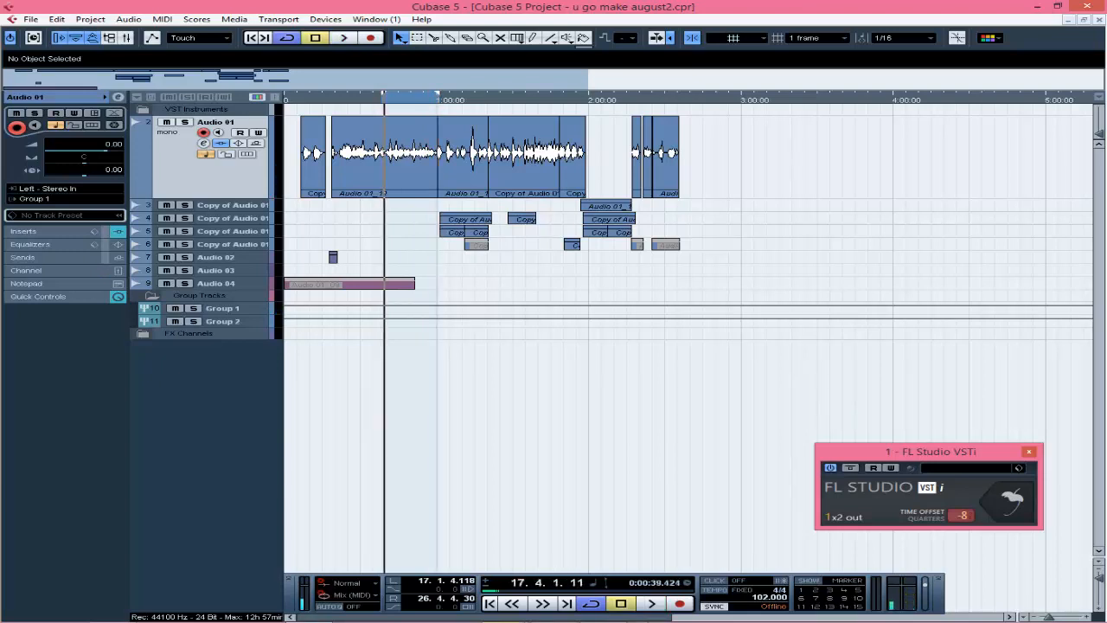
# - Solo the Audio 01 vocal track and play it on its own
pyautogui.press('s')
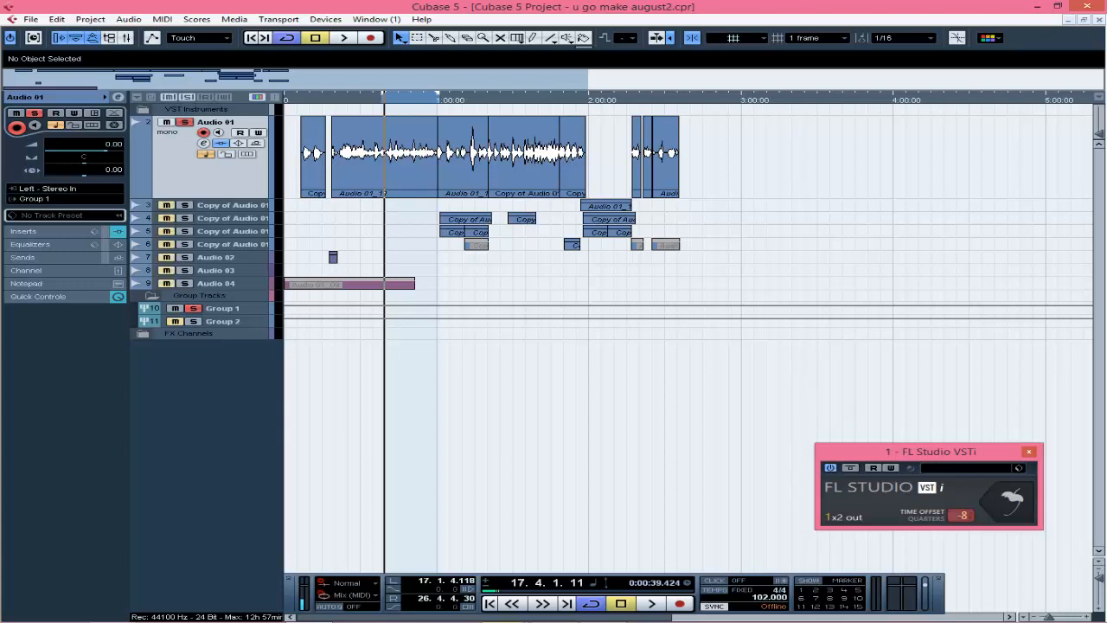
pyautogui.press('space')
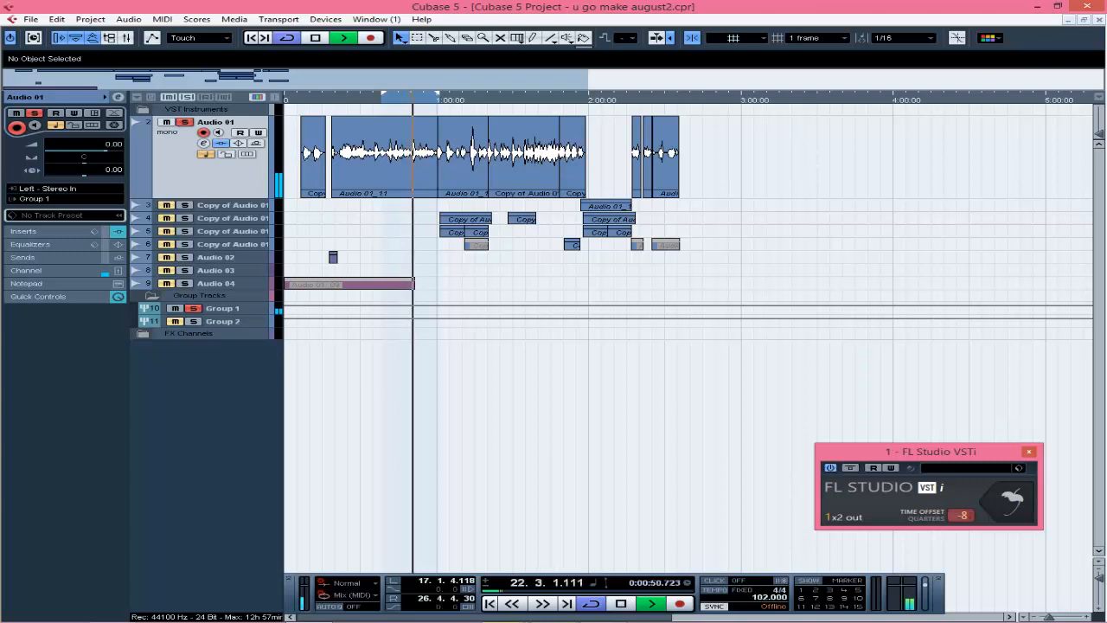
pyautogui.press('space')
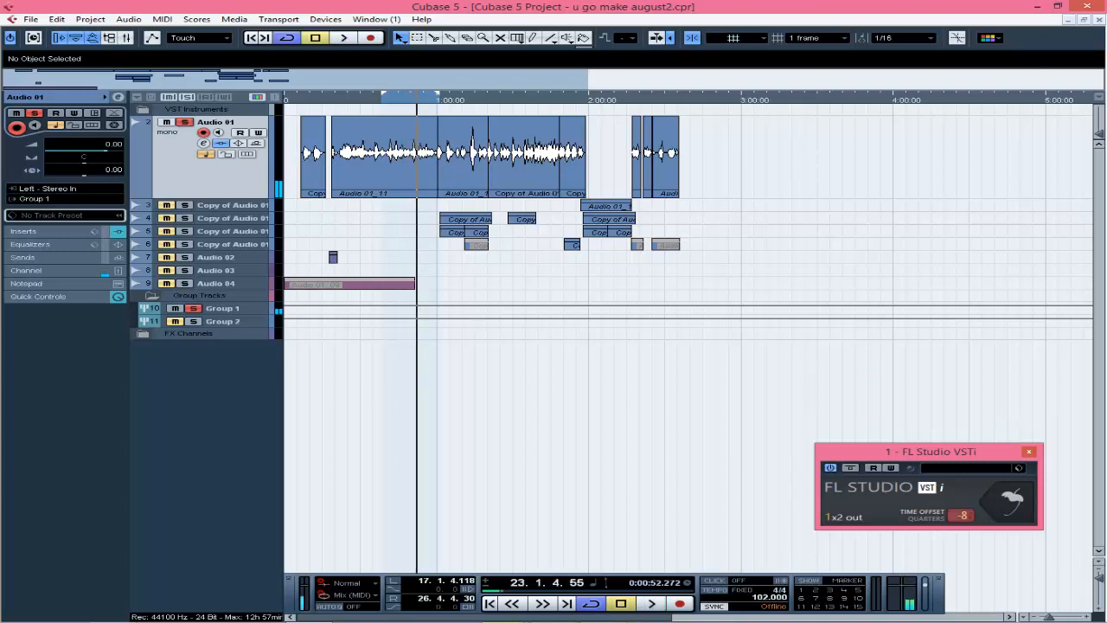
# - Show the insert effects of Audio 01 and review the Auto-Tune 8.1 and C1 gate Mono settings
pyautogui.click(24, 232)
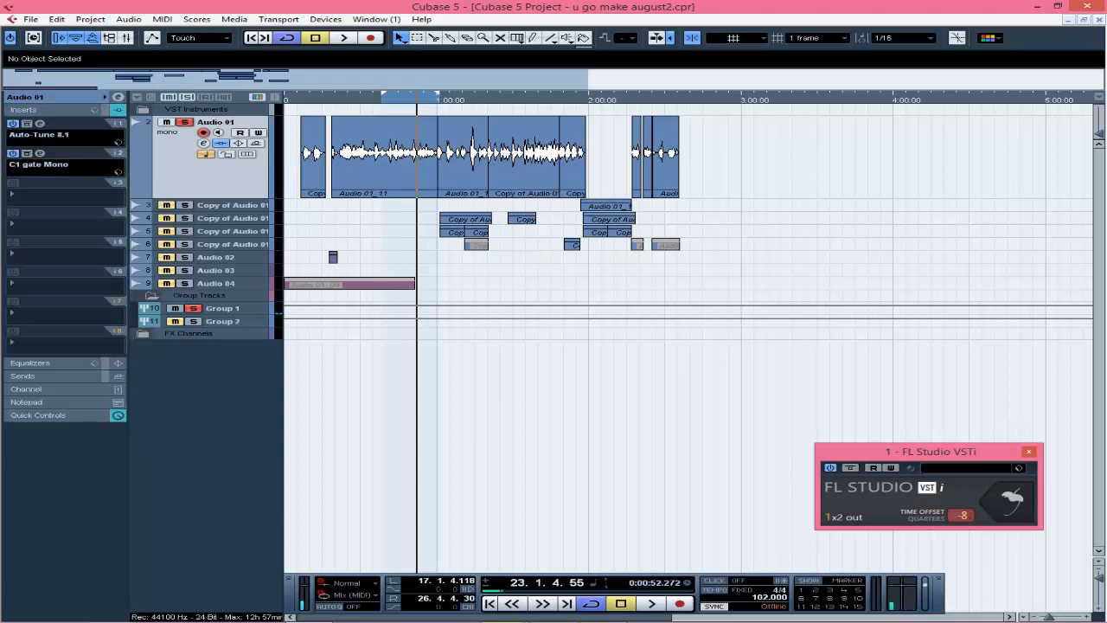
pyautogui.click(40, 123)
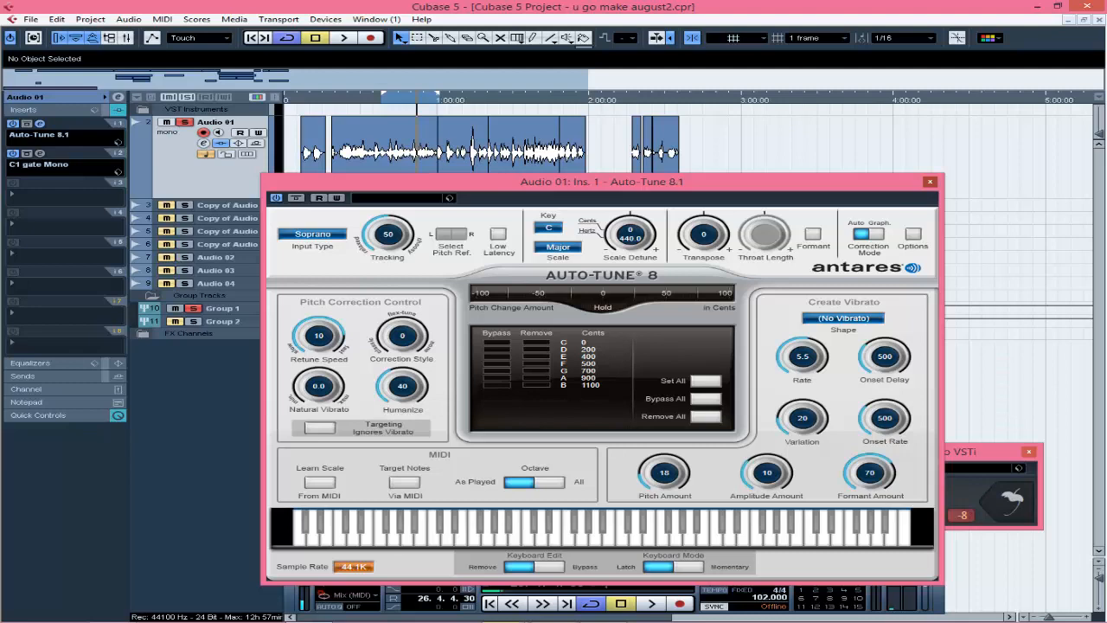
pyautogui.click(930, 181)
pyautogui.click(40, 153)
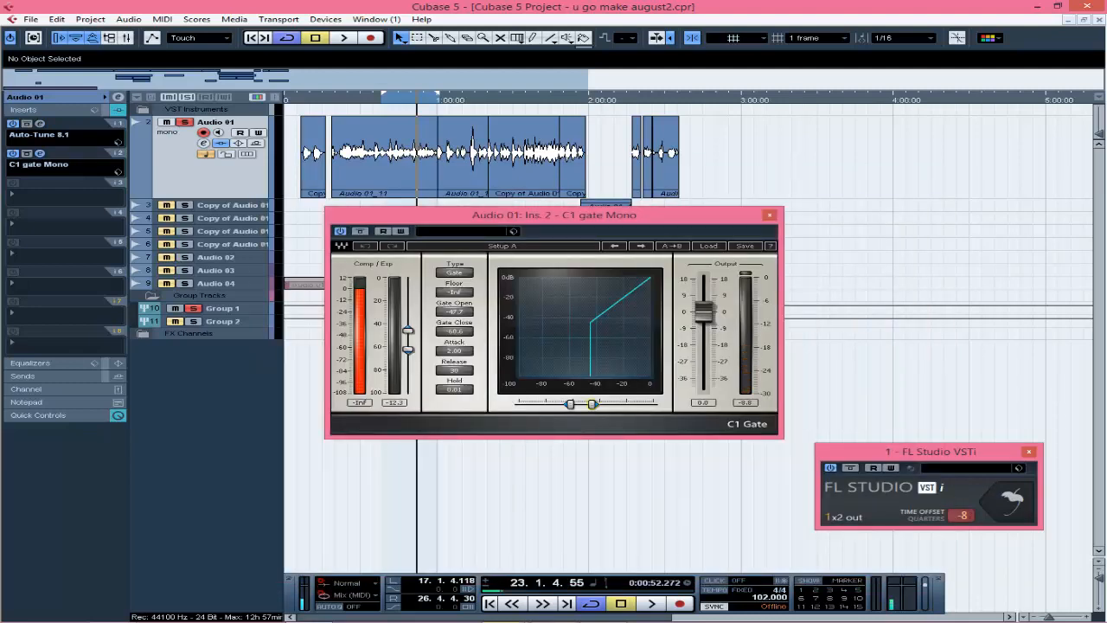
pyautogui.moveTo(569, 404); pyautogui.dragTo(569, 404)
pyautogui.click(769, 215)
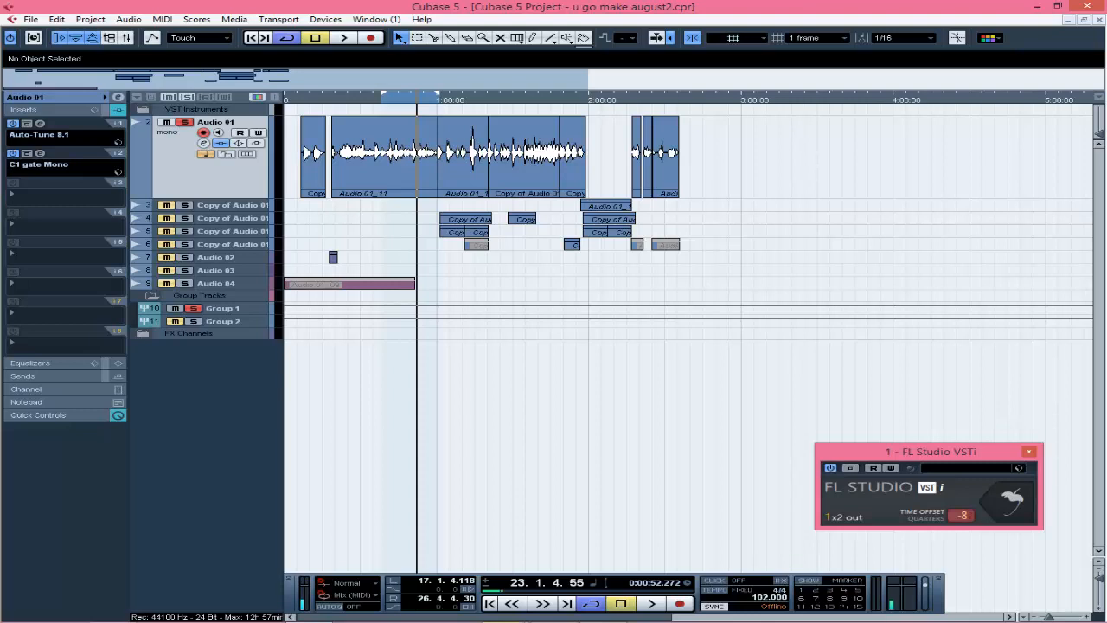
# - Compare the insert chains of Audio 01 and Group 1, and open Group 1's Pro-Q 3 equalizer to examine its curve
pyautogui.click(223, 309)
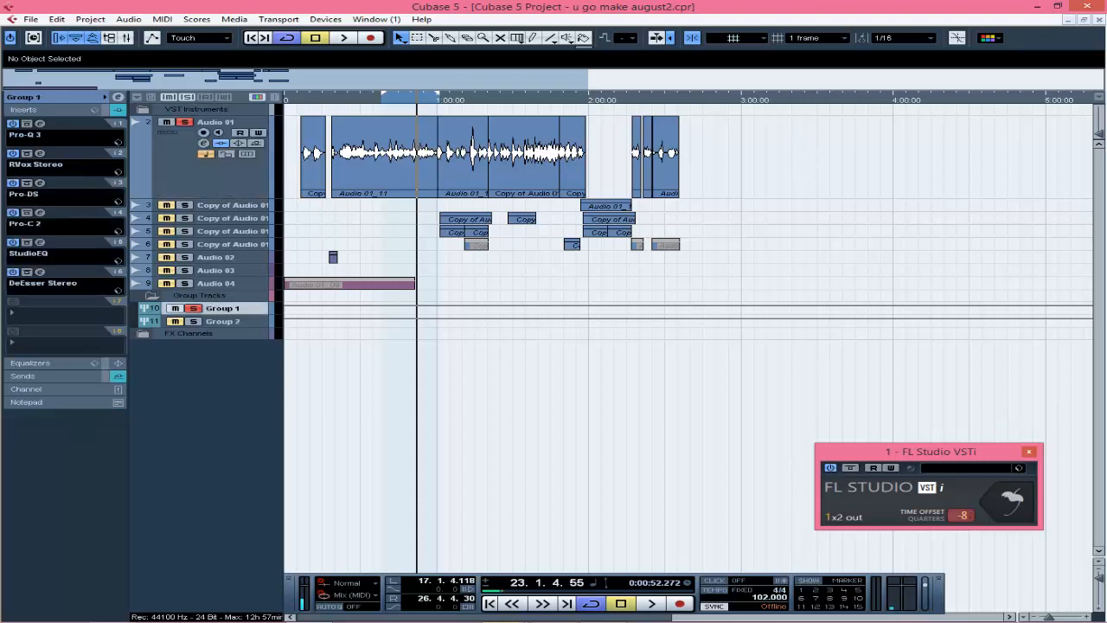
pyautogui.click(214, 171)
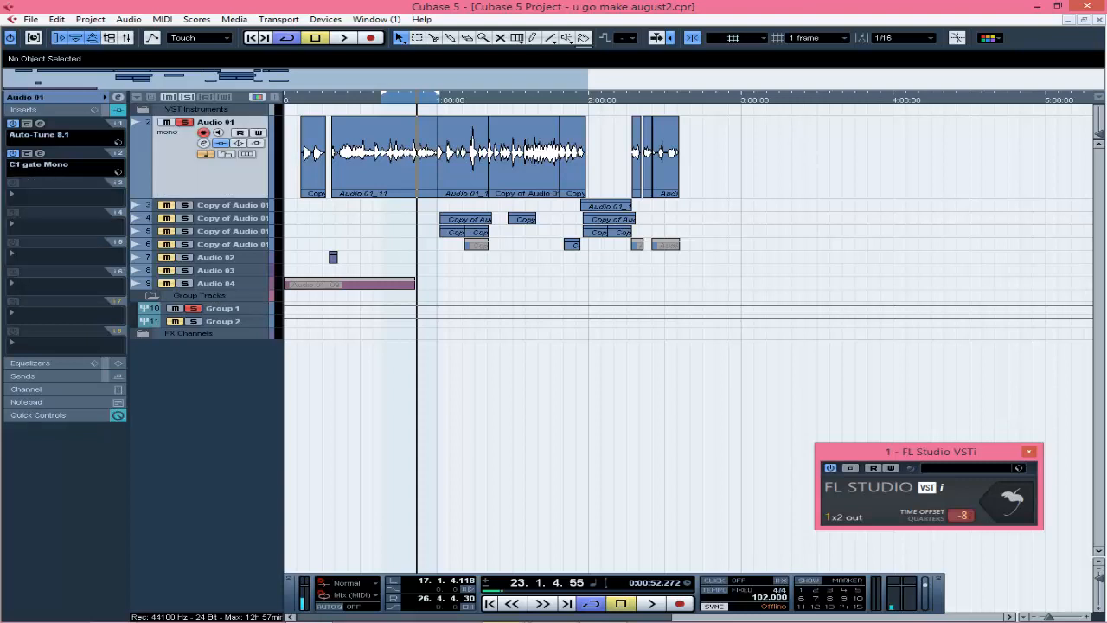
pyautogui.click(225, 308)
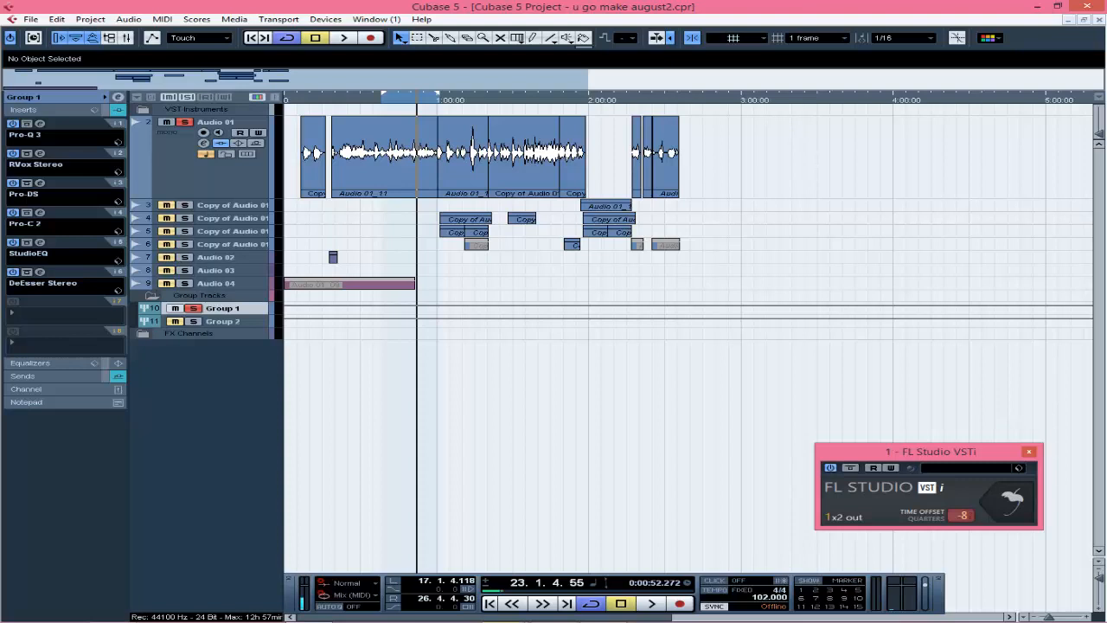
pyautogui.click(40, 123)
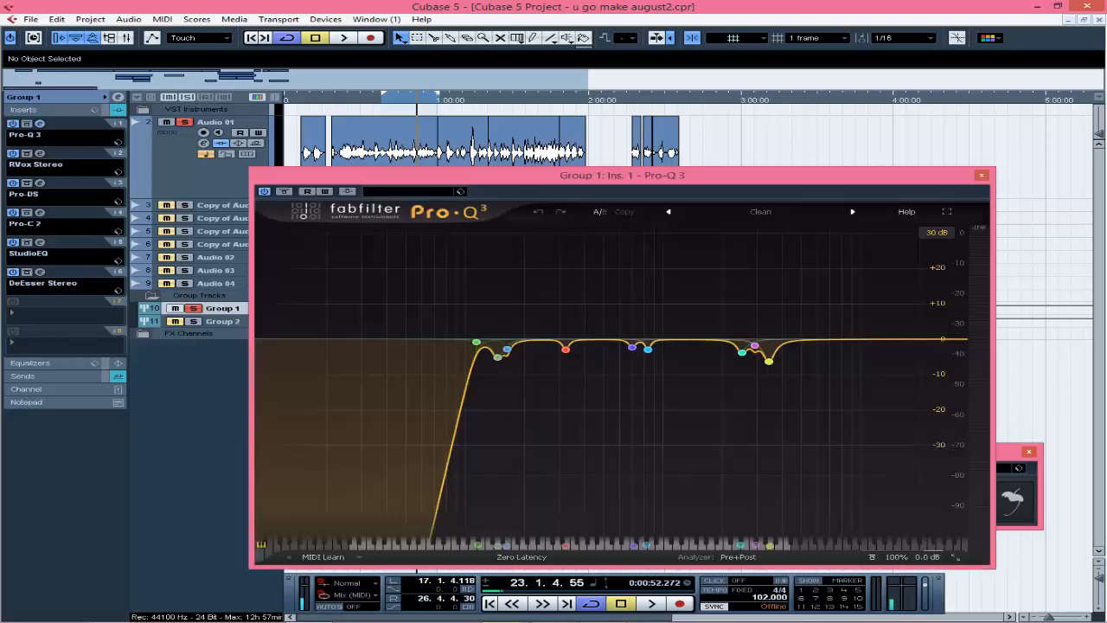
pyautogui.moveTo(566, 348)
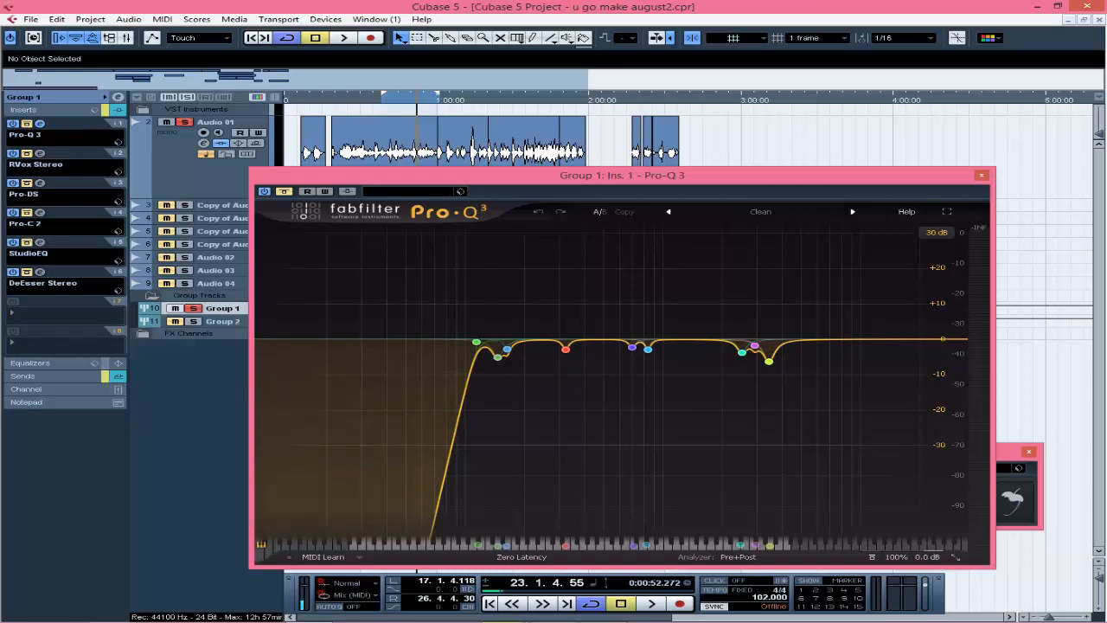
# - Play the soloed vocal from the left locator with all Group 1 inserts and sends bypassed
pyautogui.click(197, 177)
pyautogui.click(223, 309)
pyautogui.press('KP_1')
pyautogui.press('space')
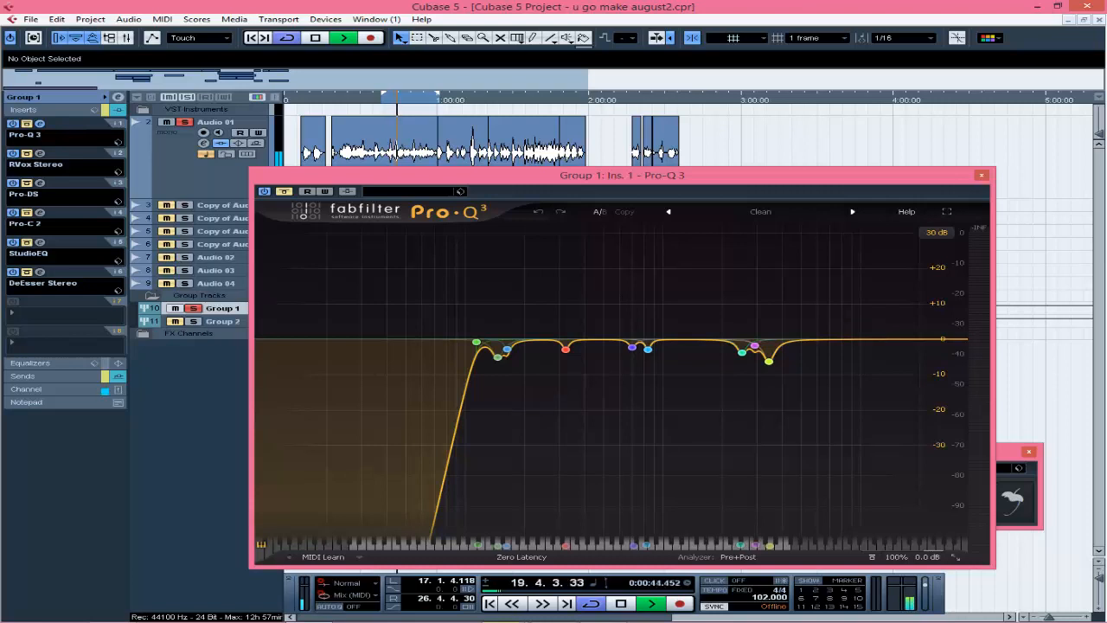
pyautogui.press('space')
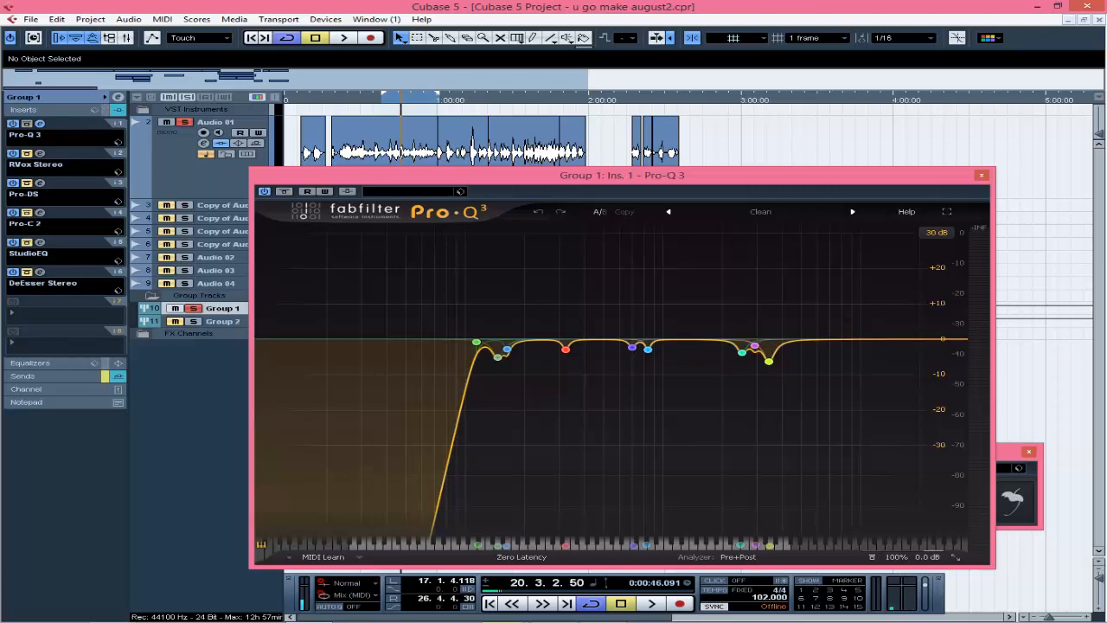
# - Compare the soloed vocal with Group 1's Pro-Q 3 active and inactive, leaving the equalizer active and its editor closed
pyautogui.press('space')
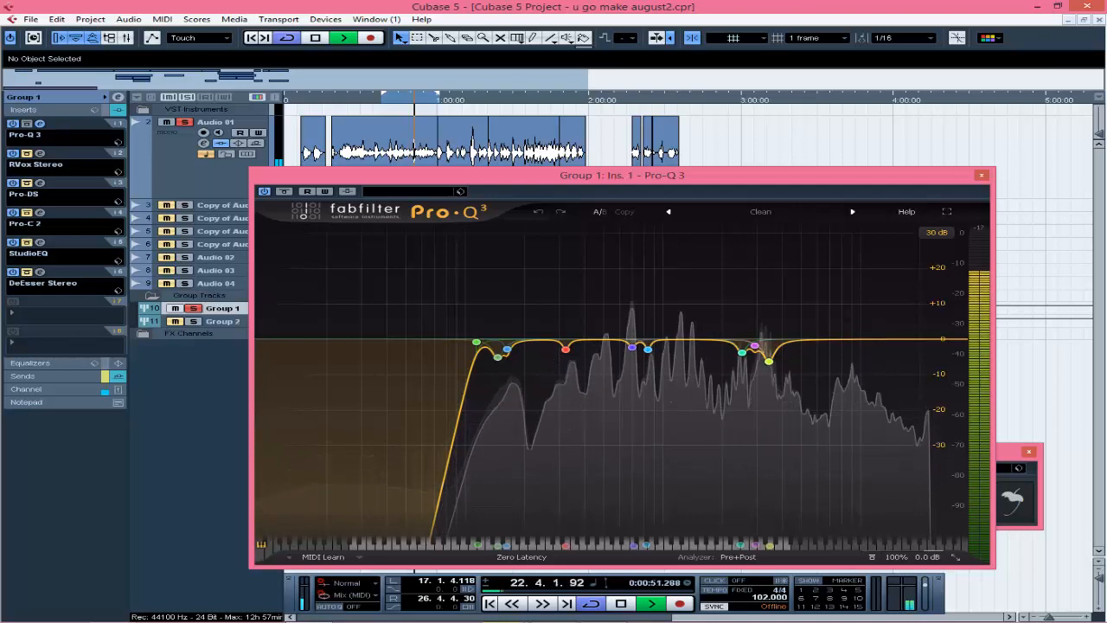
pyautogui.press('space')
pyautogui.moveTo(476, 343)
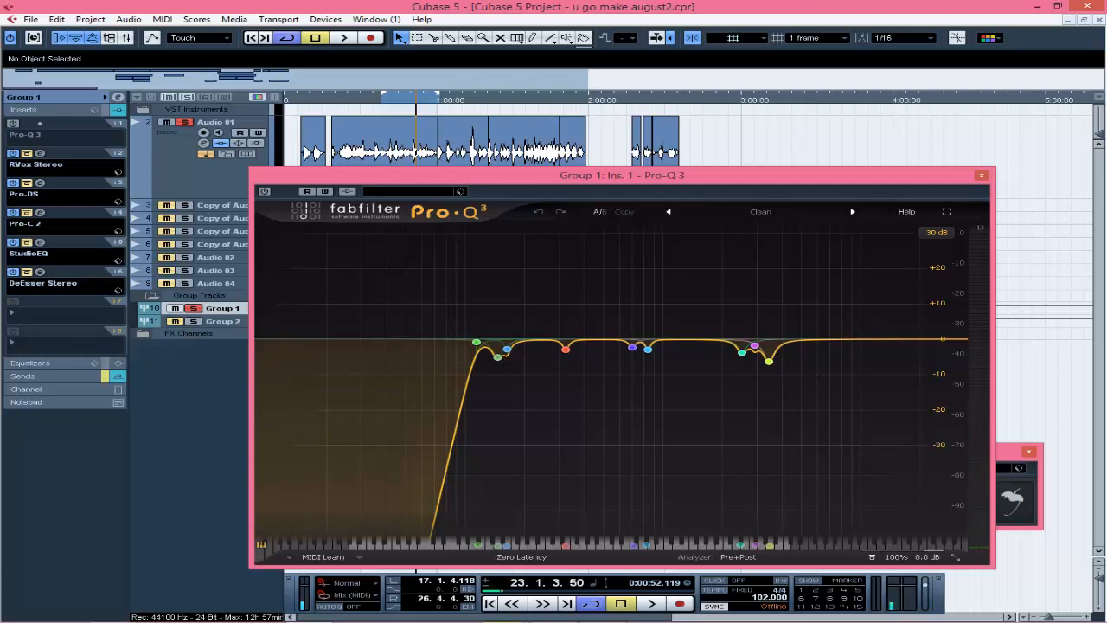
pyautogui.press('space')
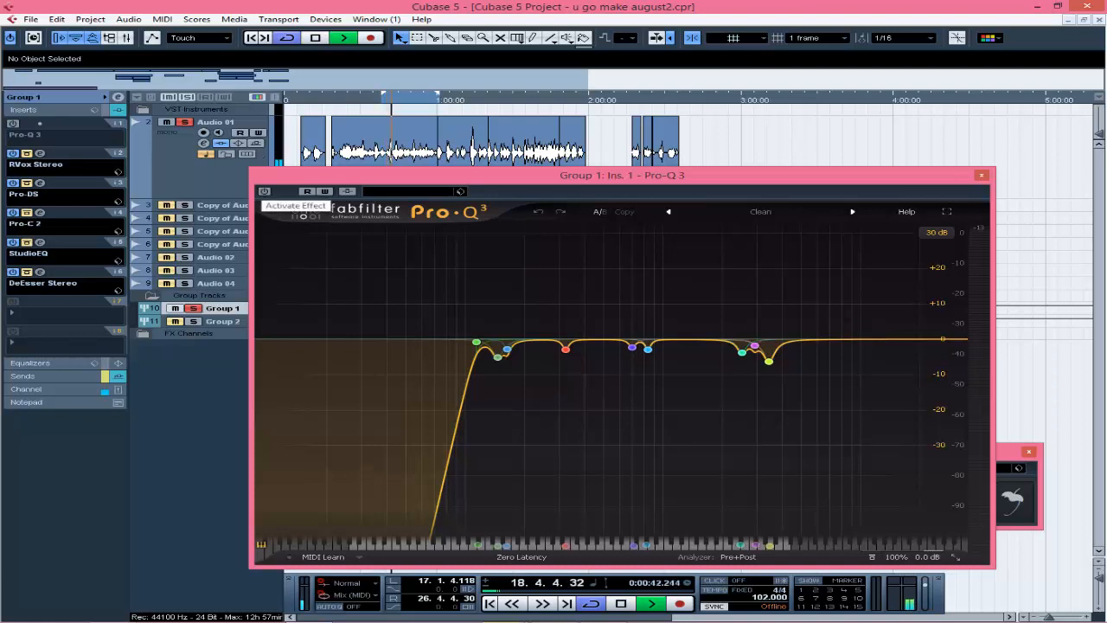
pyautogui.press('space')
pyautogui.click(265, 192)
pyautogui.press('space')
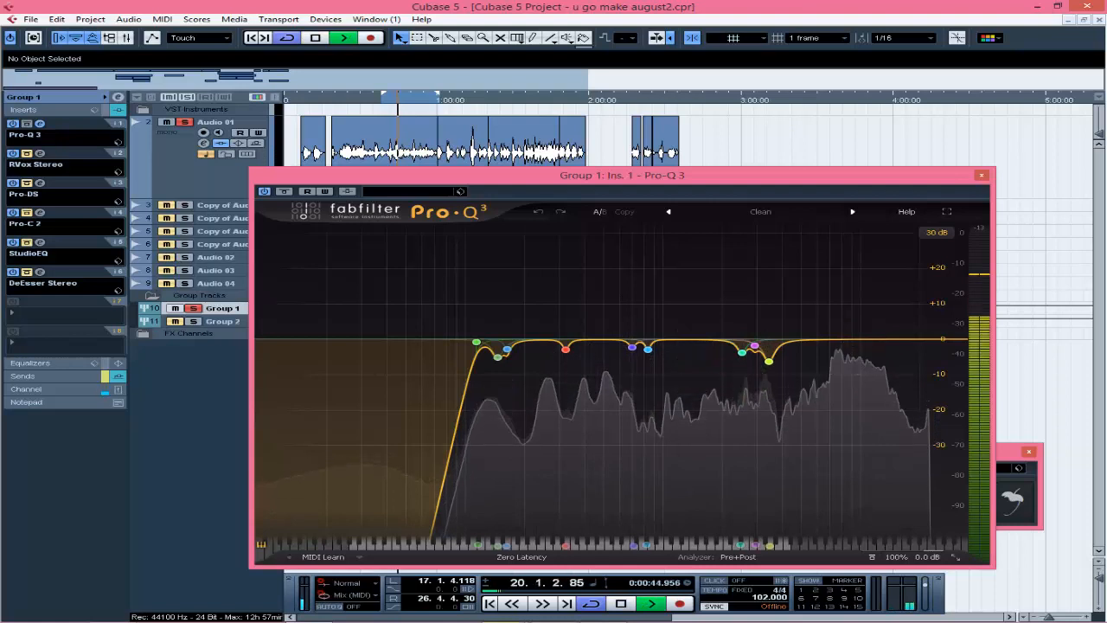
pyautogui.press('space')
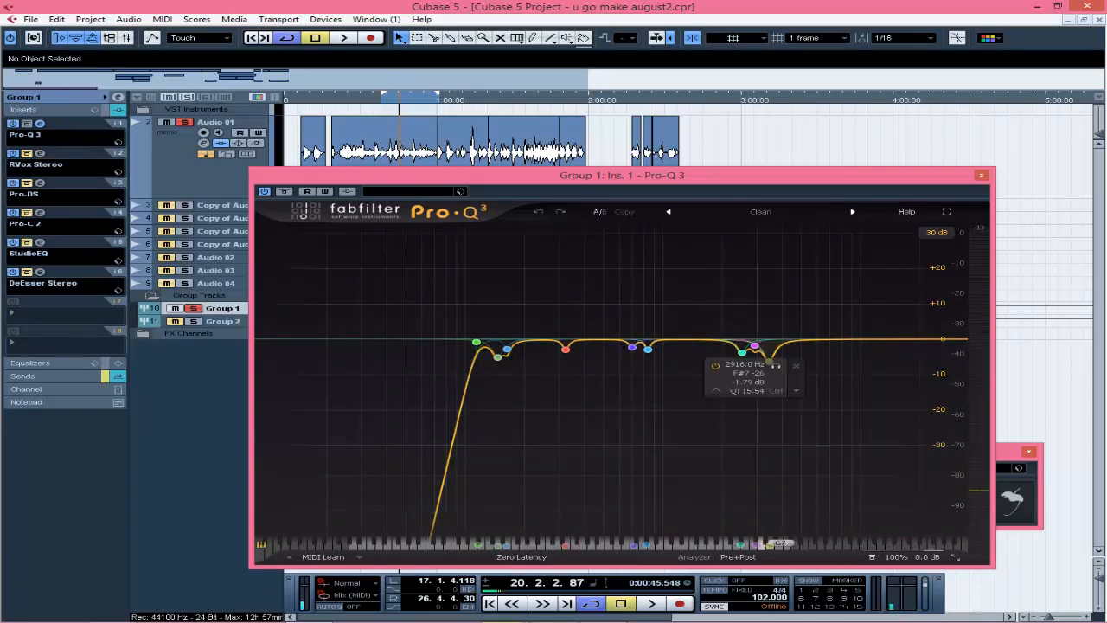
pyautogui.click(981, 176)
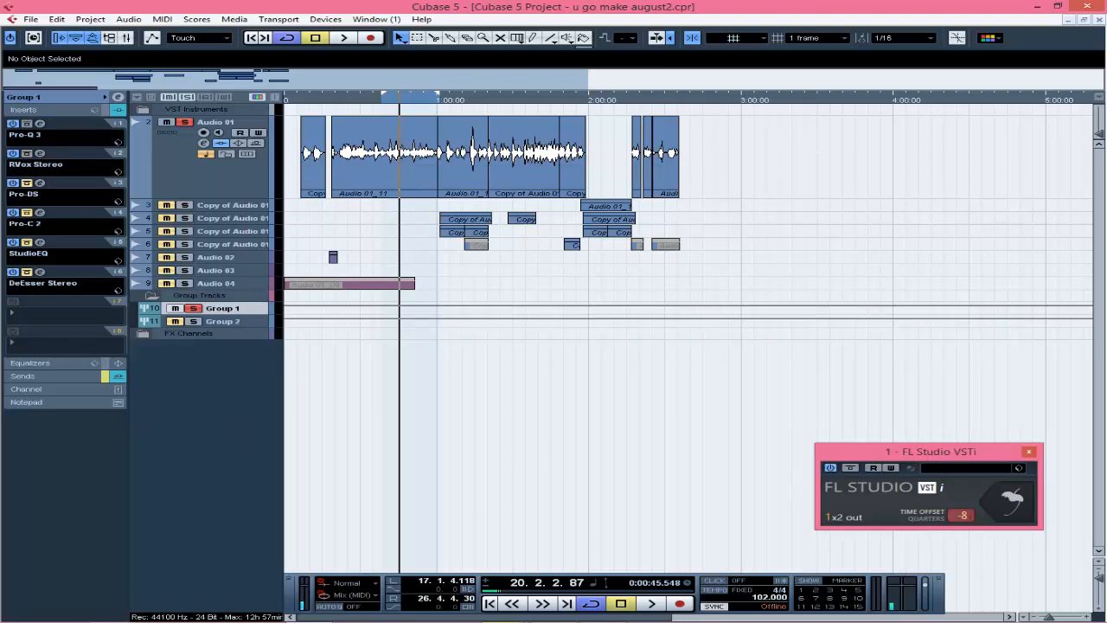
# - Open Group 1's RVox Stereo compressor, compare the playing vocal with it active and inactive, and close its editor
pyautogui.click(40, 153)
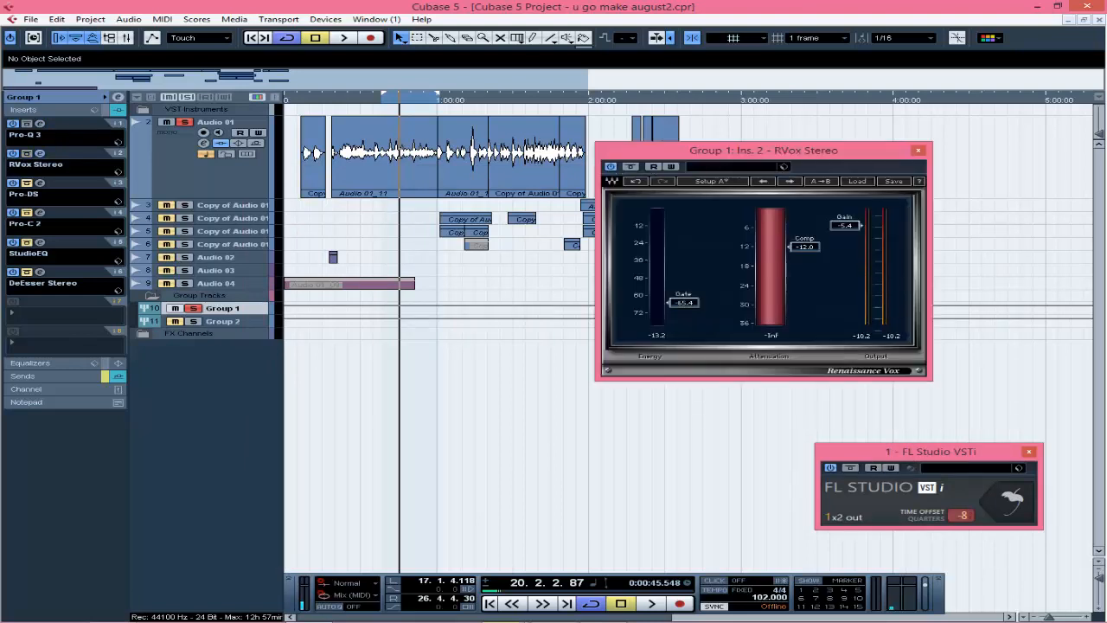
pyautogui.moveTo(763, 150); pyautogui.dragTo(733, 158)
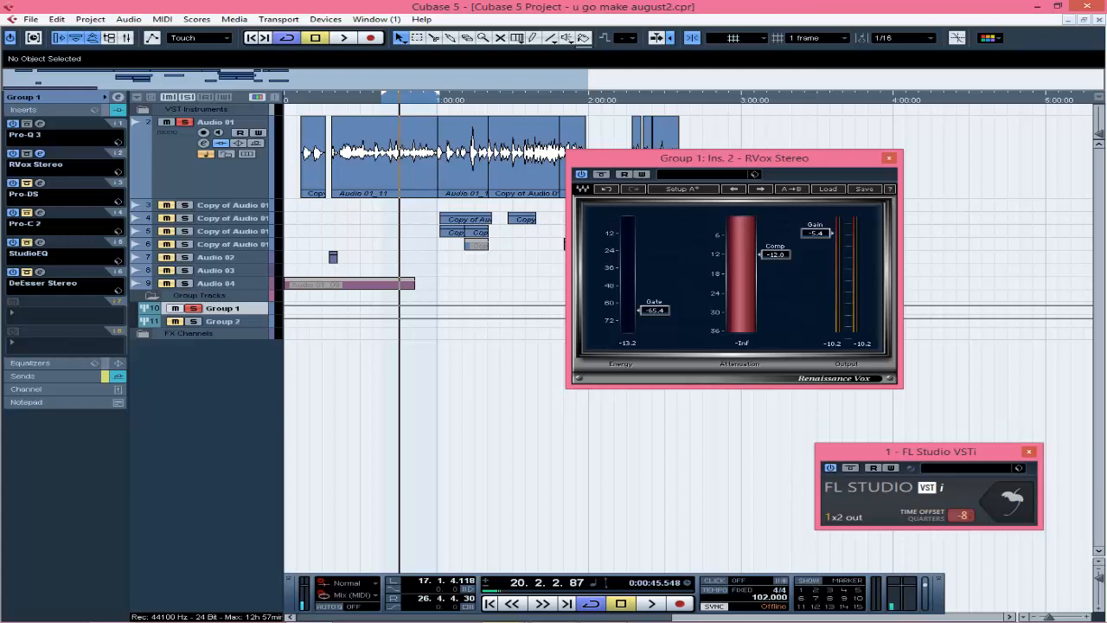
pyautogui.press('space')
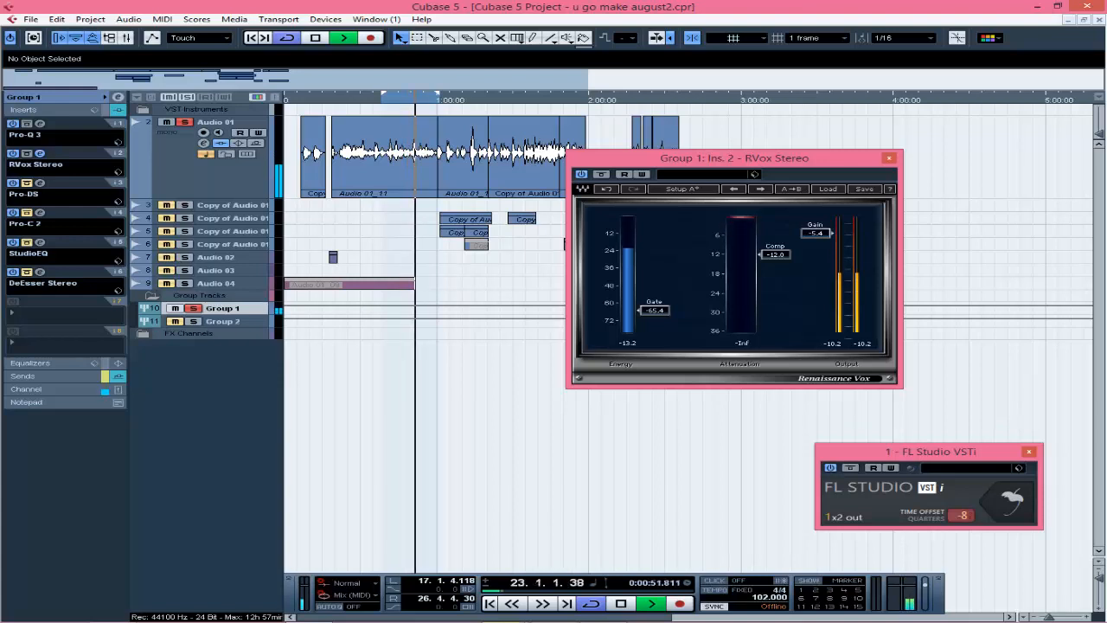
pyautogui.click(581, 175)
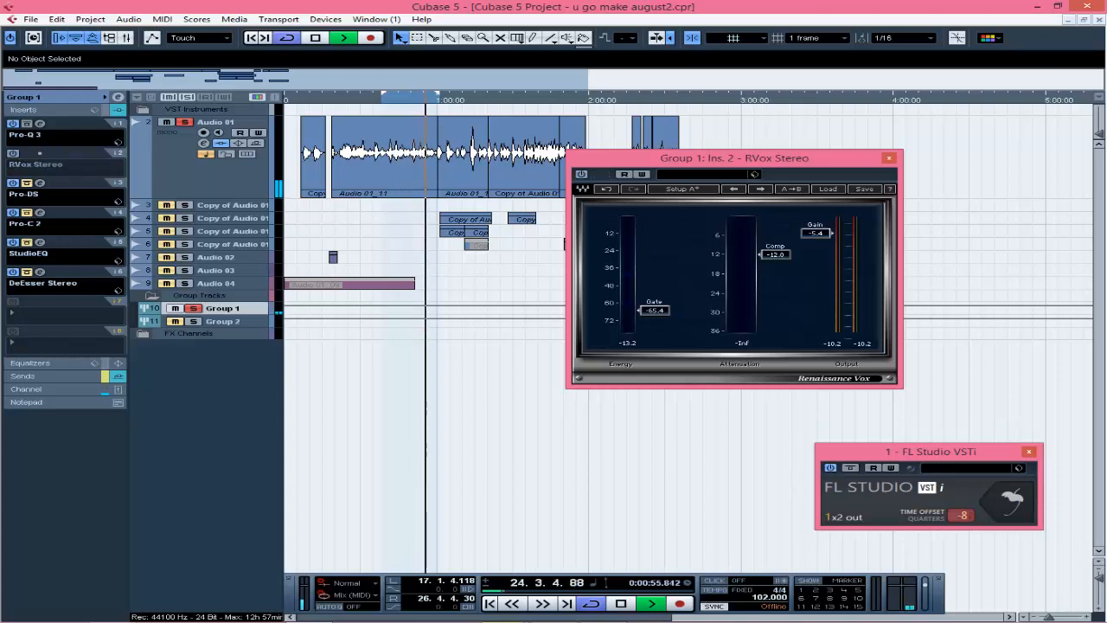
pyautogui.click(581, 174)
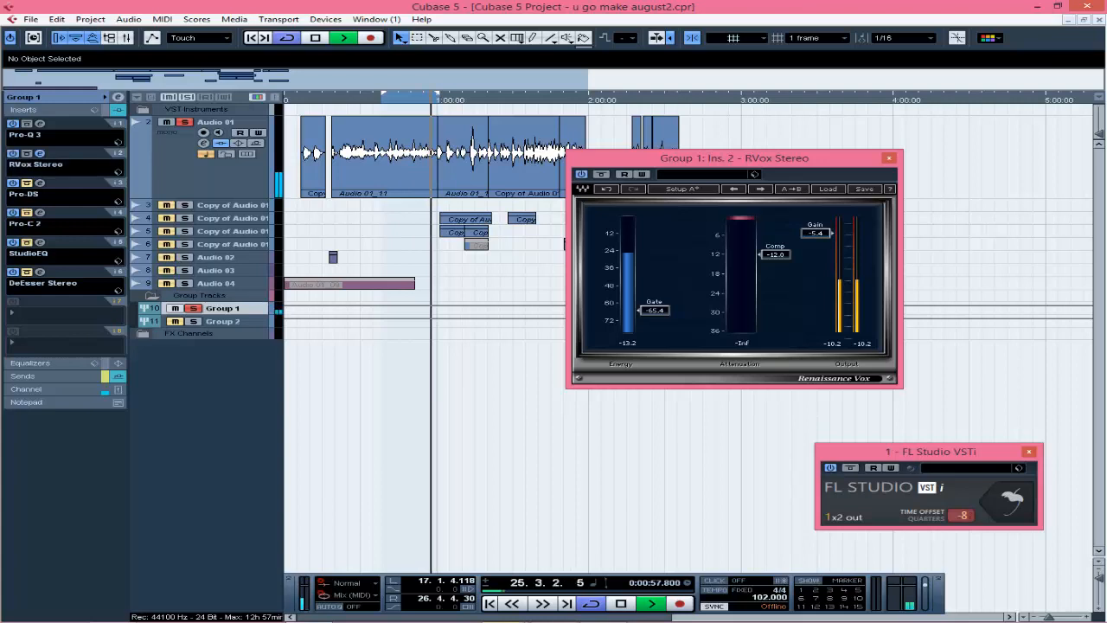
pyautogui.press('space')
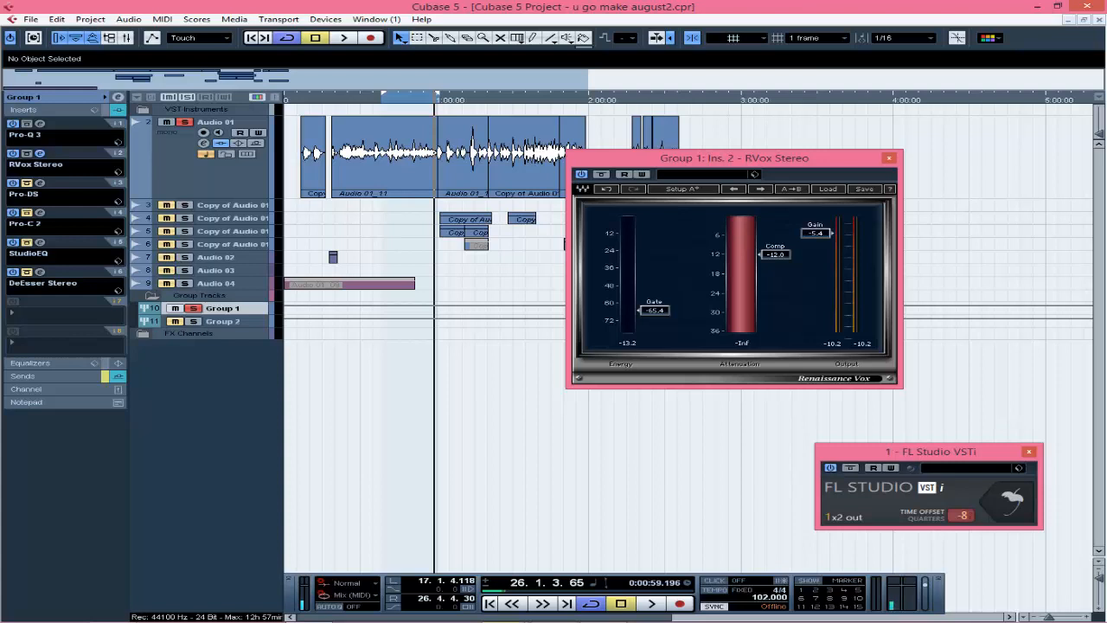
pyautogui.click(888, 157)
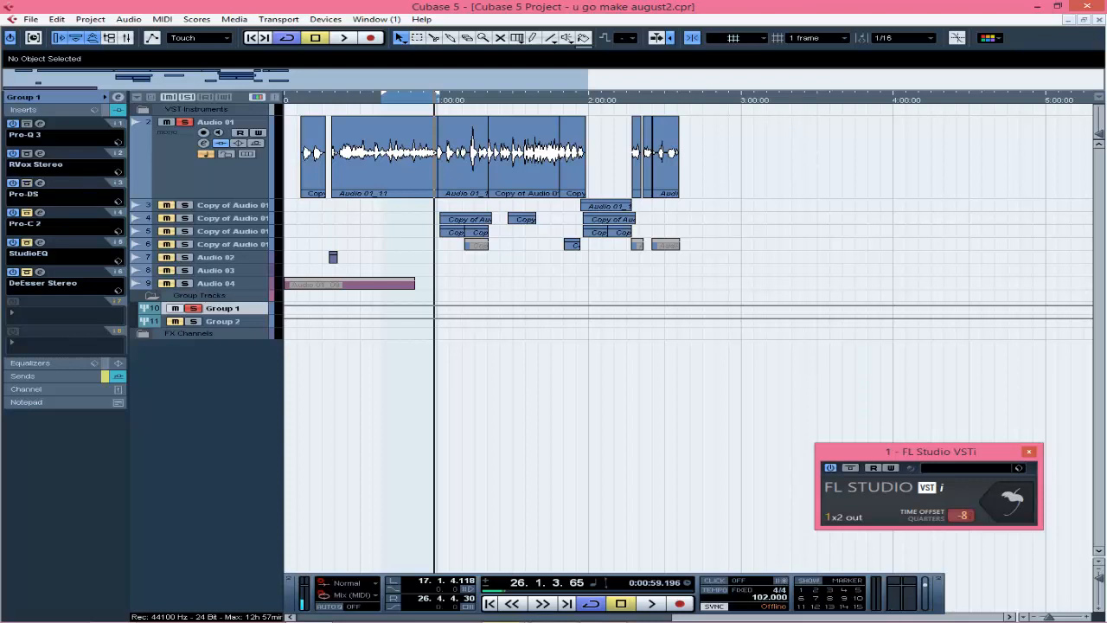
# - Open Group 1's Pro-DS de-esser and play the vocal from the left locator while monitoring only the triggered sibilance
pyautogui.click(40, 182)
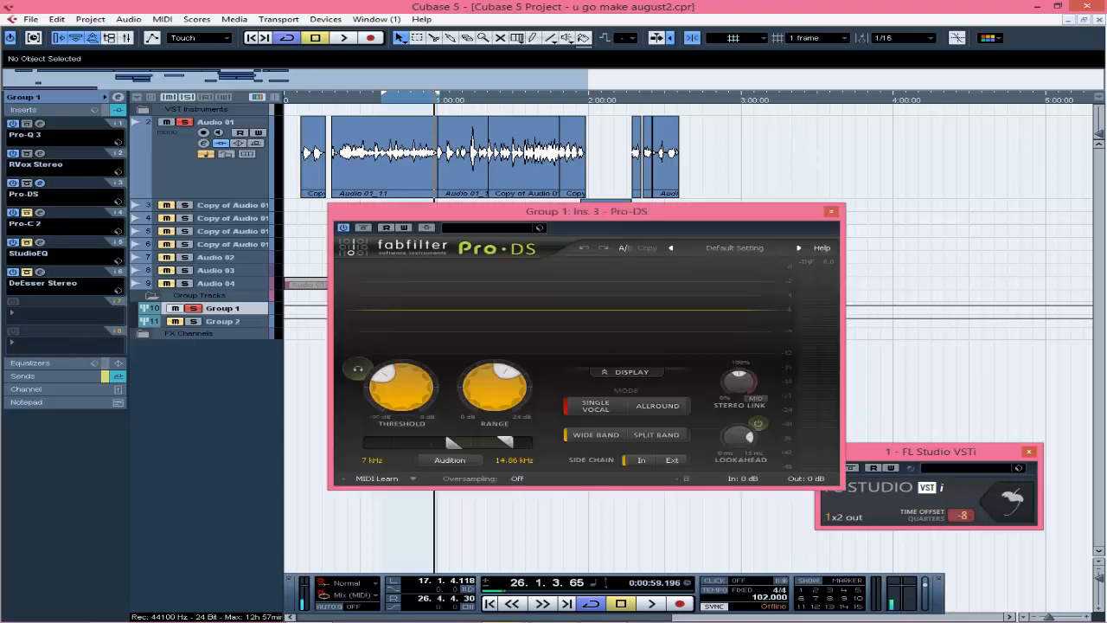
pyautogui.moveTo(571, 211); pyautogui.dragTo(683, 155)
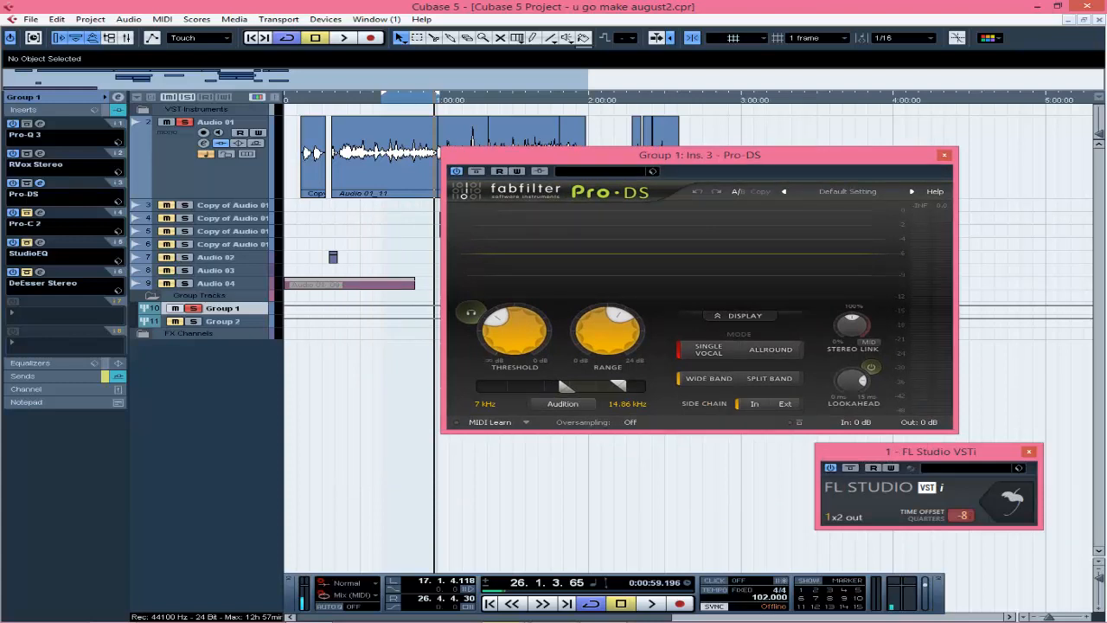
pyautogui.press('KP_1')
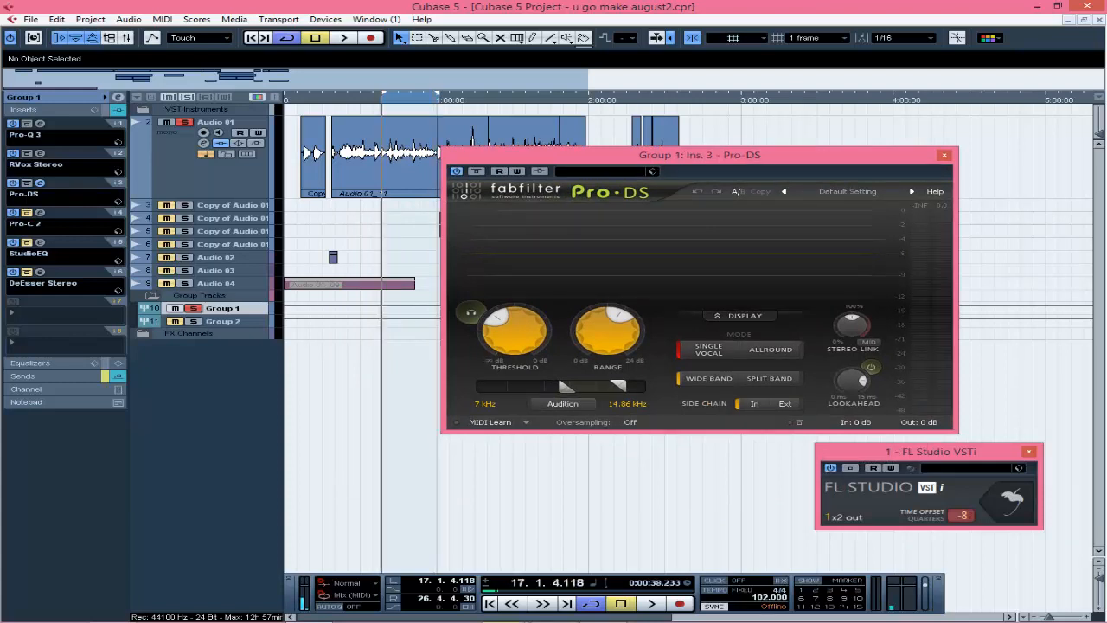
pyautogui.press('space')
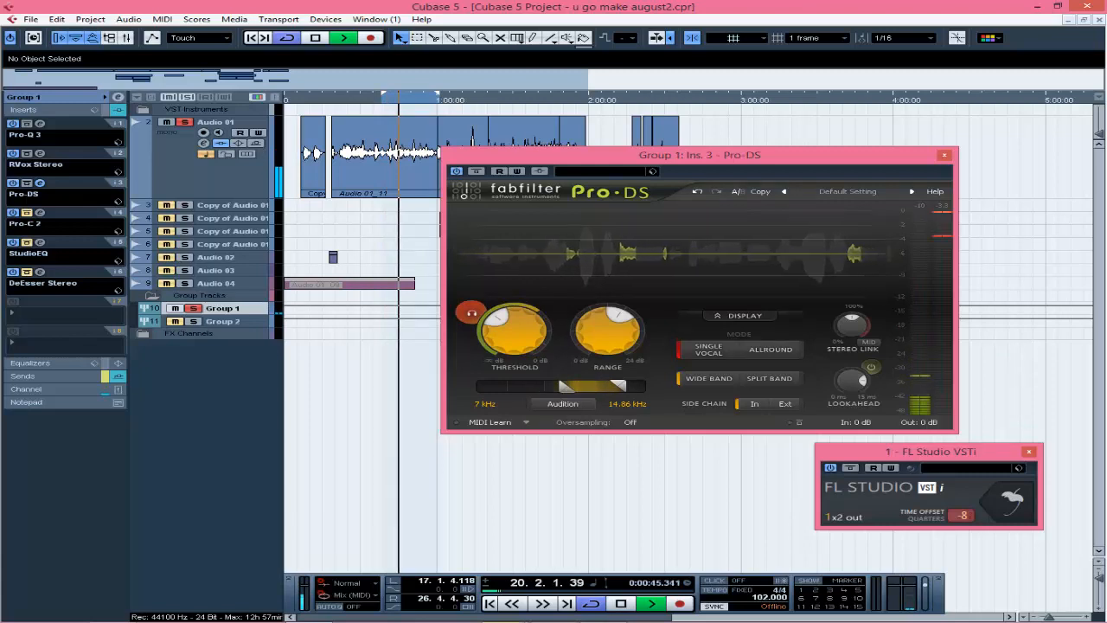
pyautogui.press('space')
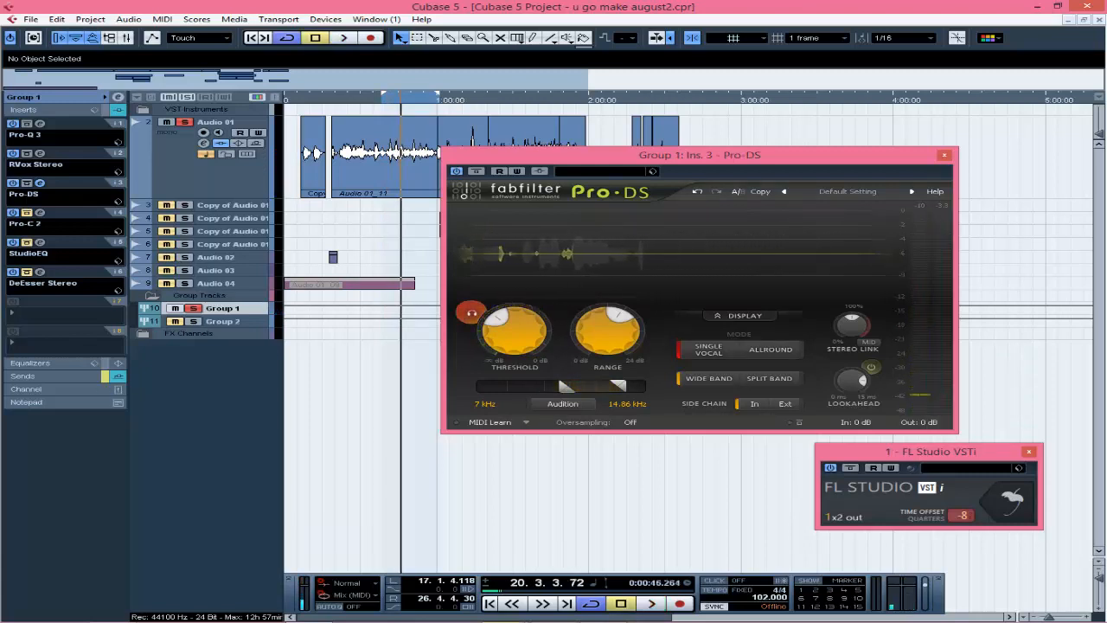
# - Play the vocal through Pro-DS with trigger monitoring off, and close the de-esser's editor
pyautogui.press('space')
pyautogui.press('space')
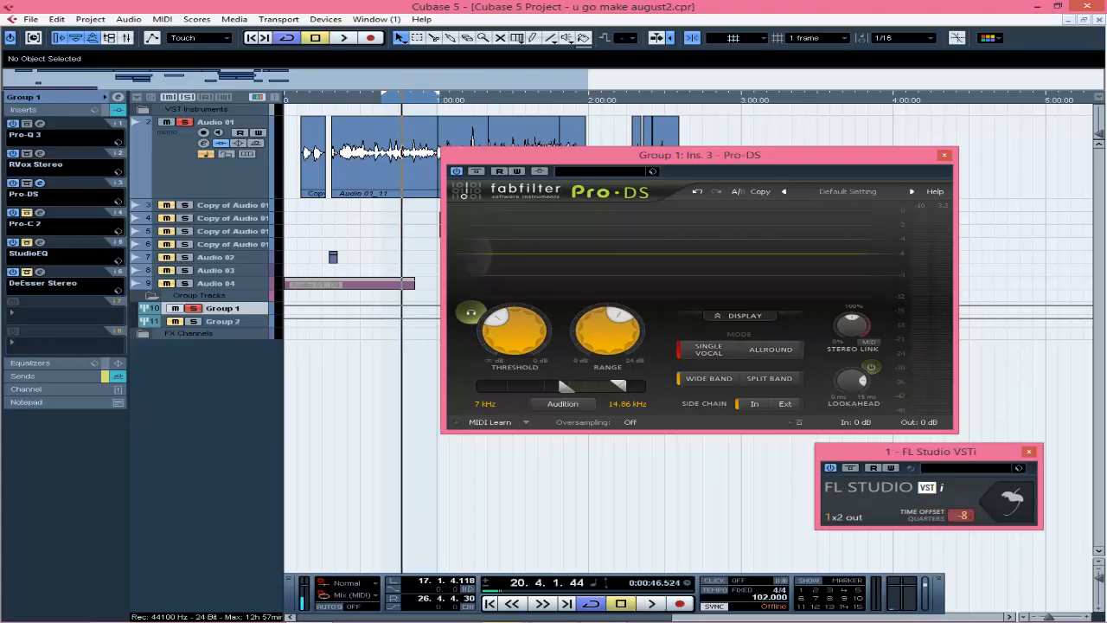
pyautogui.press('space')
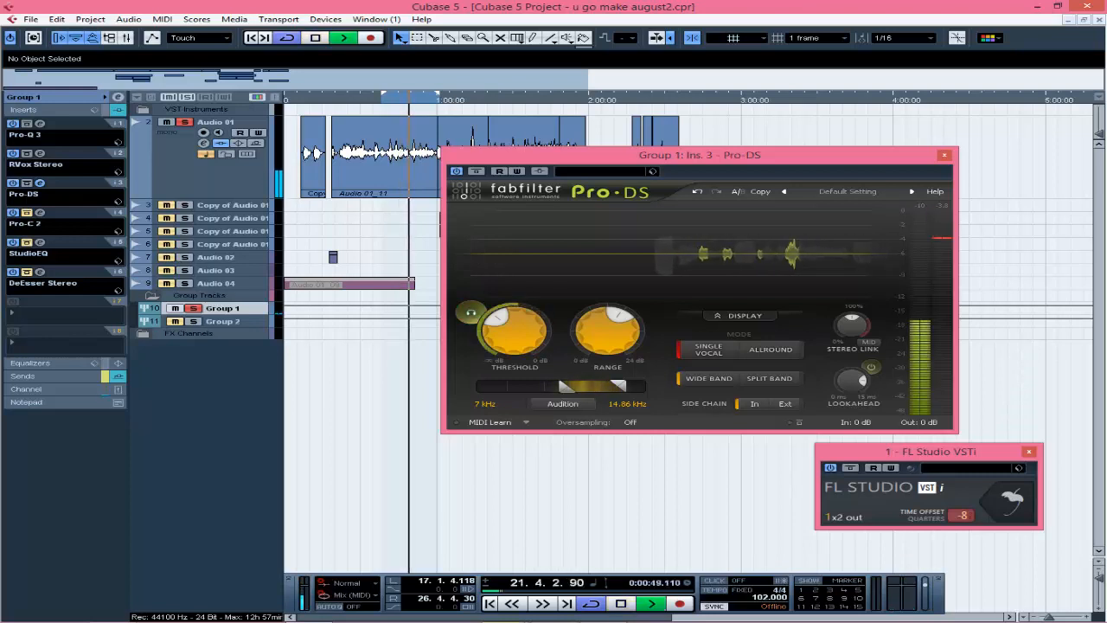
pyautogui.press('space')
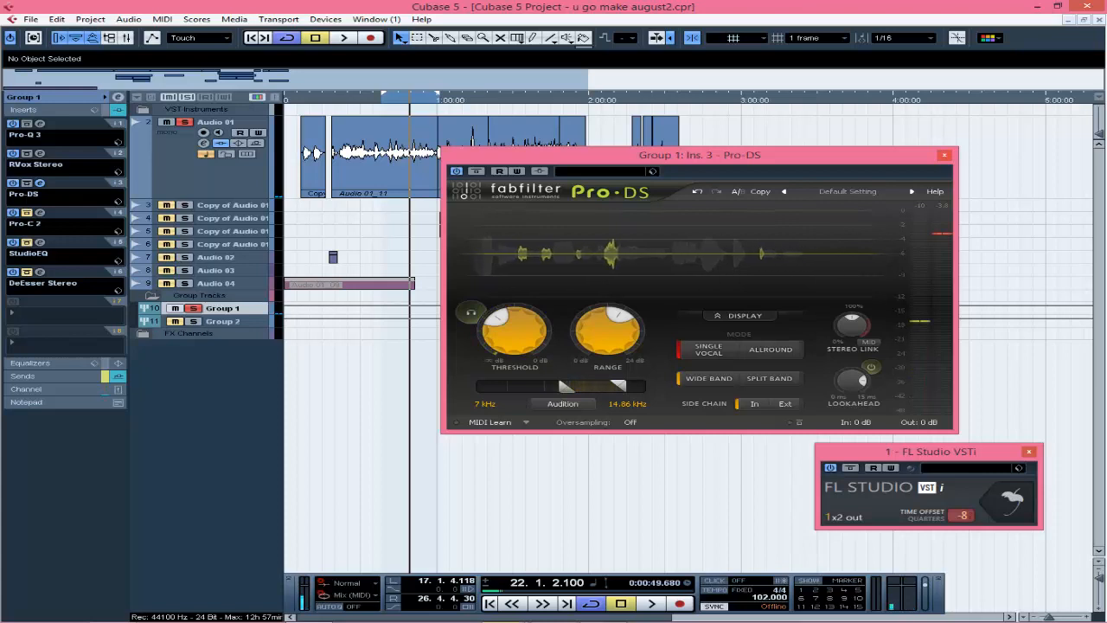
pyautogui.click(944, 156)
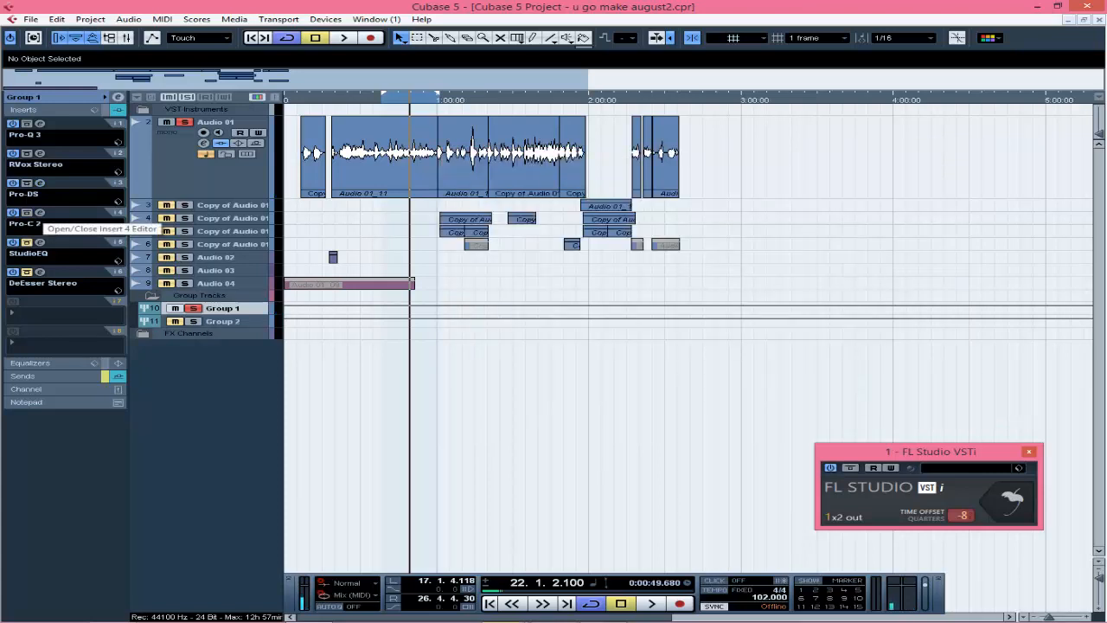
# - Open Group 1's Pro-C 2 compressor, return to the left locator, and examine its threshold, ratio and attack settings
pyautogui.click(40, 213)
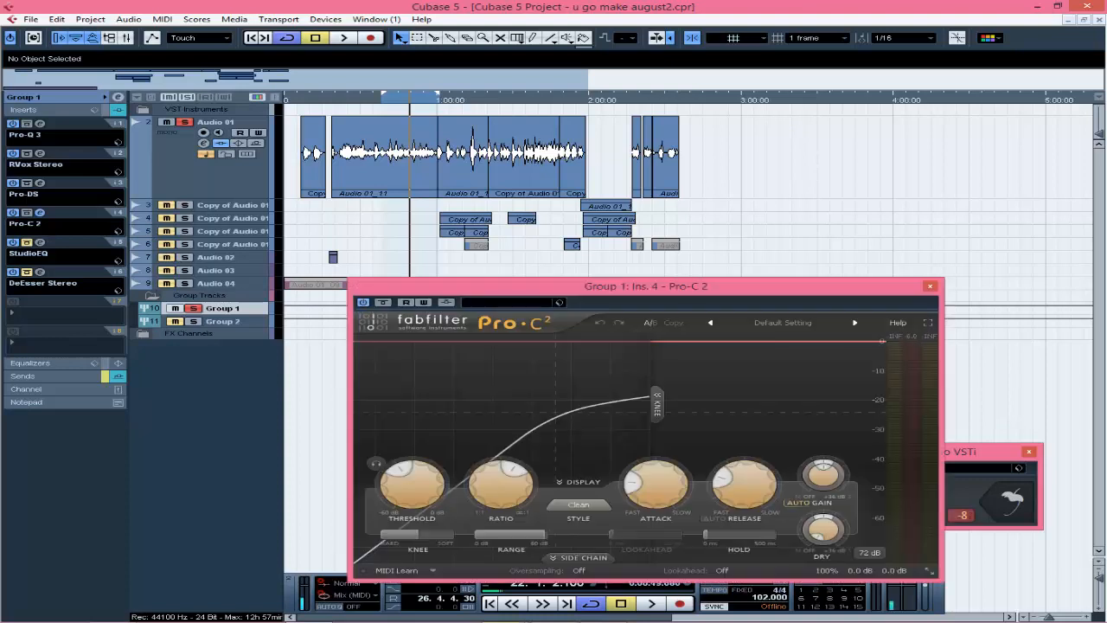
pyautogui.moveTo(646, 286); pyautogui.dragTo(686, 190)
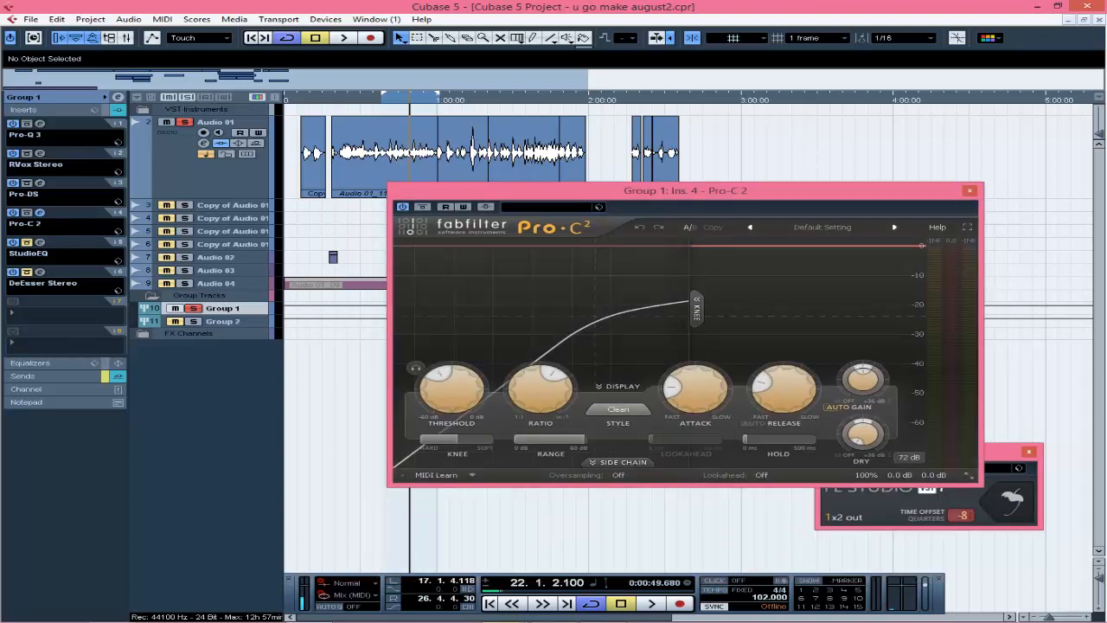
pyautogui.press('KP_1')
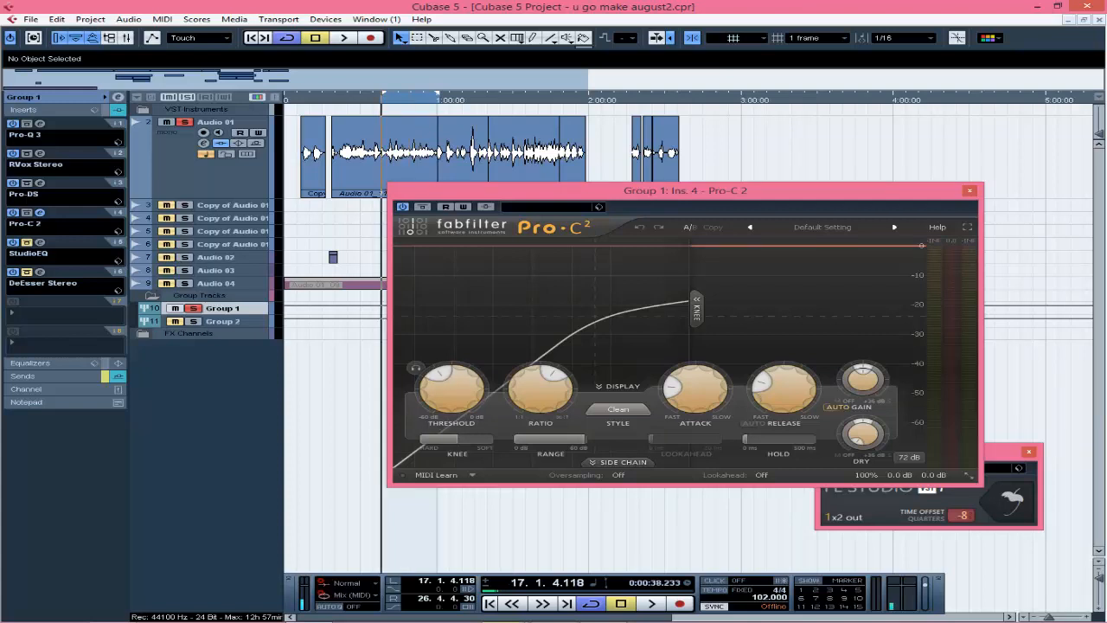
pyautogui.moveTo(452, 388)
pyautogui.moveTo(540, 389)
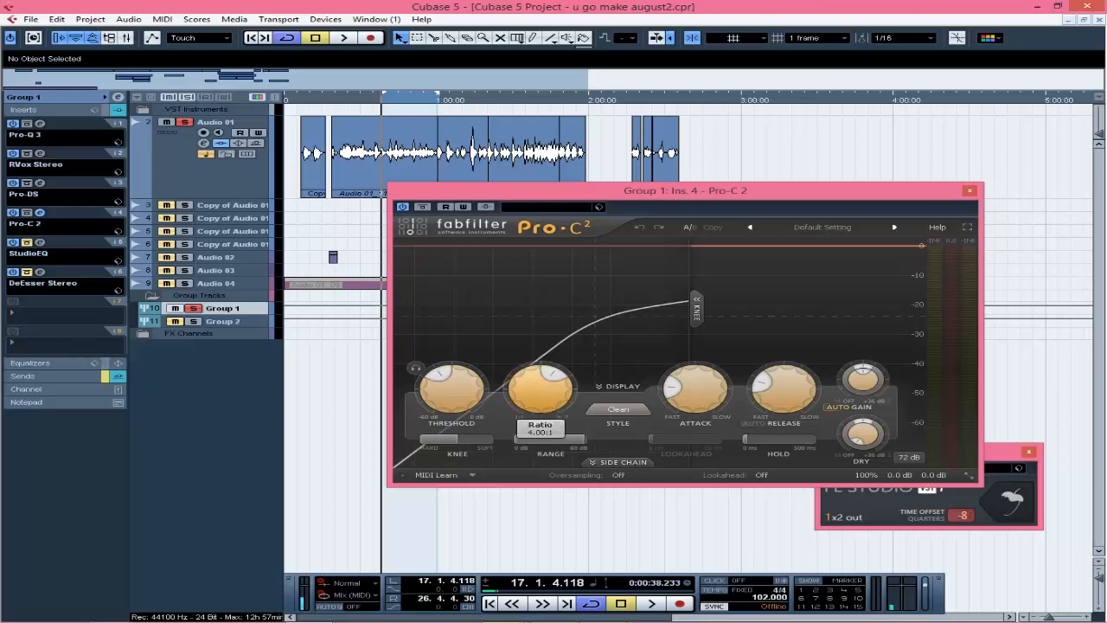
pyautogui.moveTo(694, 389)
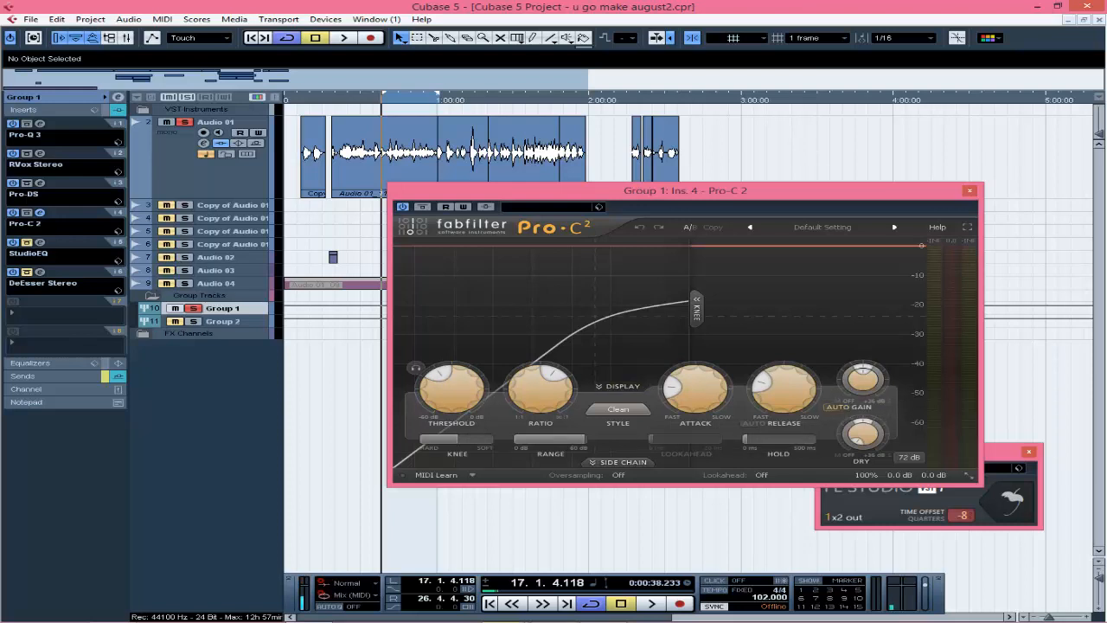
# - Compare the playing vocal with Pro-C 2 active and inactive, leaving the compressor active and its editor closed
pyautogui.press('space')
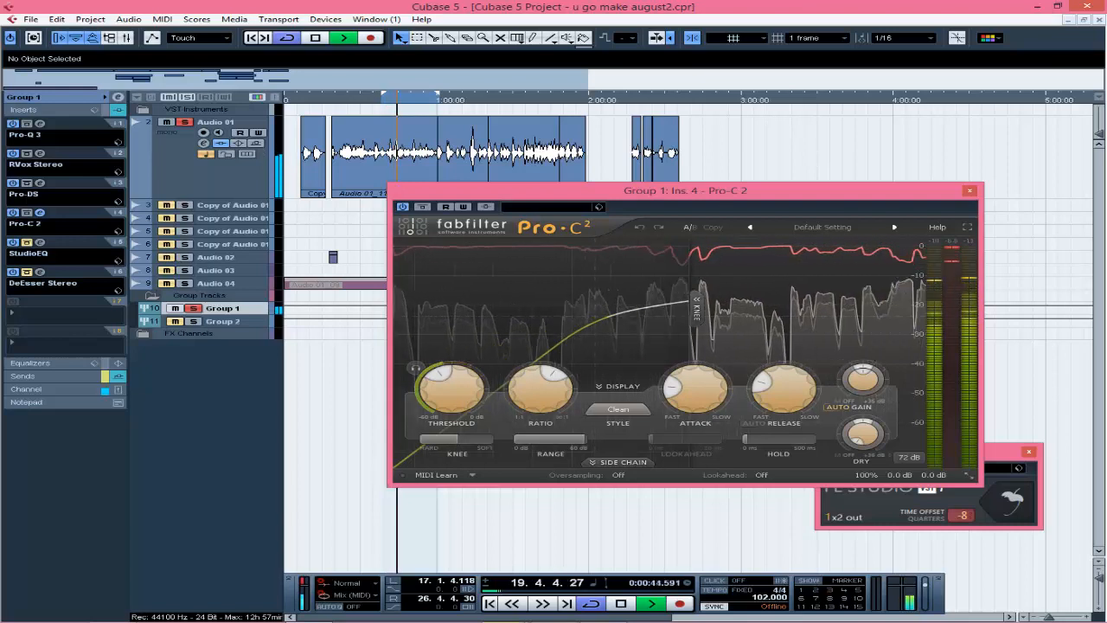
pyautogui.click(402, 206)
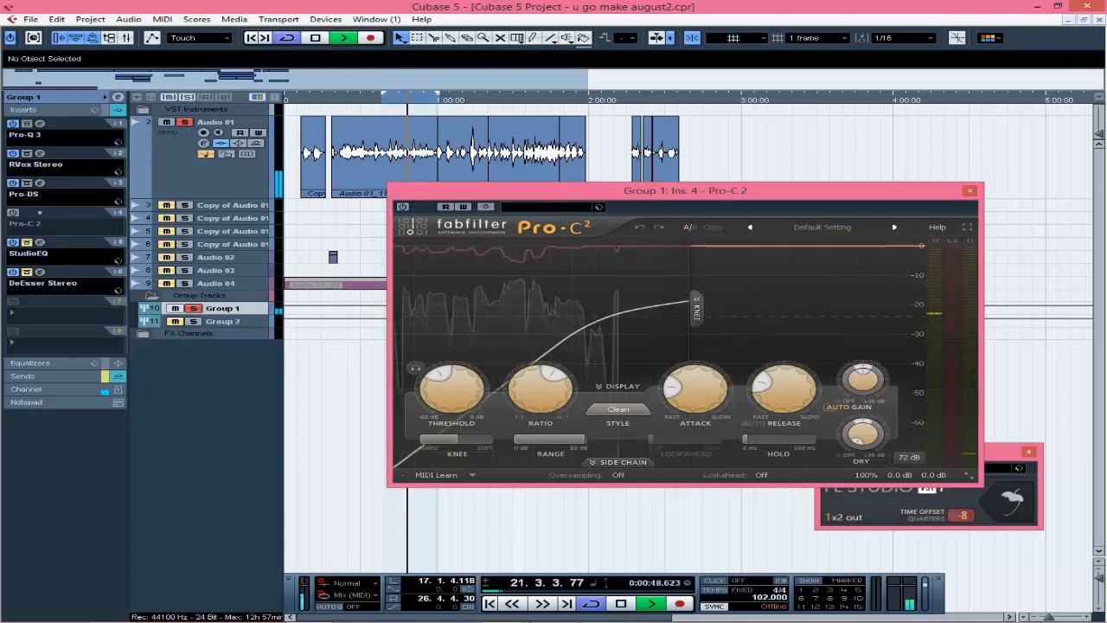
pyautogui.click(402, 206)
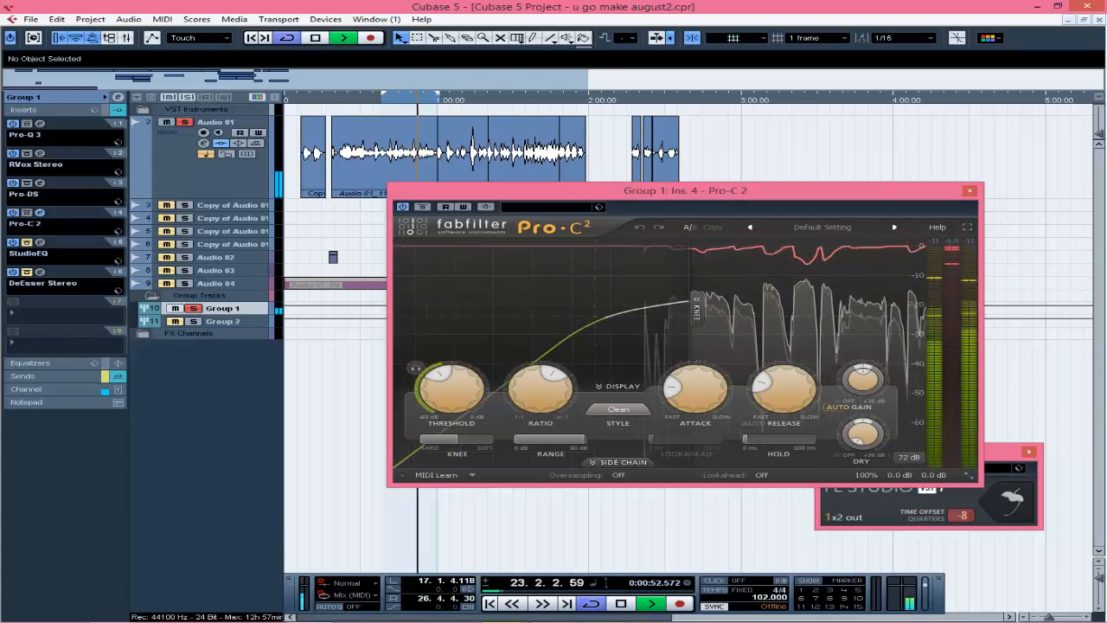
pyautogui.press('space')
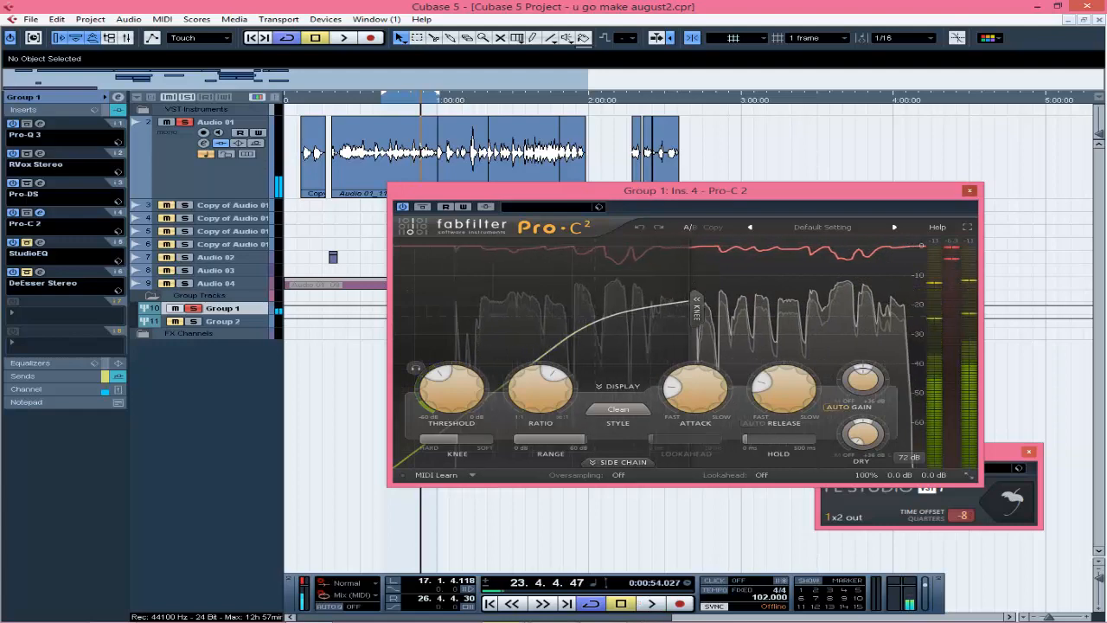
pyautogui.click(969, 191)
# - Take Group 1's StudioEQ out of bypass, open its editor, and play the vocal from the left locator
pyautogui.click(27, 243)
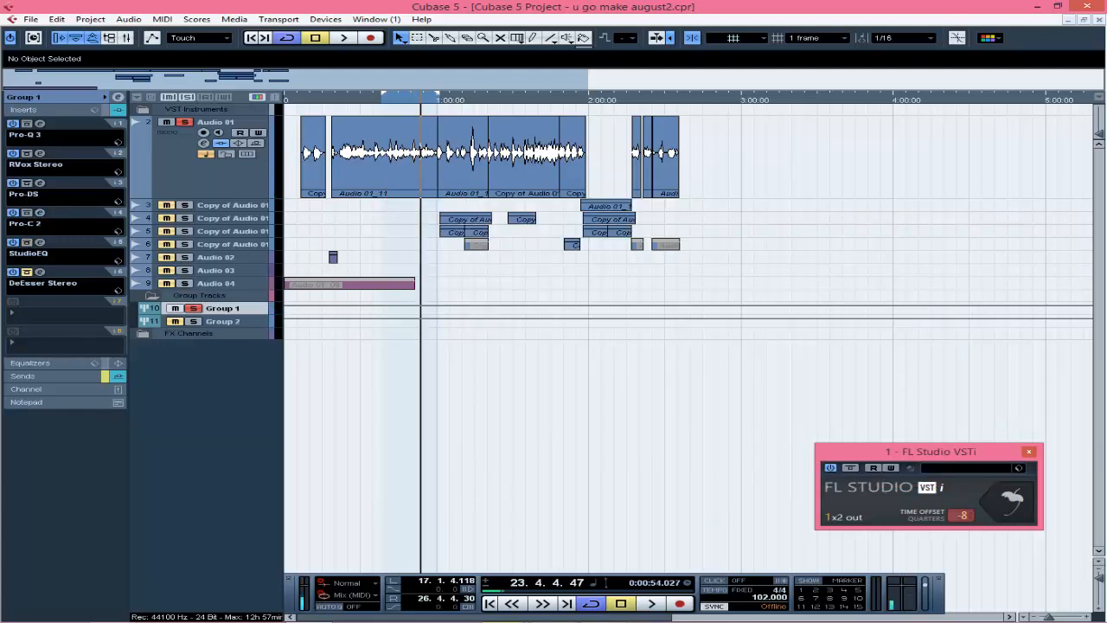
pyautogui.click(40, 242)
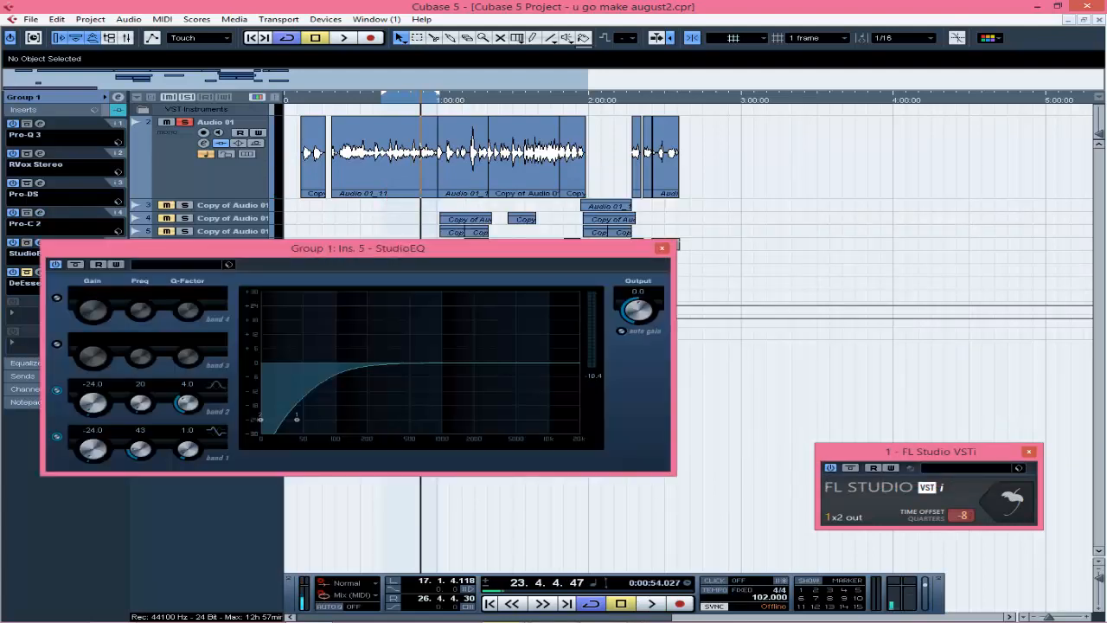
pyautogui.moveTo(358, 248); pyautogui.dragTo(472, 235)
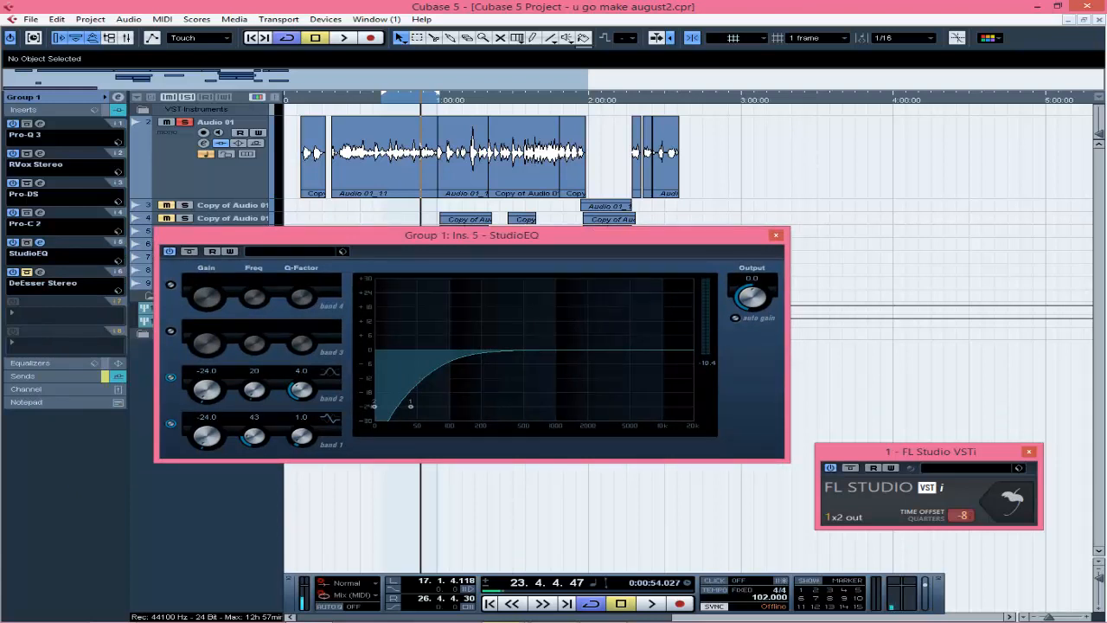
pyautogui.moveTo(472, 235); pyautogui.dragTo(602, 221)
pyautogui.press('space')
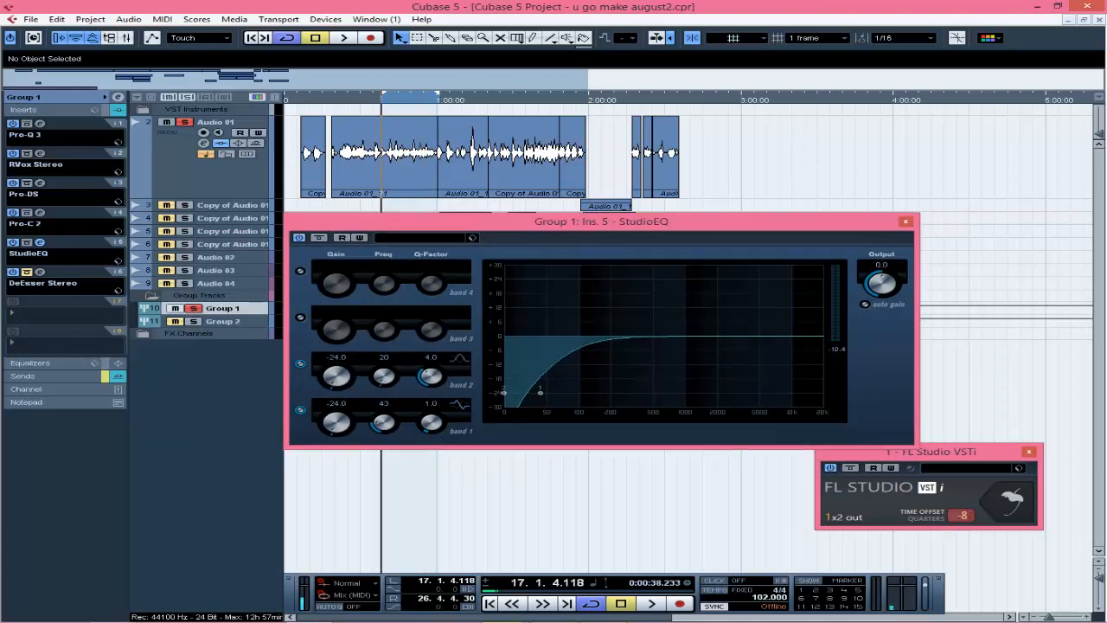
pyautogui.press('space')
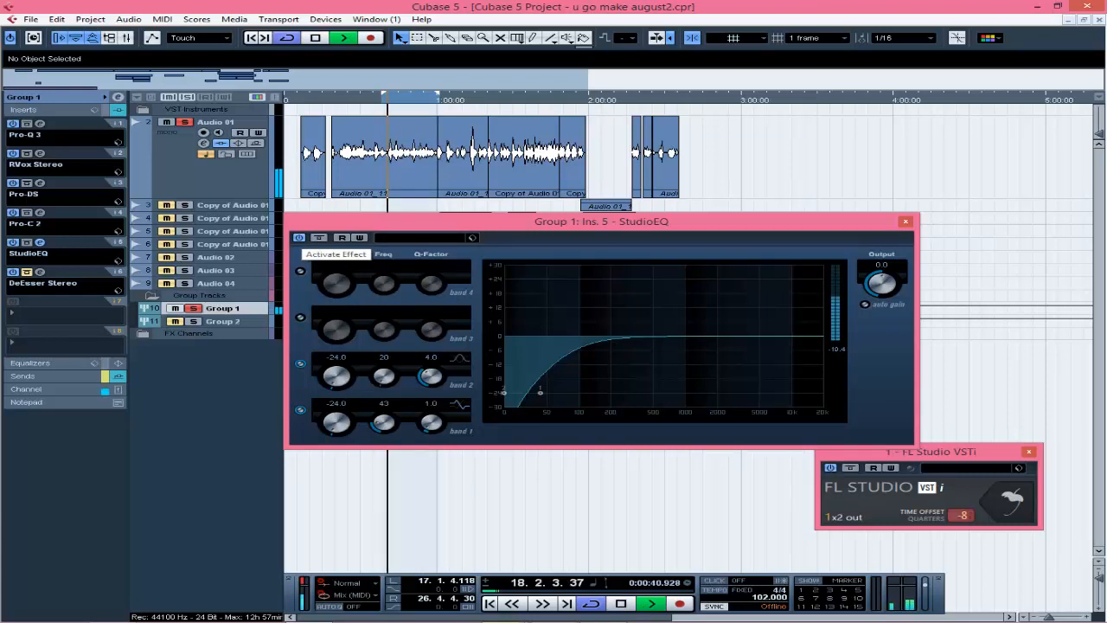
# - Compare the playing vocal with StudioEQ active and inactive, leaving the EQ active, its editor closed and playback stopped
pyautogui.click(299, 237)
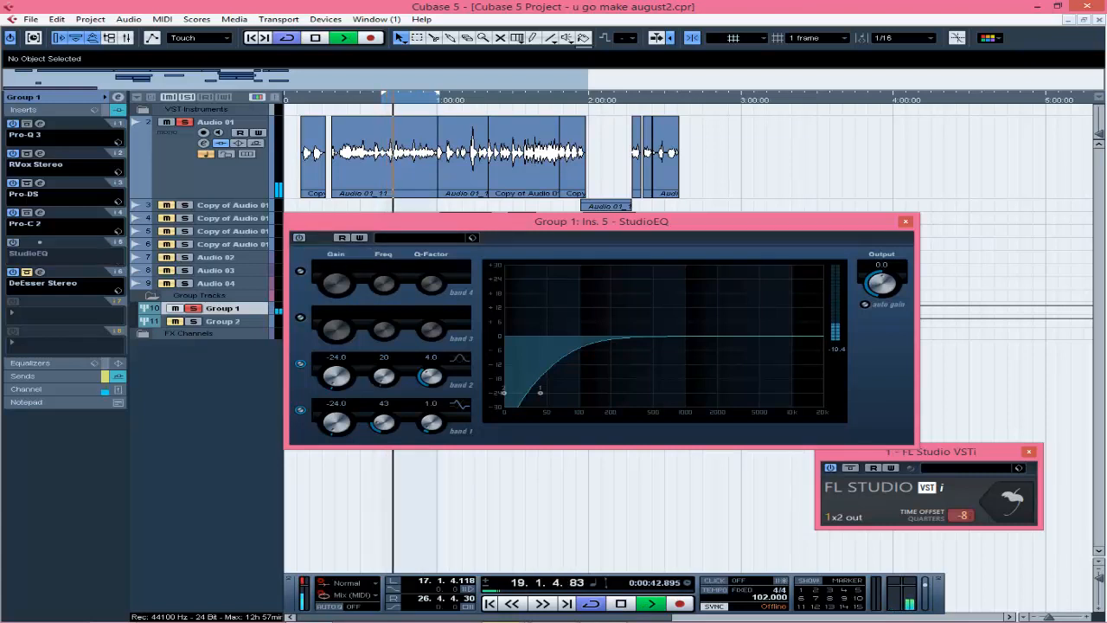
pyautogui.click(299, 237)
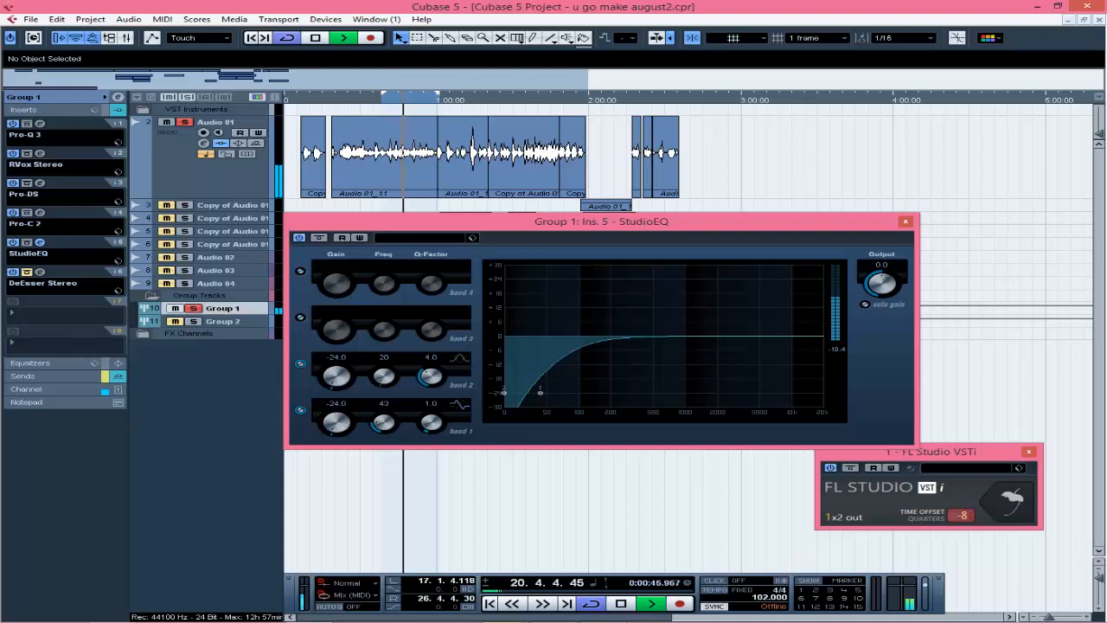
pyautogui.click(299, 237)
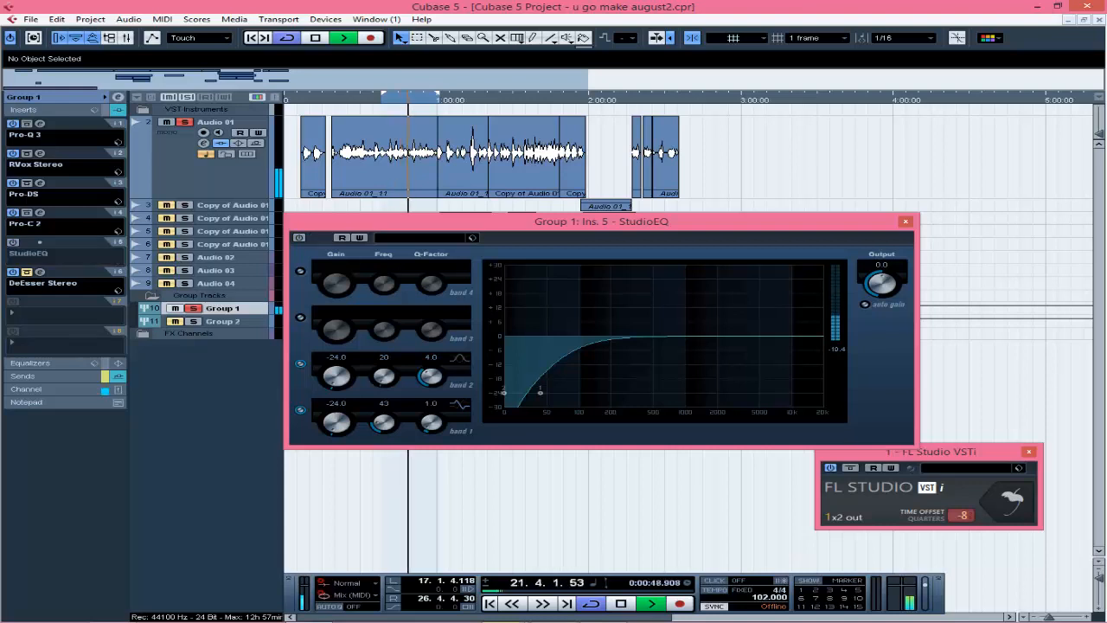
pyautogui.click(299, 237)
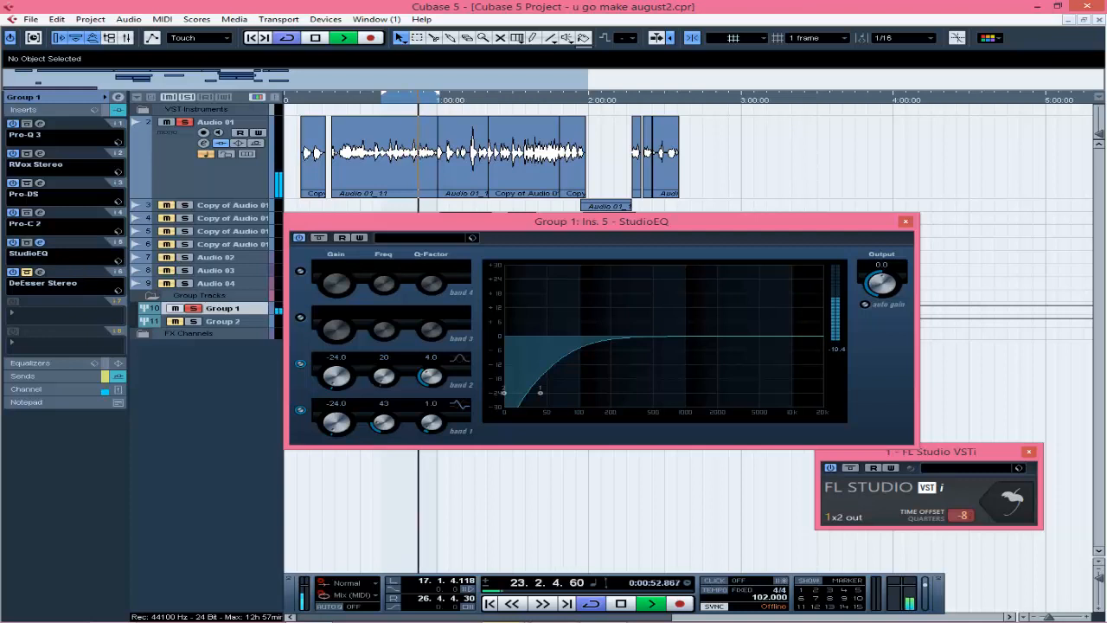
pyautogui.click(906, 221)
pyautogui.press('space')
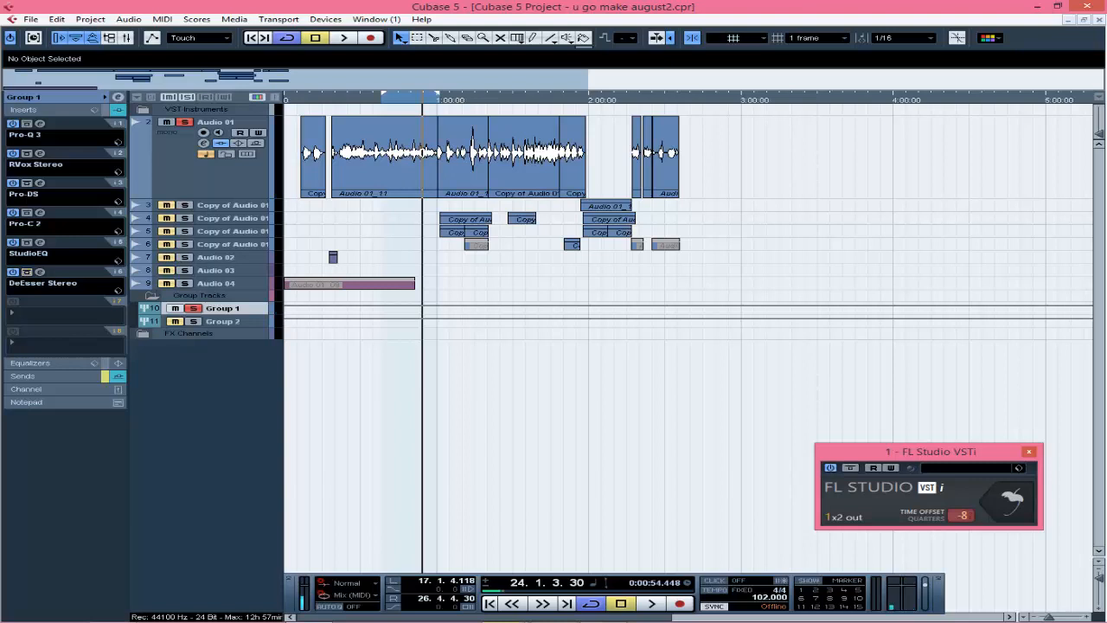
# - Open Group 1's DeEsser Stereo, play the vocal through it, and close its editor with playback stopped
pyautogui.click(40, 273)
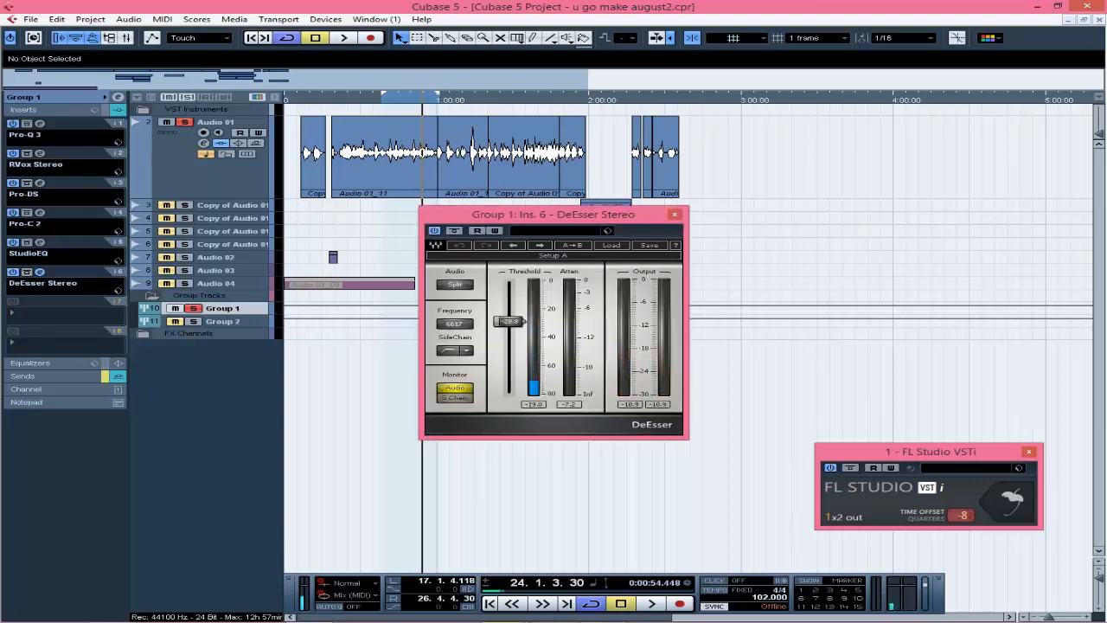
pyautogui.moveTo(554, 213); pyautogui.dragTo(712, 211)
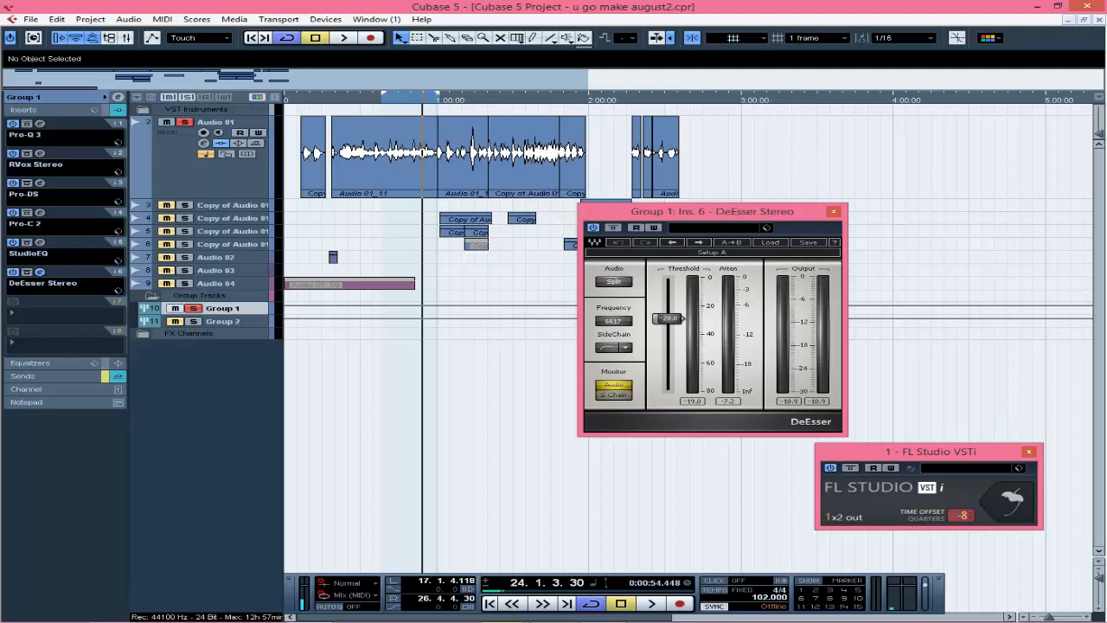
pyautogui.press('space')
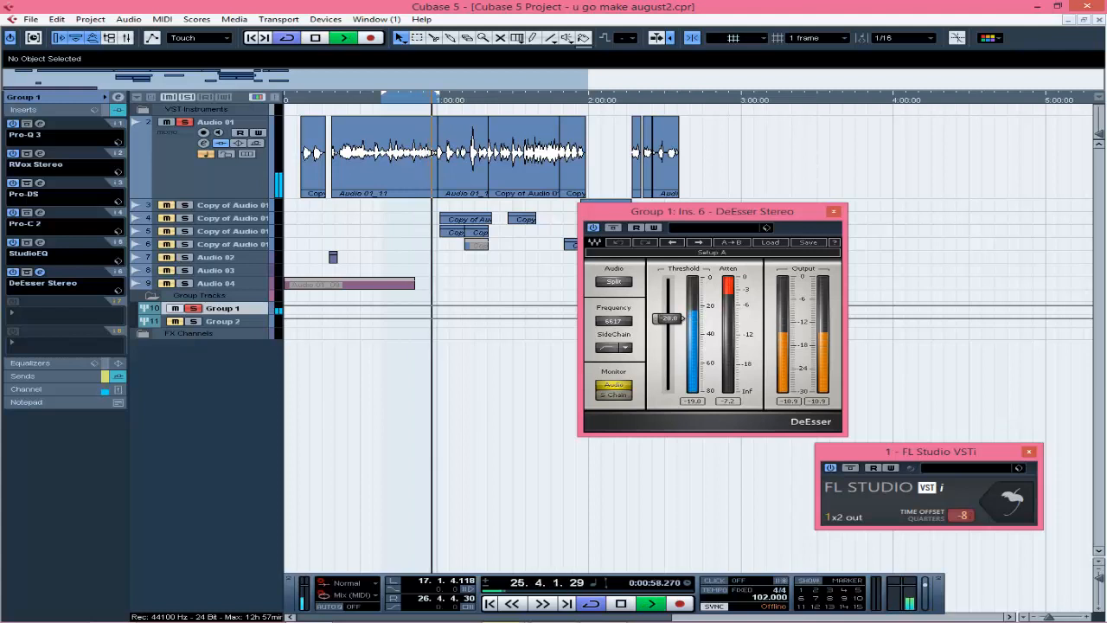
pyautogui.press('space')
pyautogui.click(833, 212)
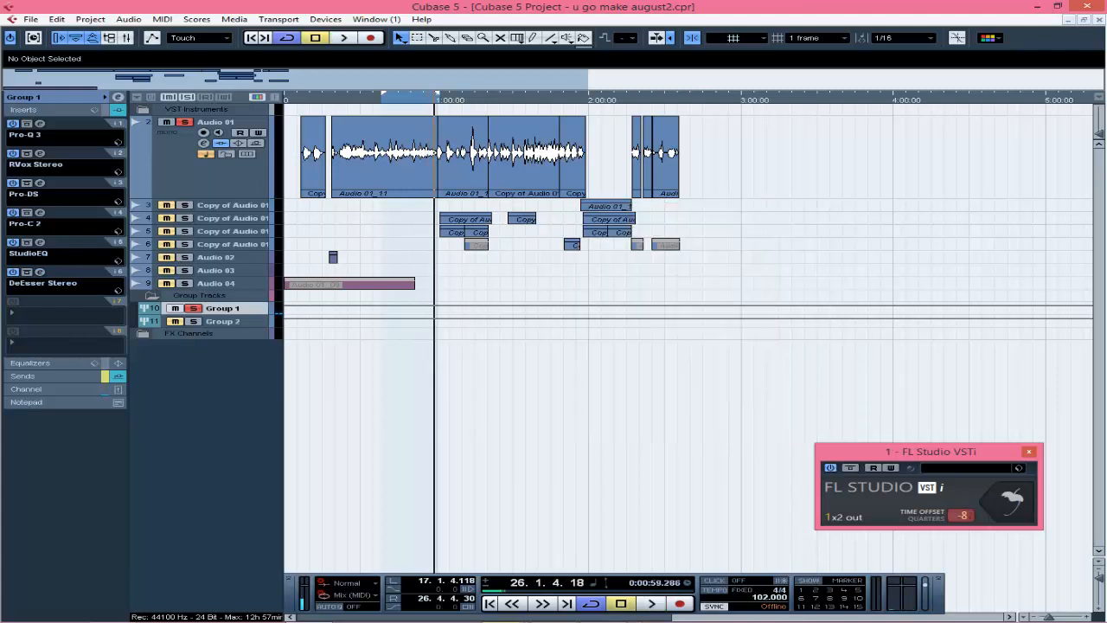
# - Show Group 1's sends and the FX channel tracks, and take the sends out of bypass with only the ValhallaVintageVerb send active
pyautogui.click(23, 376)
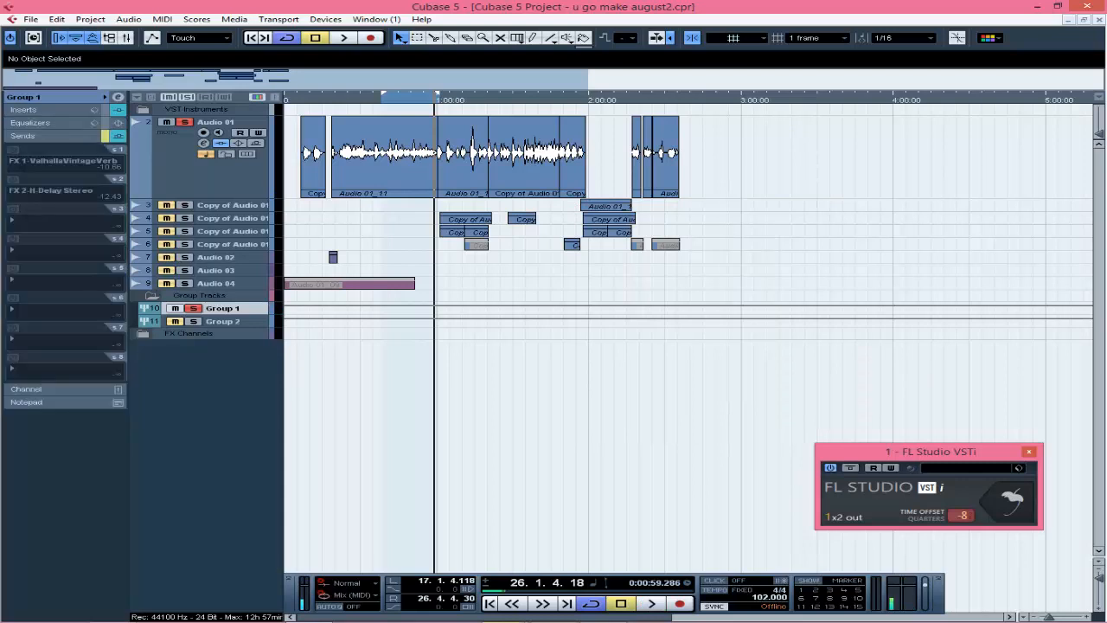
pyautogui.click(144, 334)
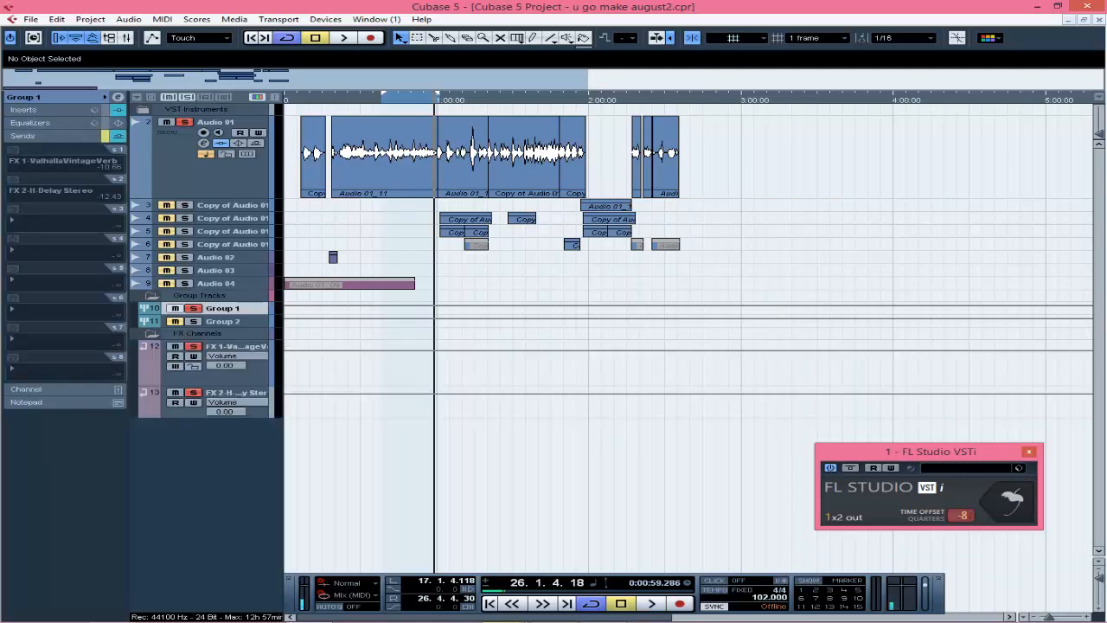
pyautogui.rightClick(232, 245)
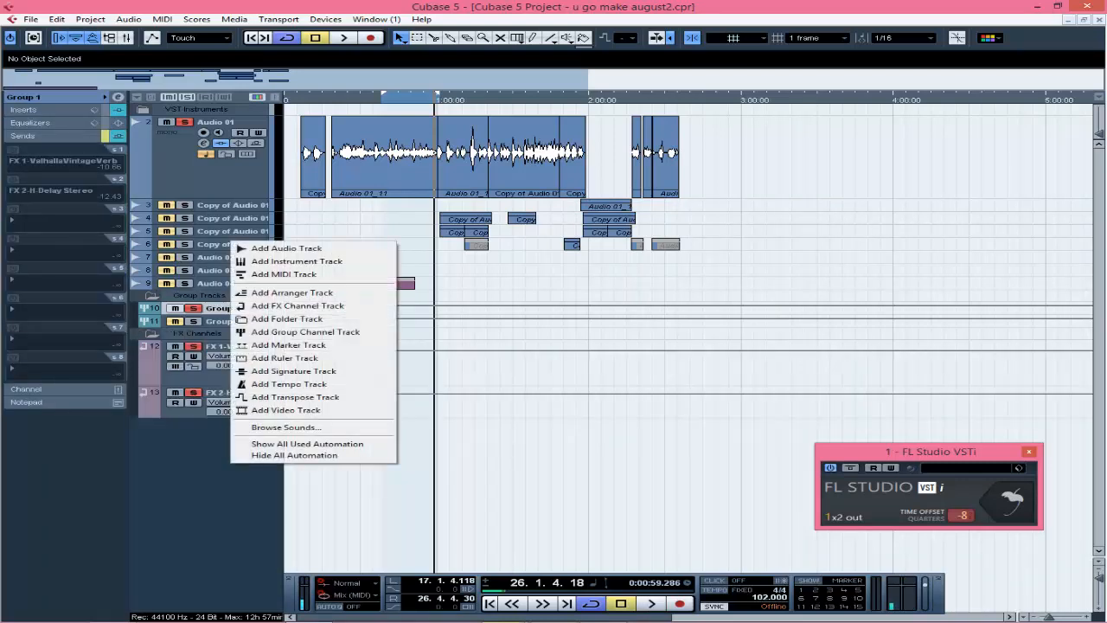
pyautogui.press('Escape')
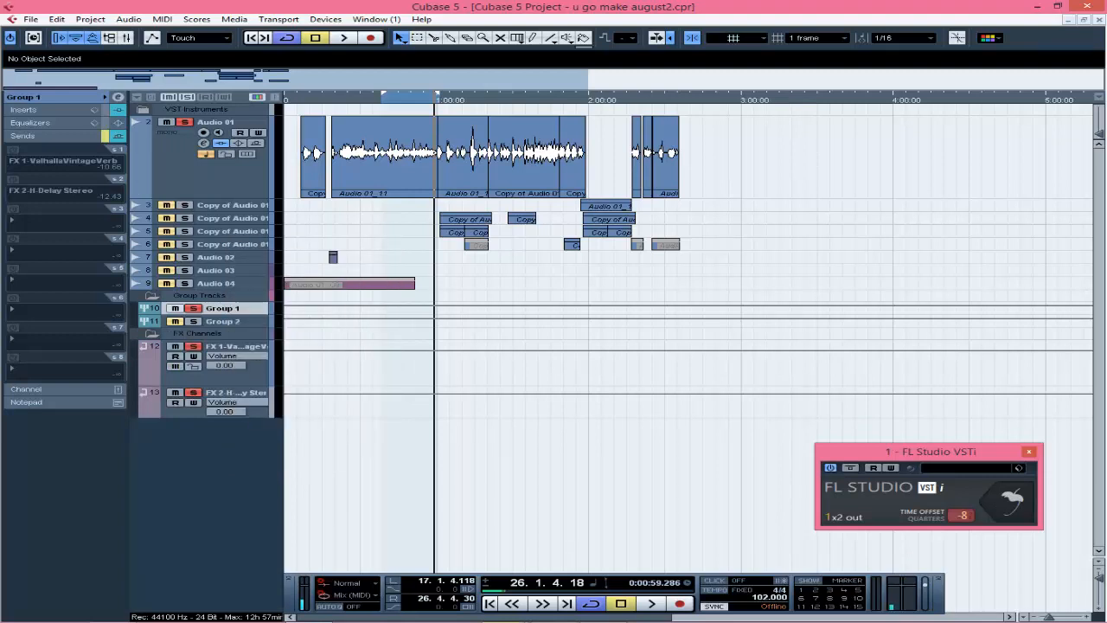
pyautogui.click(106, 135)
pyautogui.click(13, 179)
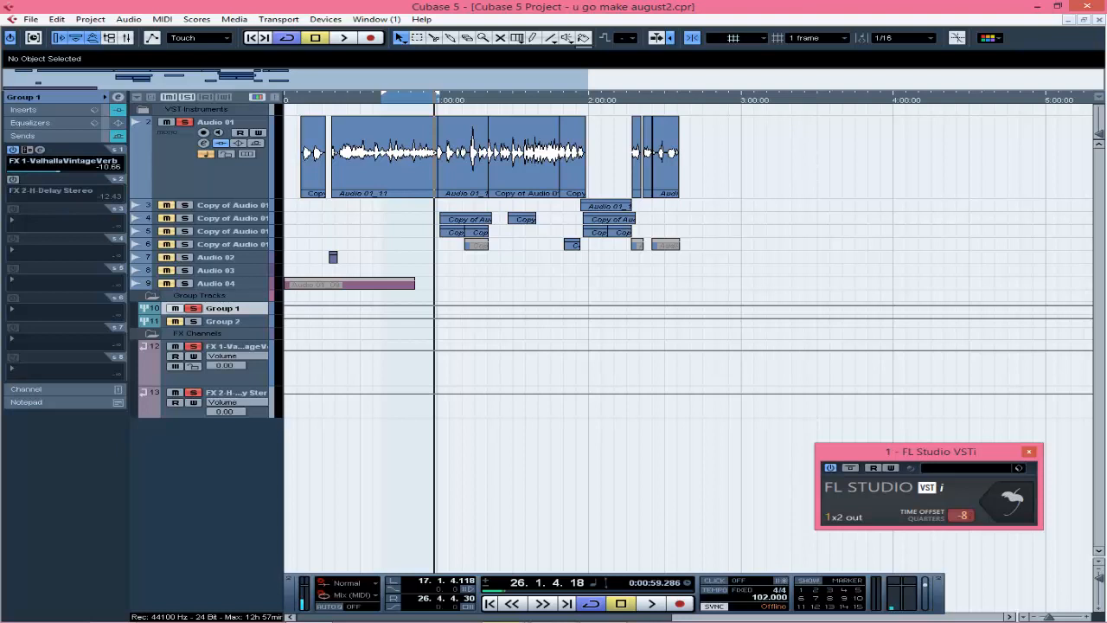
# - Open the ValhallaVintageVerb reverb on FX 1 and play the vocal from the left locator through it
pyautogui.click(40, 150)
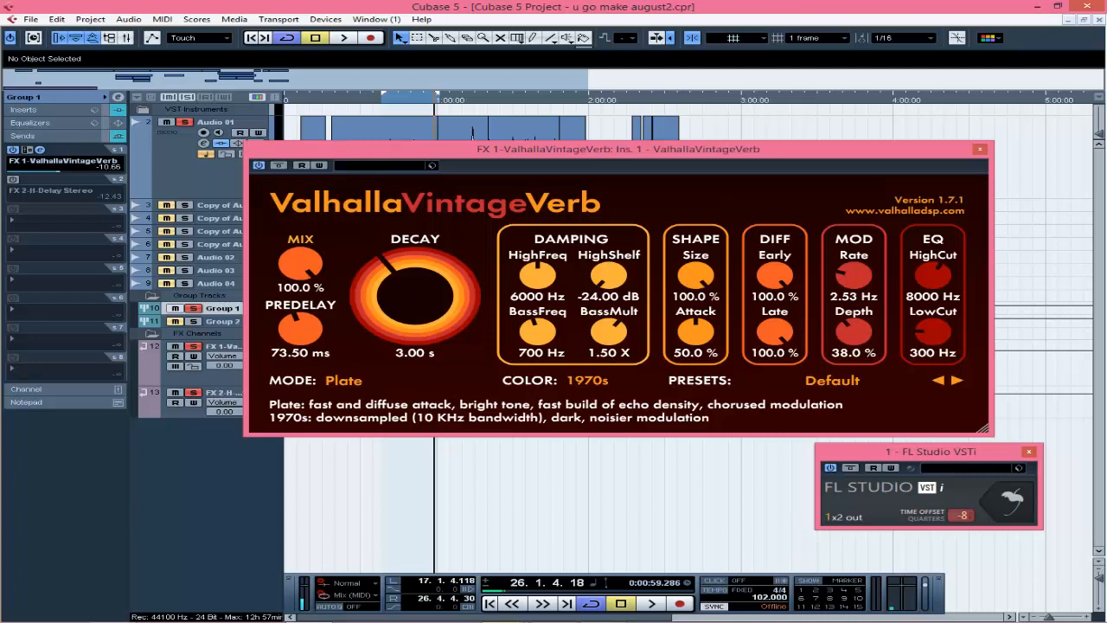
pyautogui.moveTo(239, 156); pyautogui.dragTo(304, 152)
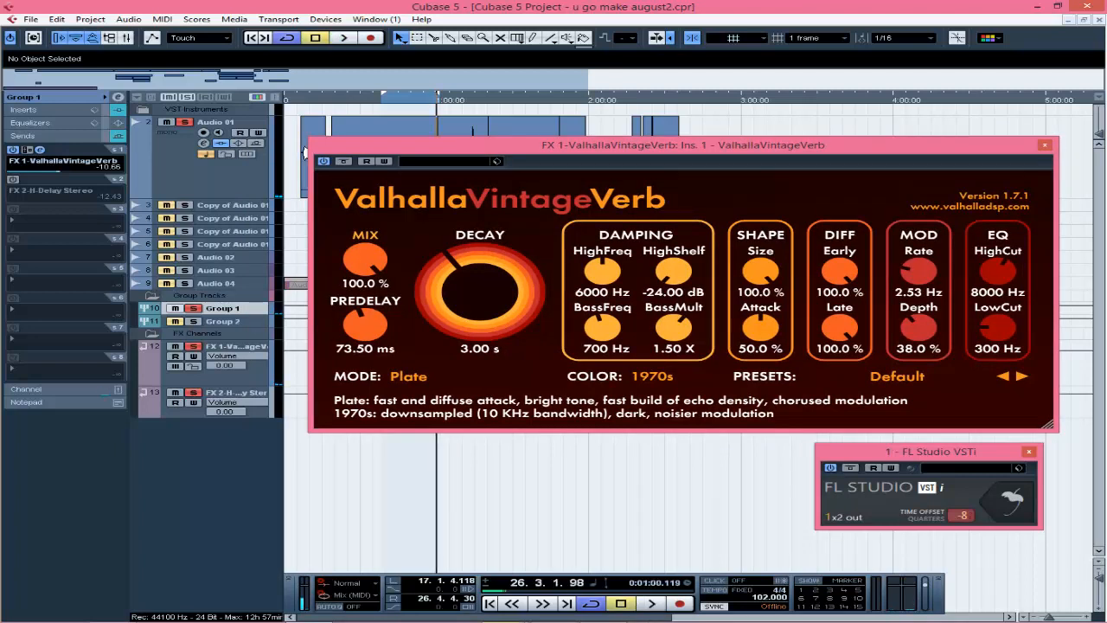
pyautogui.press('space')
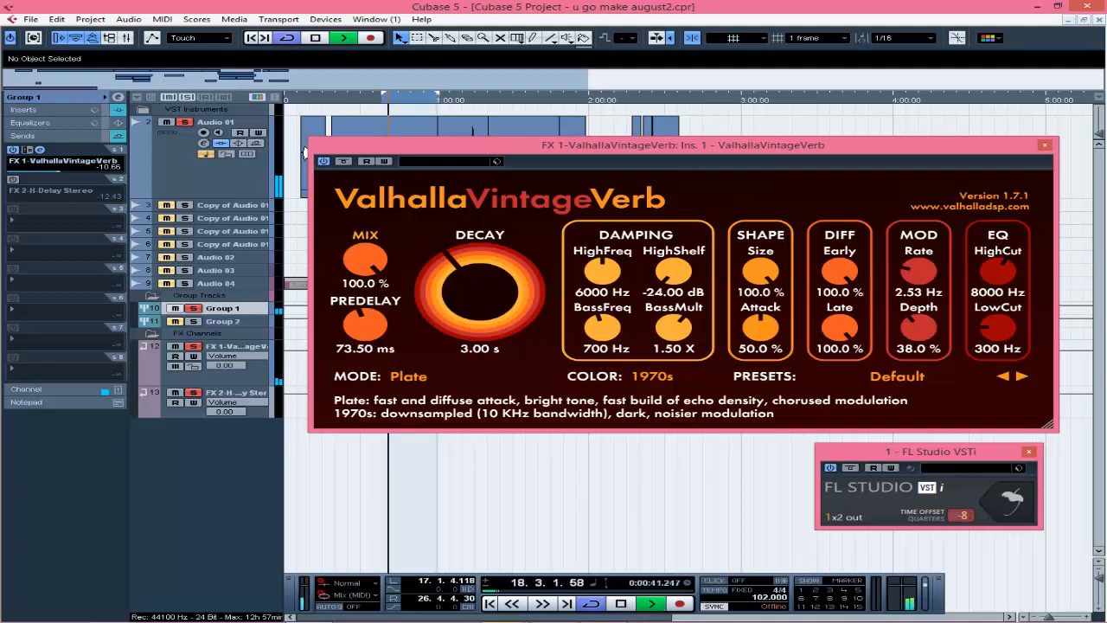
pyautogui.moveTo(304, 149); pyautogui.dragTo(221, 271)
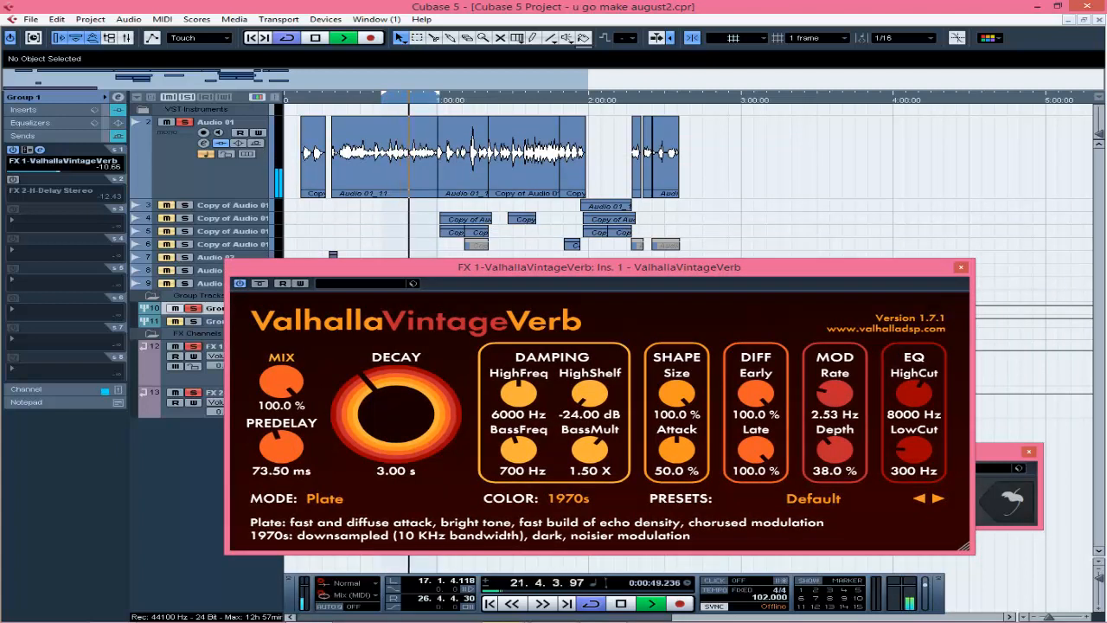
pyautogui.press('space')
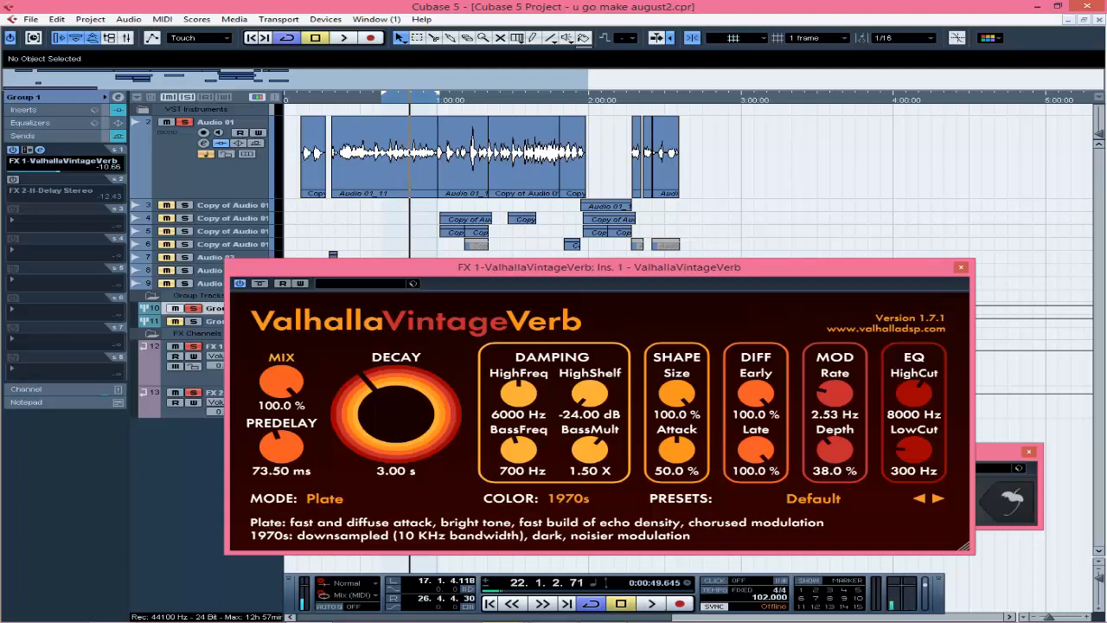
# - Activate Group 1's H-Delay Stereo send, close the reverb's editor, and examine the H-Delay's feedback, filter and dry/wet settings
pyautogui.click(13, 179)
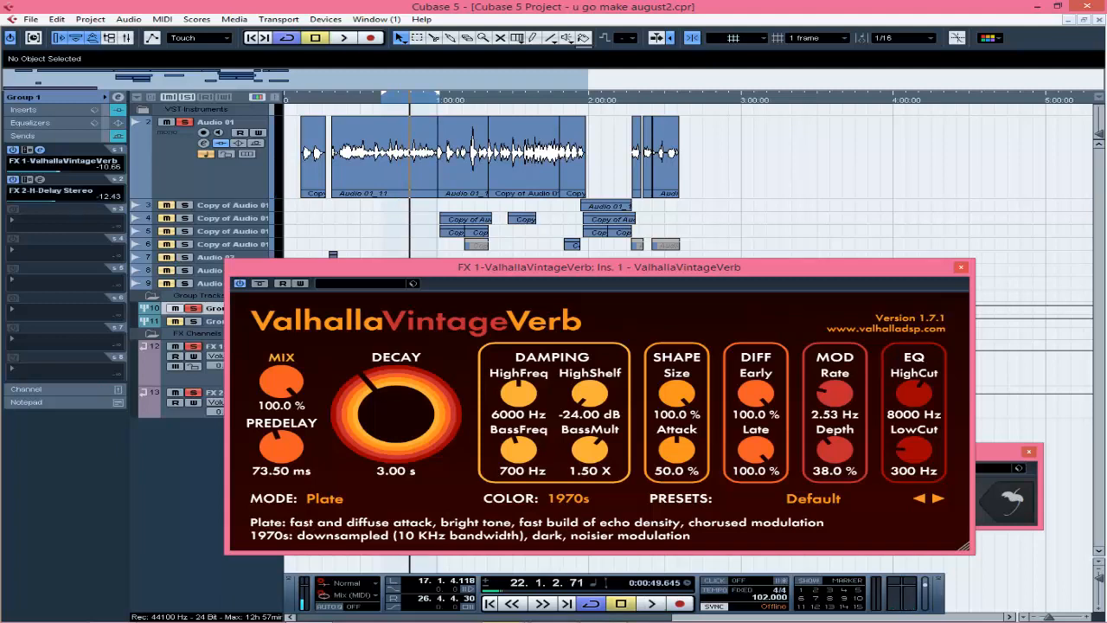
pyautogui.click(961, 266)
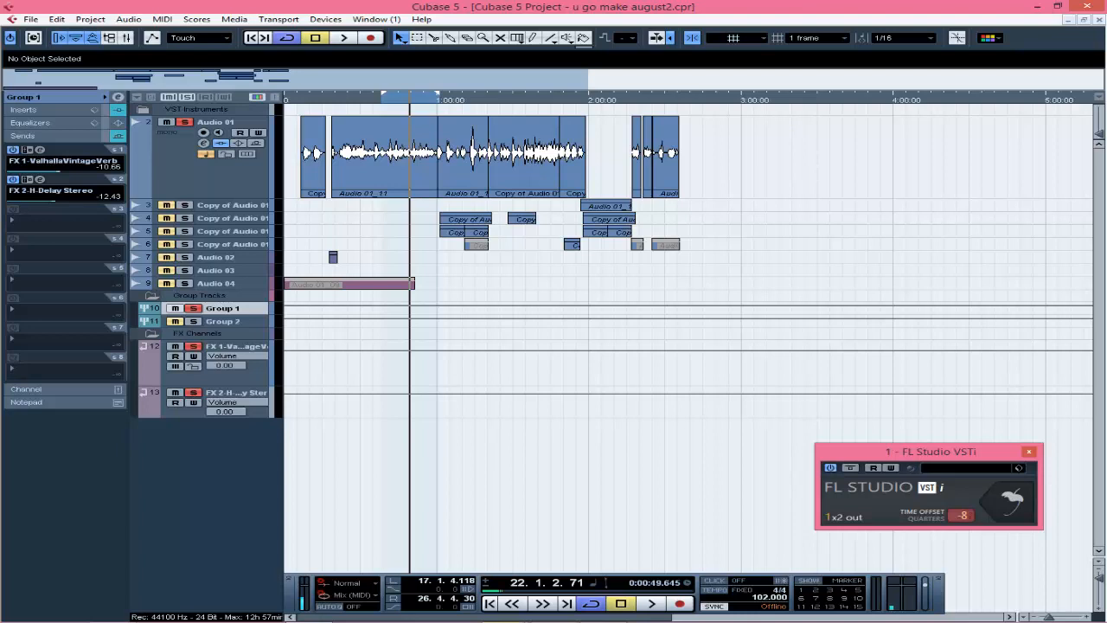
pyautogui.click(40, 179)
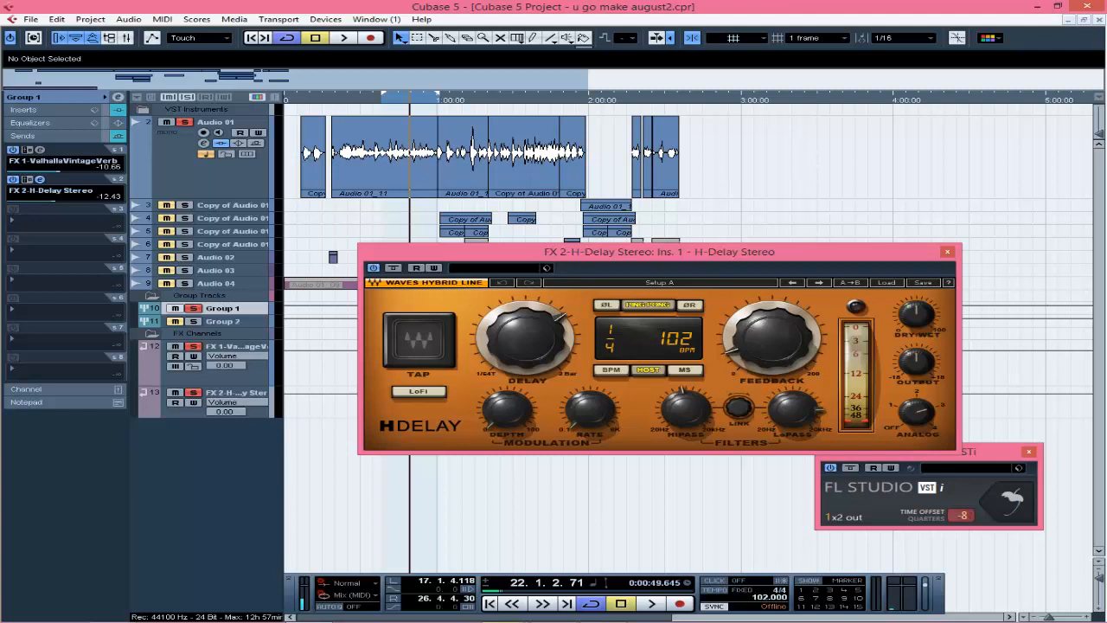
pyautogui.moveTo(772, 338)
pyautogui.moveTo(793, 409)
pyautogui.moveTo(917, 313)
# - Play the vocal from the left locator with both reverb and H-Delay sends active, and close the delay's editor
pyautogui.click(383, 99)
pyautogui.press('space')
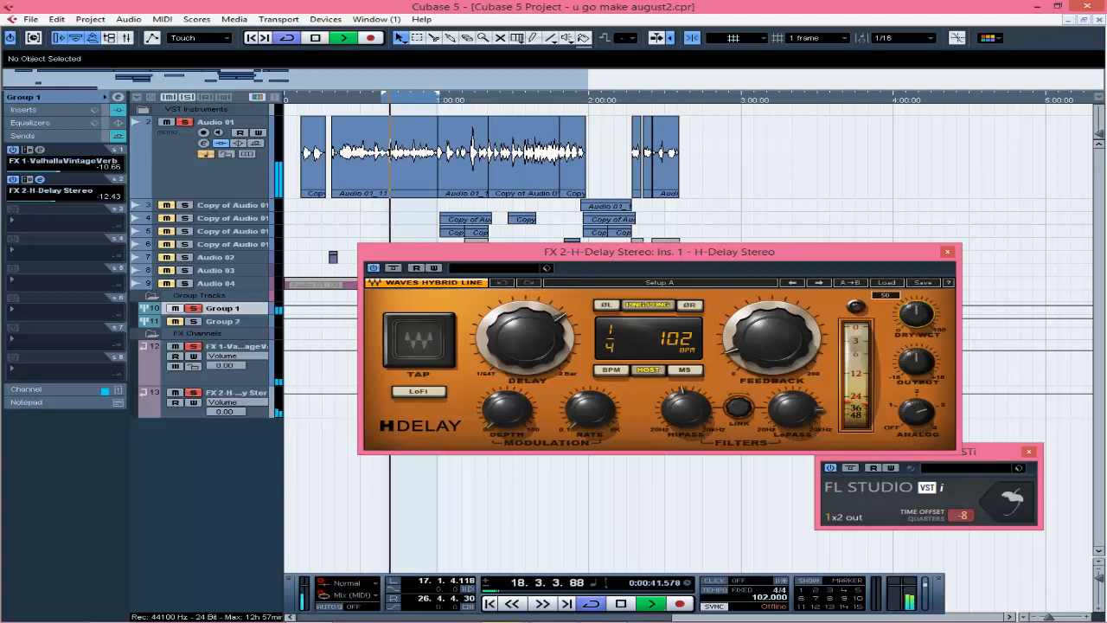
pyautogui.press('space')
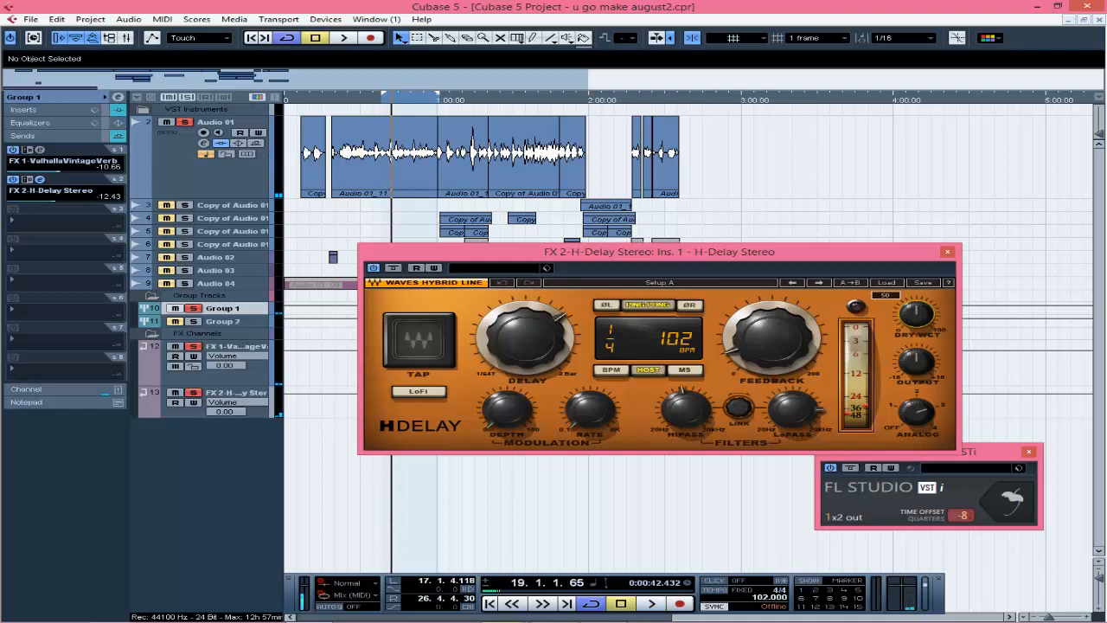
pyautogui.press('space')
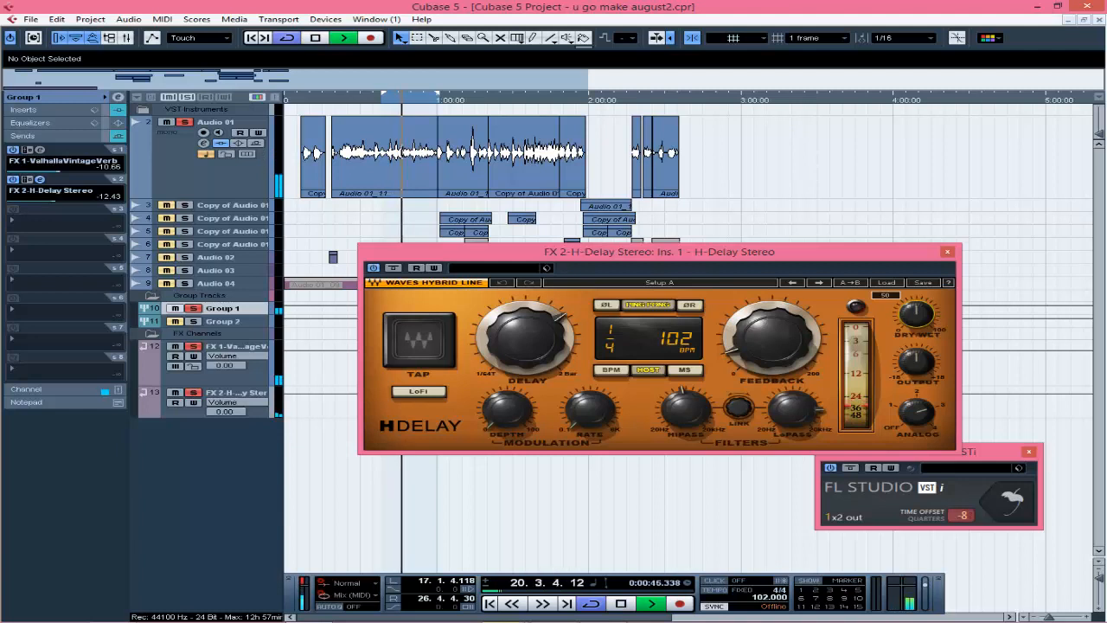
pyautogui.click(947, 252)
pyautogui.press('space')
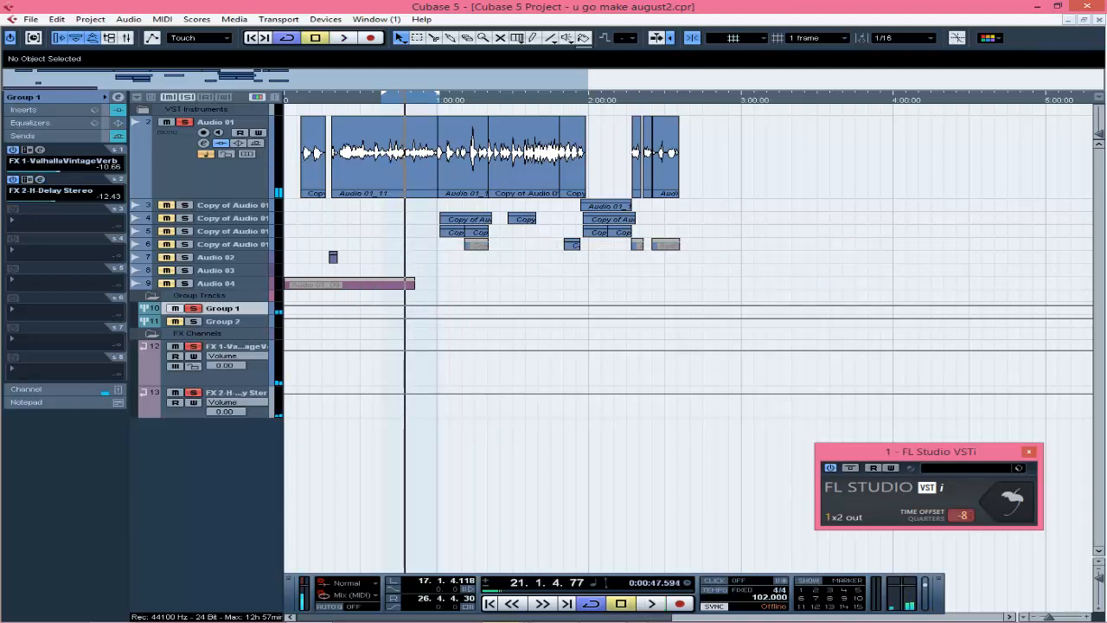
# - Move the left locator and playback cursor back near the project start, and deactivate all track solos
pyautogui.click(25, 110)
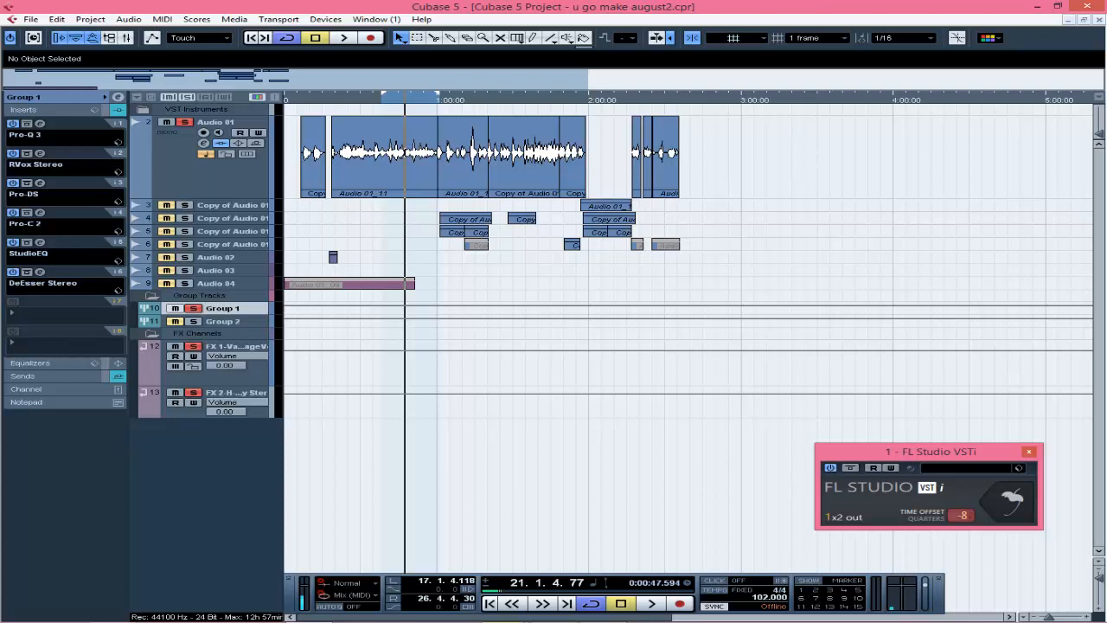
pyautogui.moveTo(383, 94); pyautogui.dragTo(287, 95)
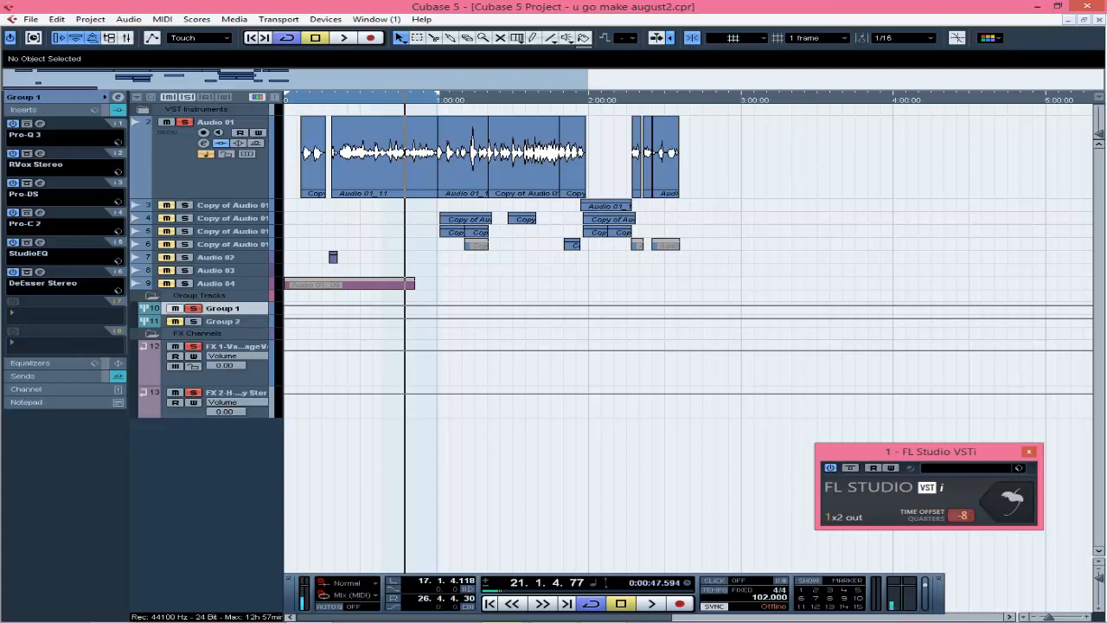
pyautogui.click(292, 100)
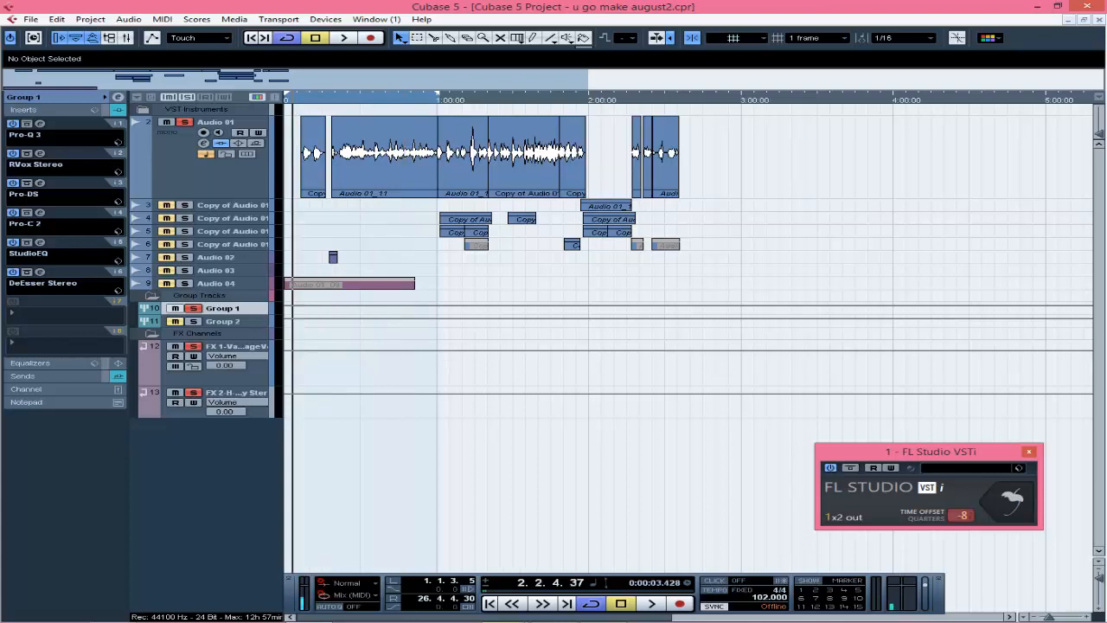
pyautogui.click(188, 97)
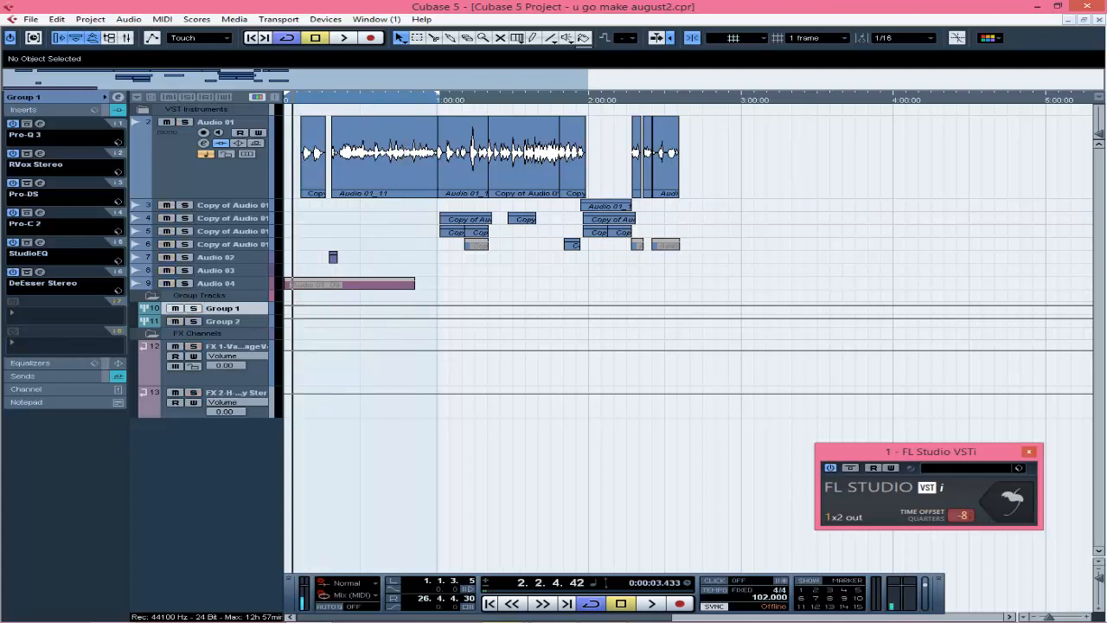
# - Collapse the Group Tracks and FX Channels folders, and play the full mix from near the start
pyautogui.click(152, 296)
pyautogui.click(153, 308)
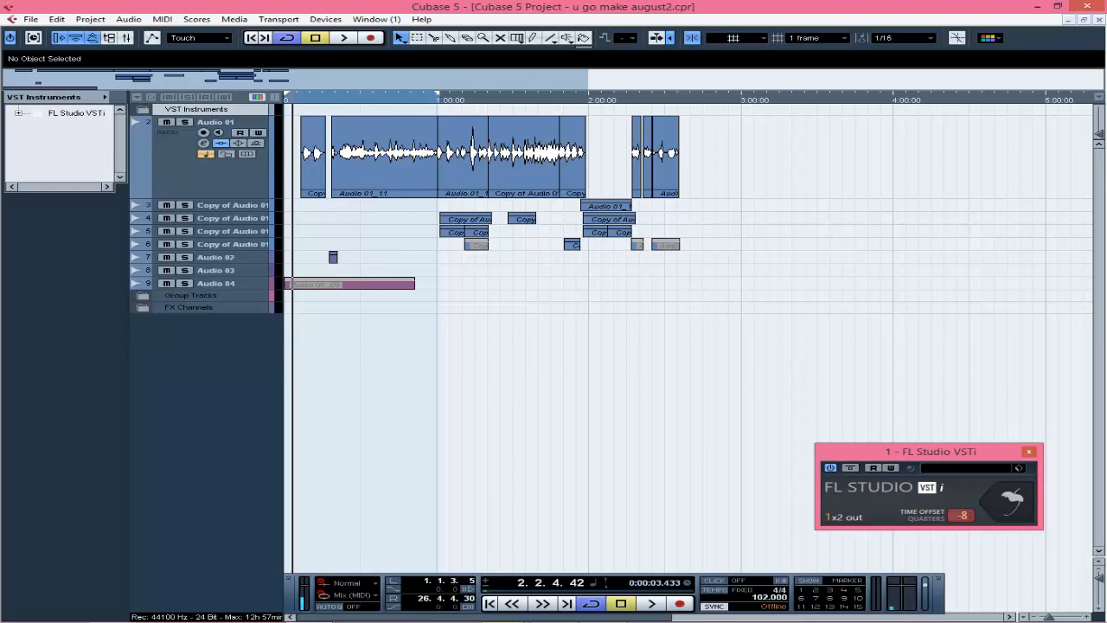
pyautogui.press('space')
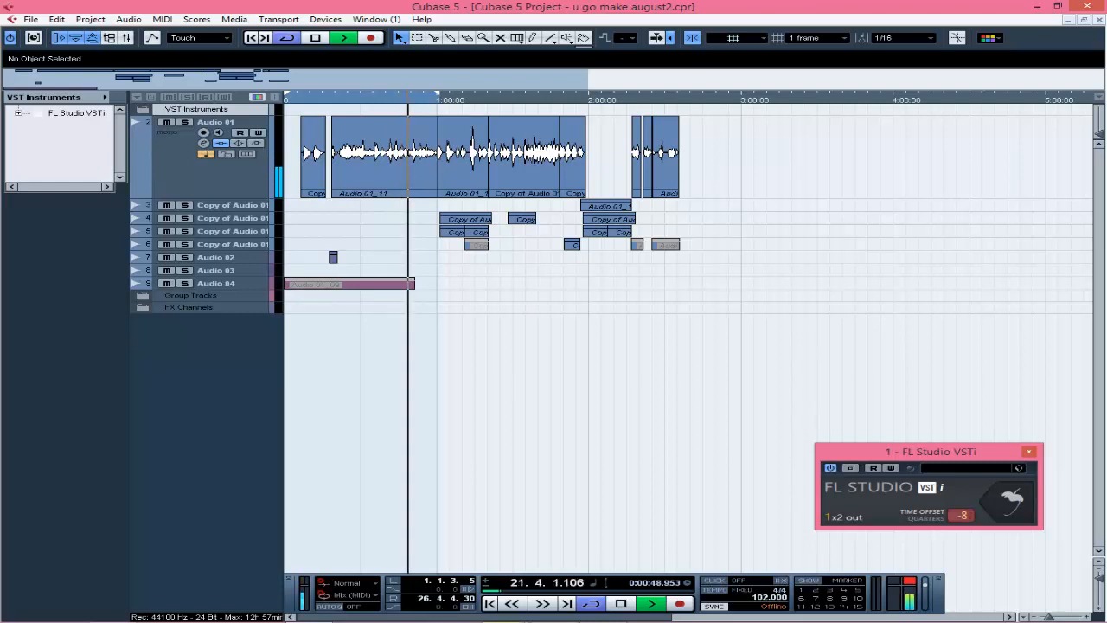
pyautogui.press('space')
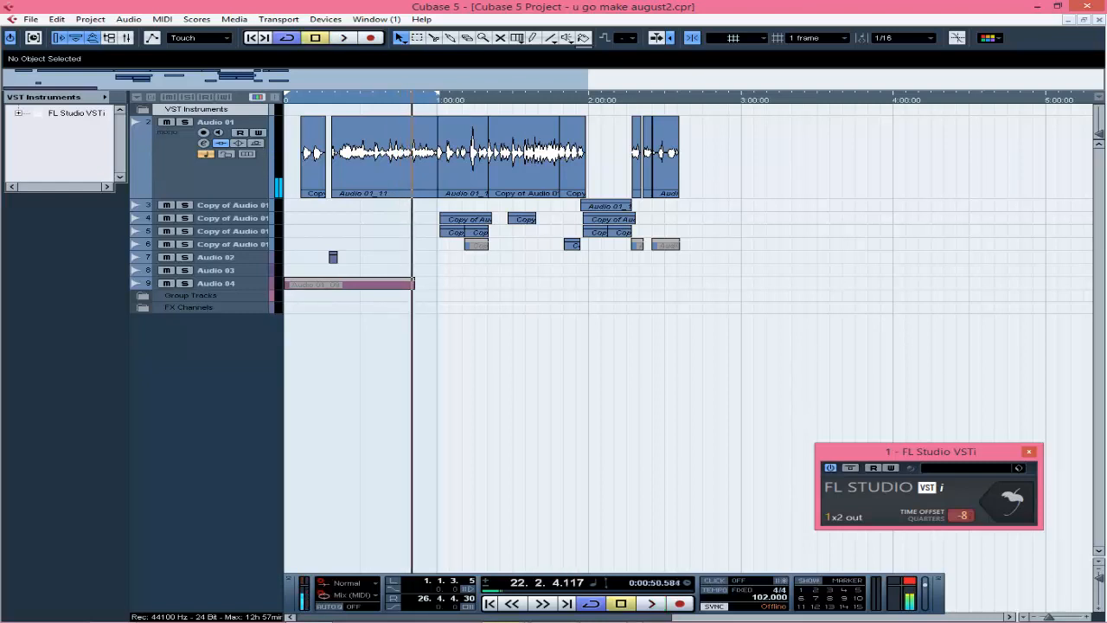